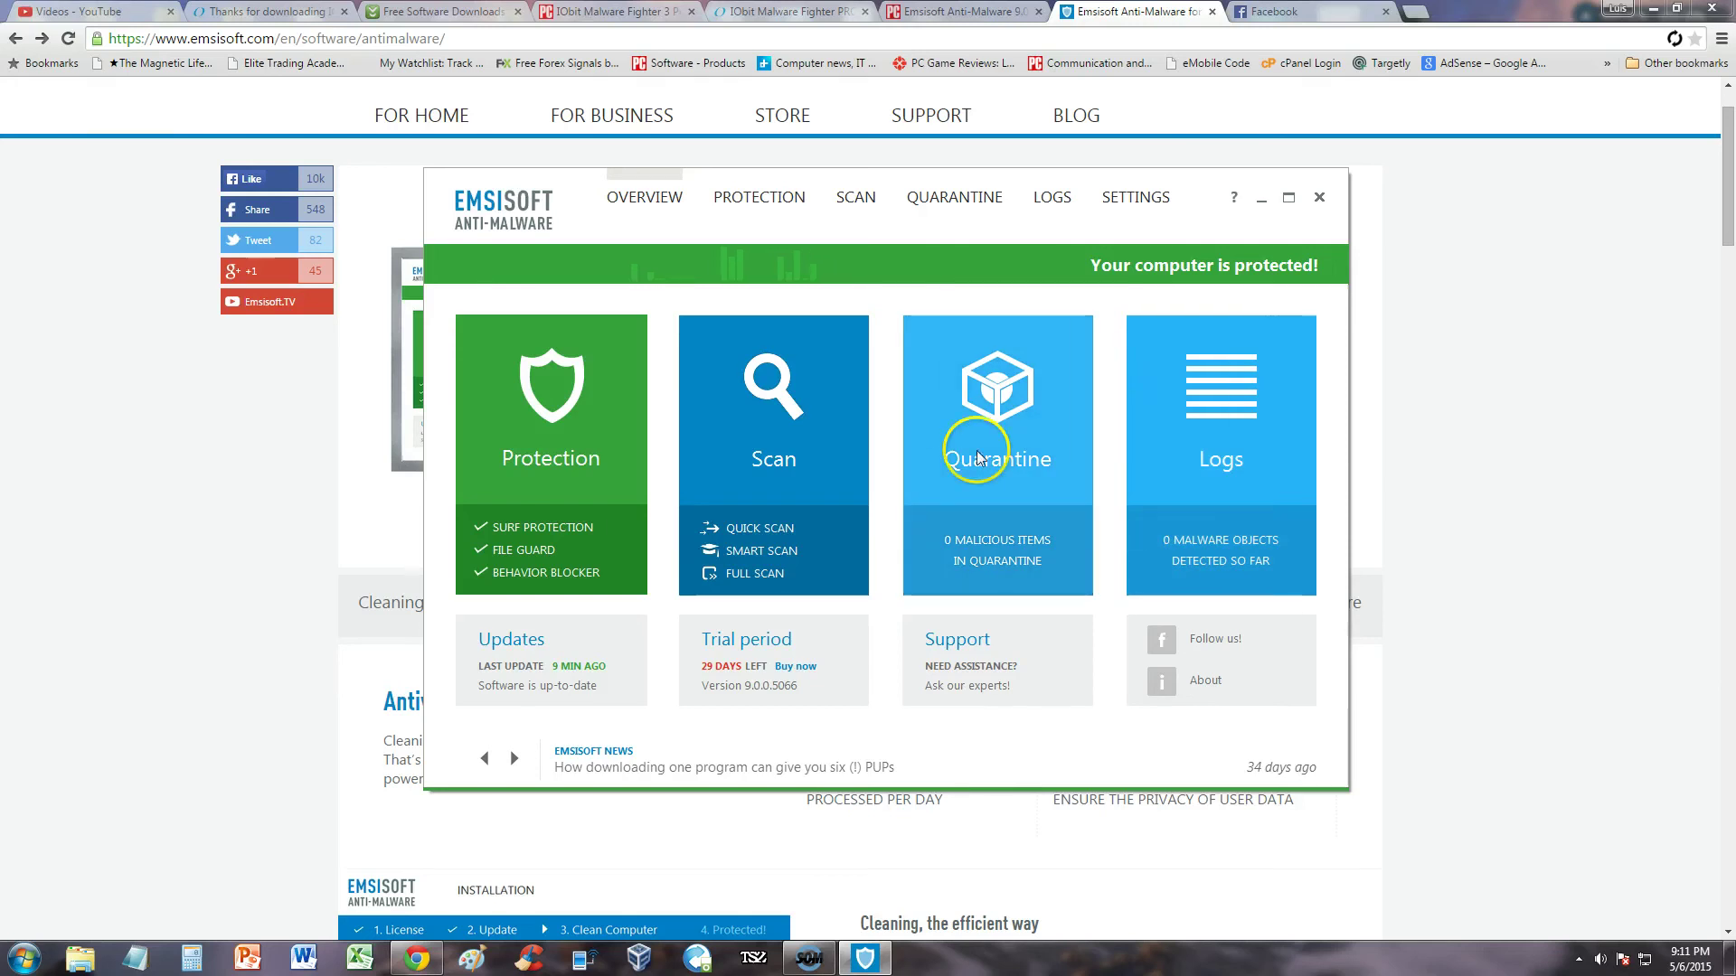
# Step: Reposition the Emsisoft window, send it behind the browser, then bring it back to front
pyautogui.moveTo(994, 233); pyautogui.dragTo(990, 241)
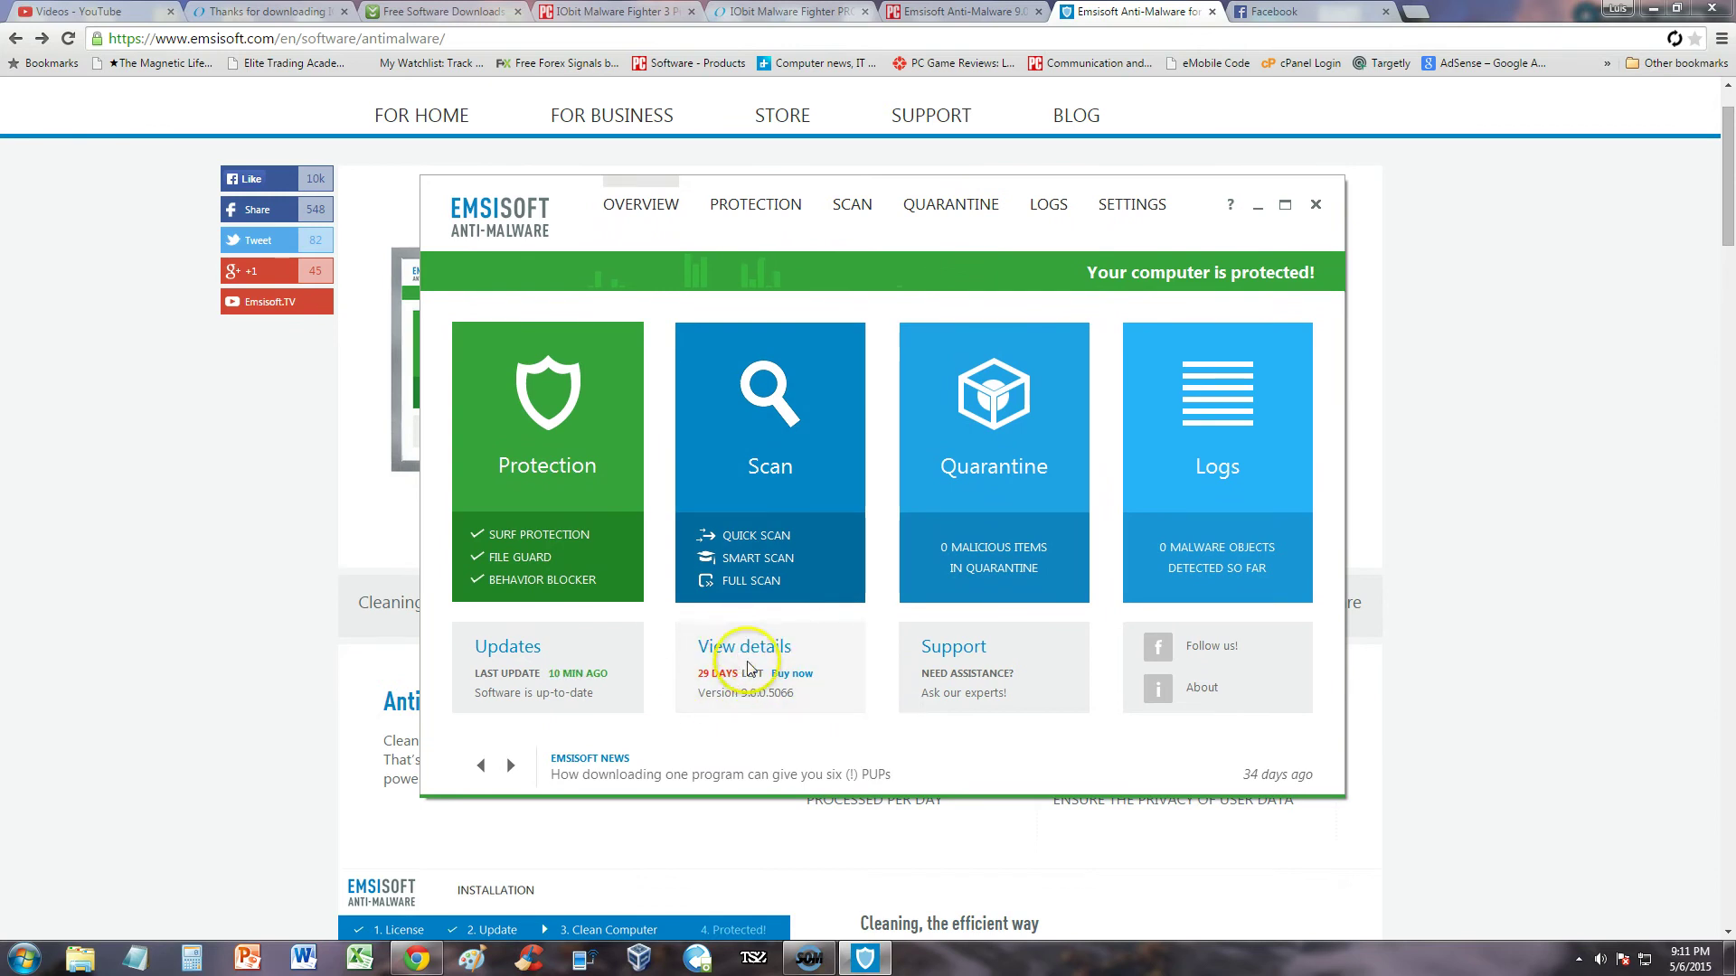
pyautogui.click(1534, 280)
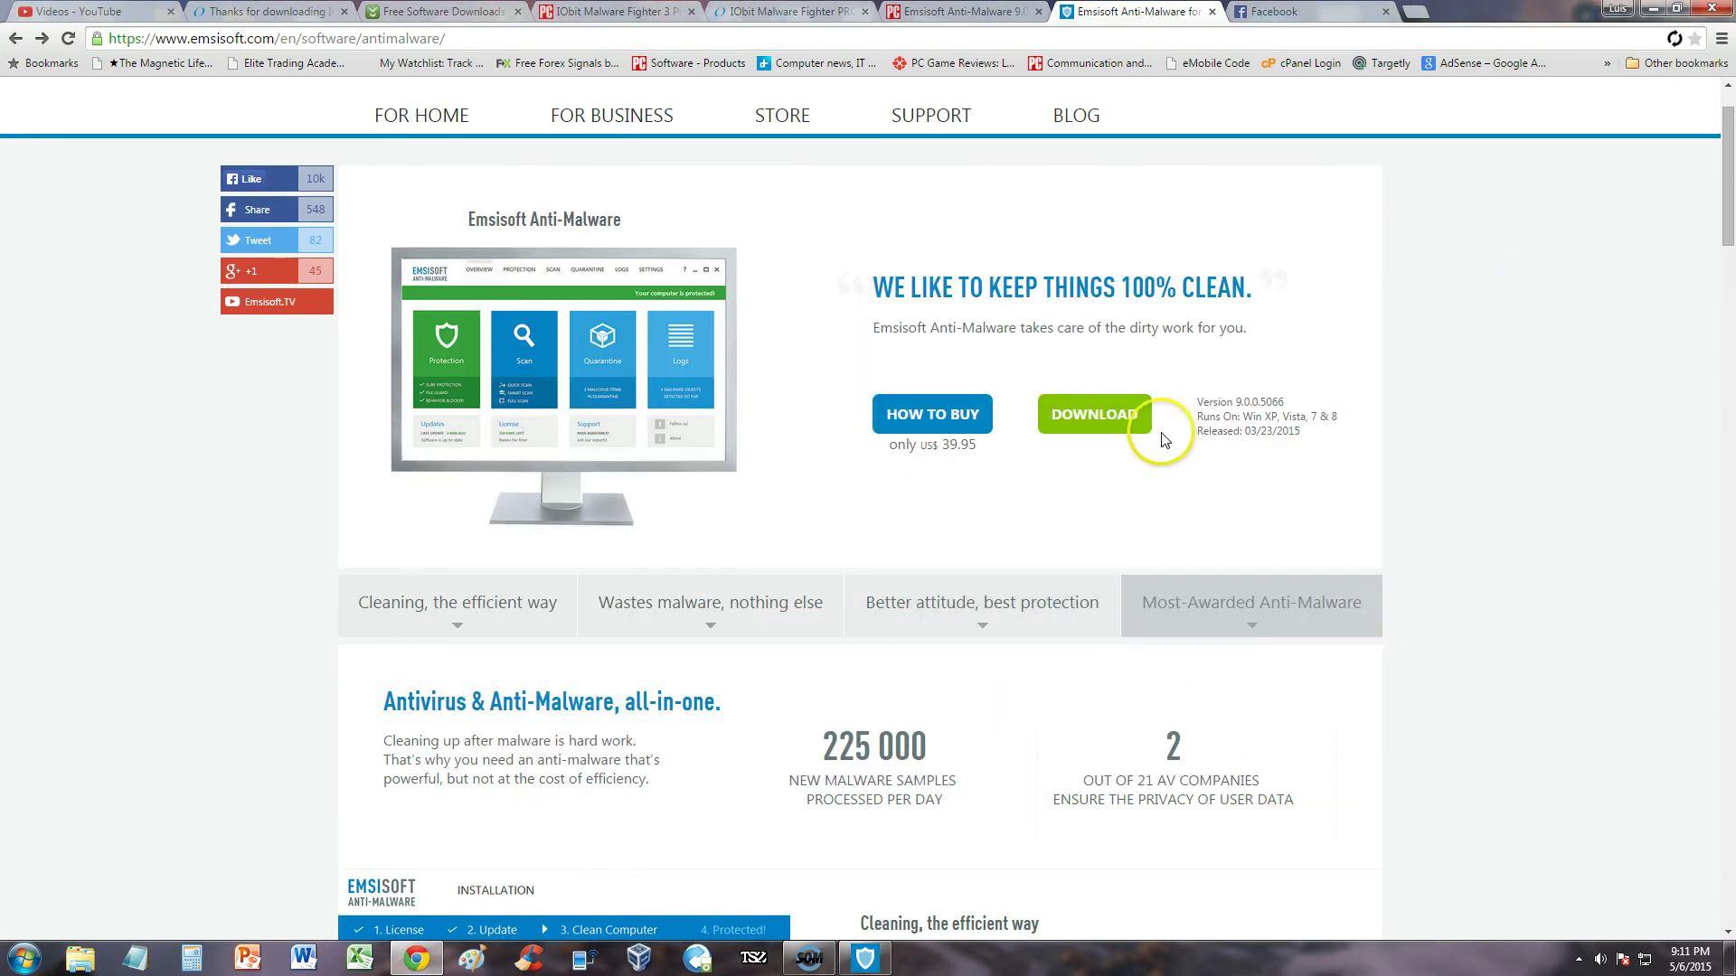
pyautogui.click(865, 958)
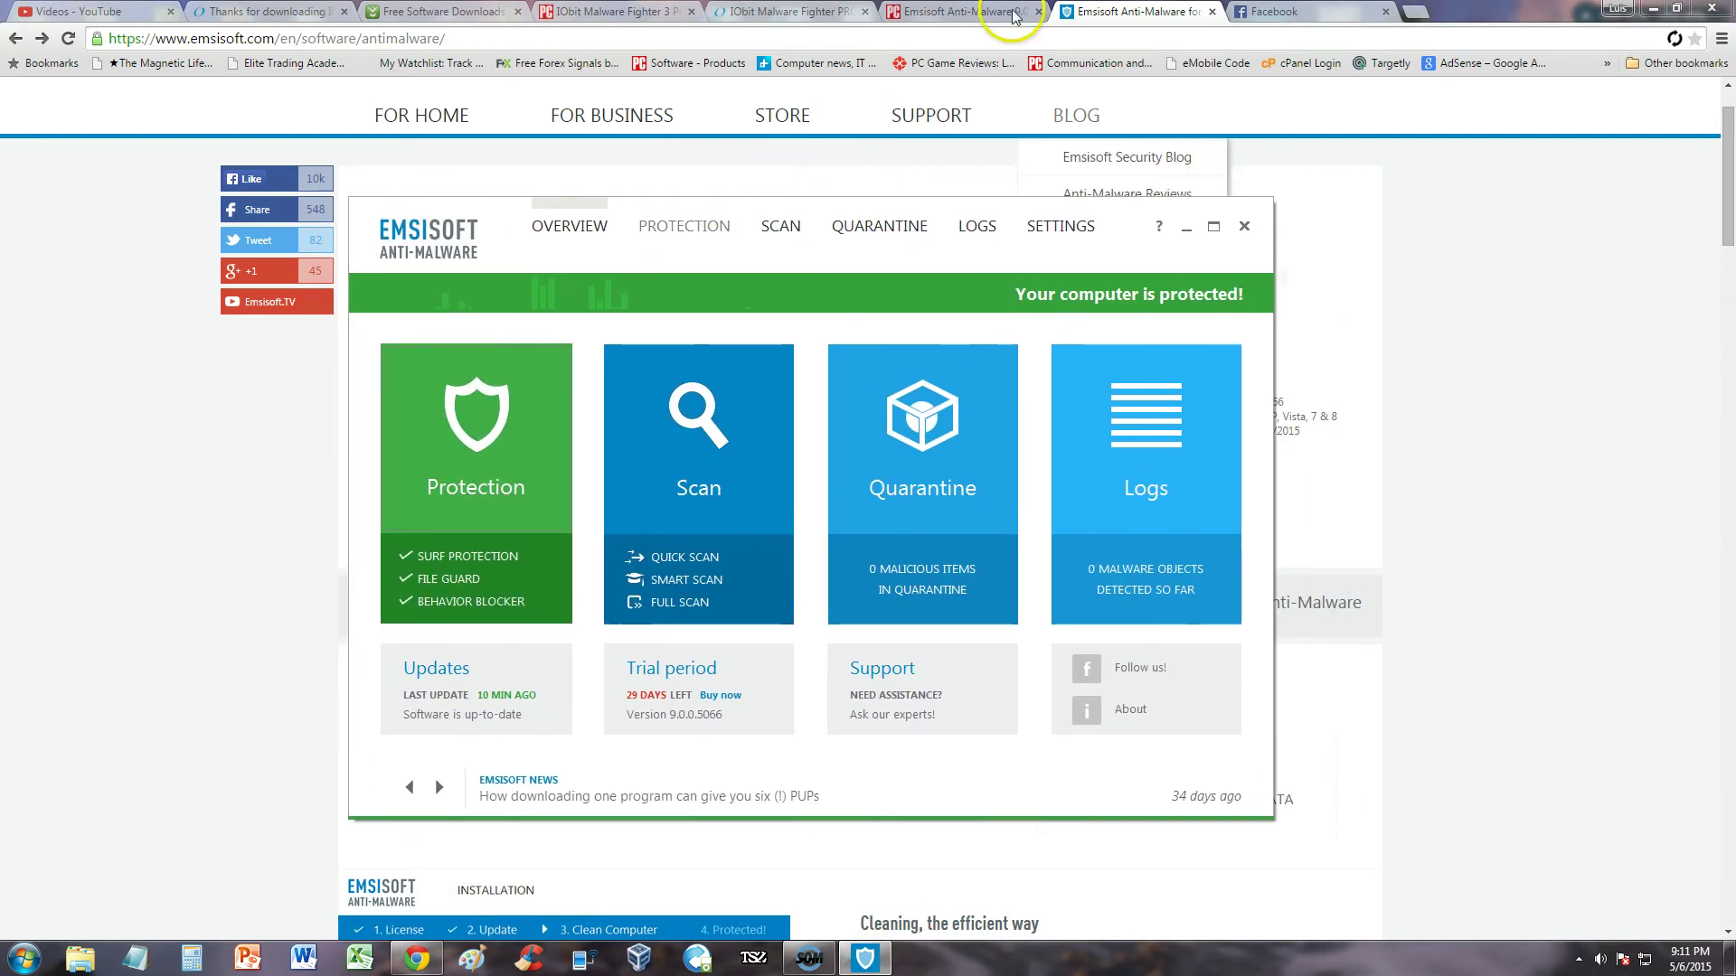
# Step: Switch to the PCMag Emsisoft Anti-Malware 9.0 review and zoom into its Pros/Cons area
pyautogui.click(919, 9)
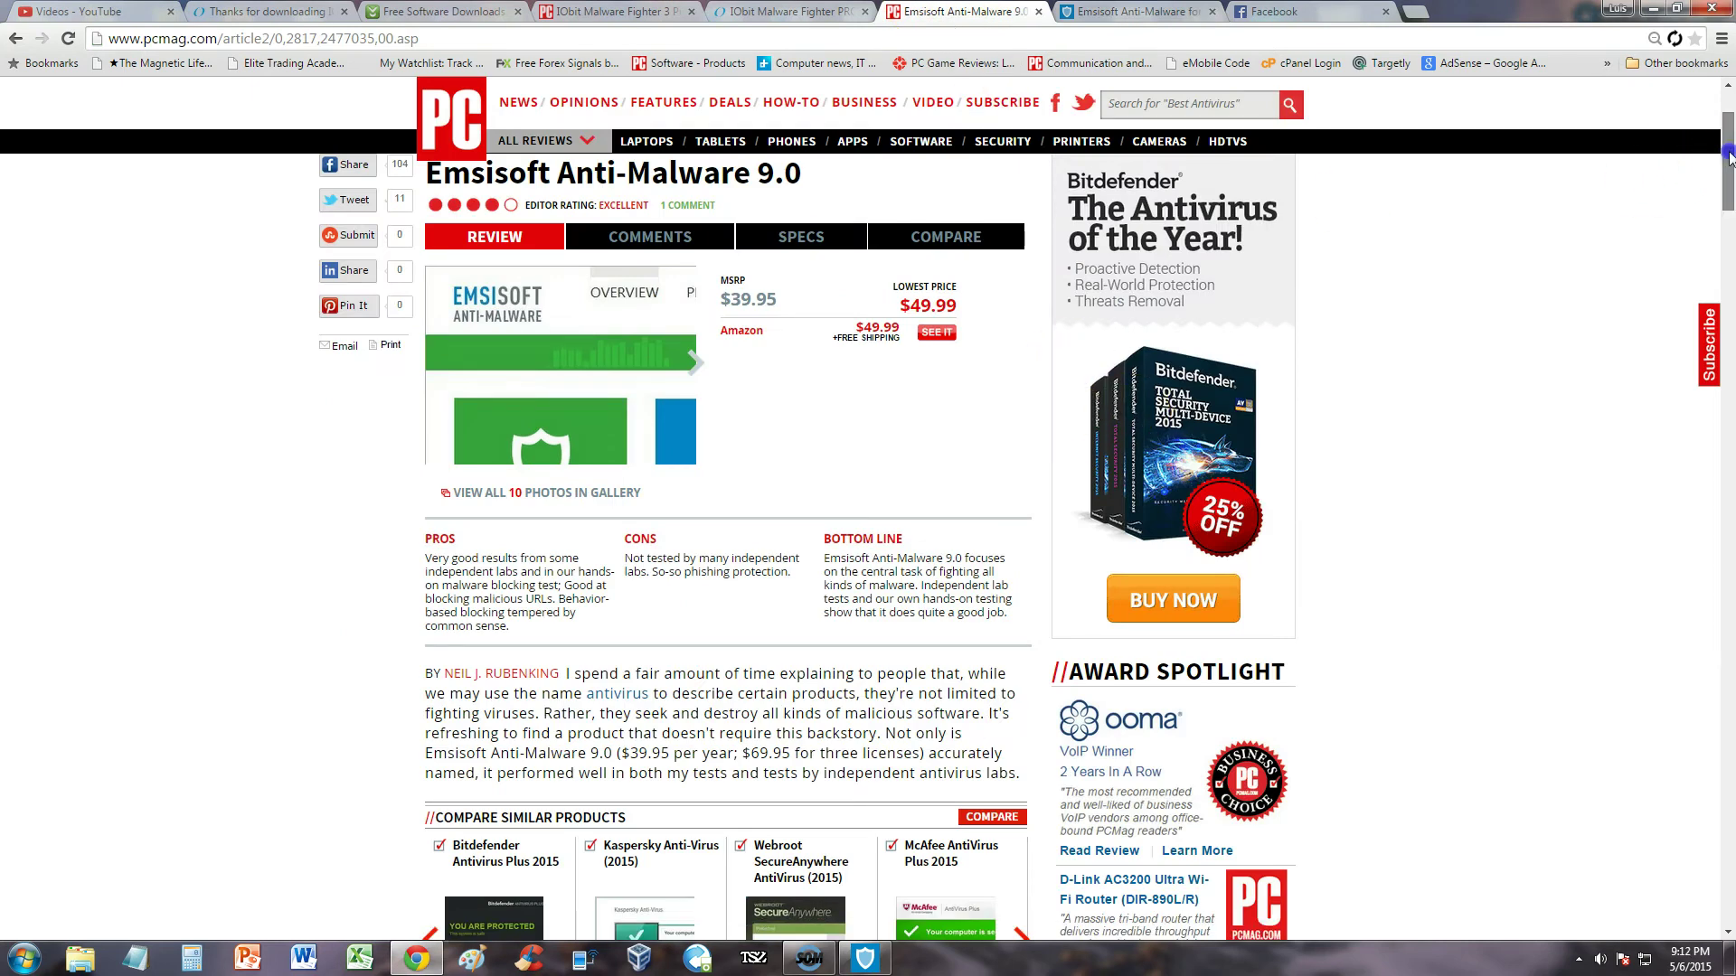
pyautogui.moveTo(1728, 158); pyautogui.dragTo(1729, 175)
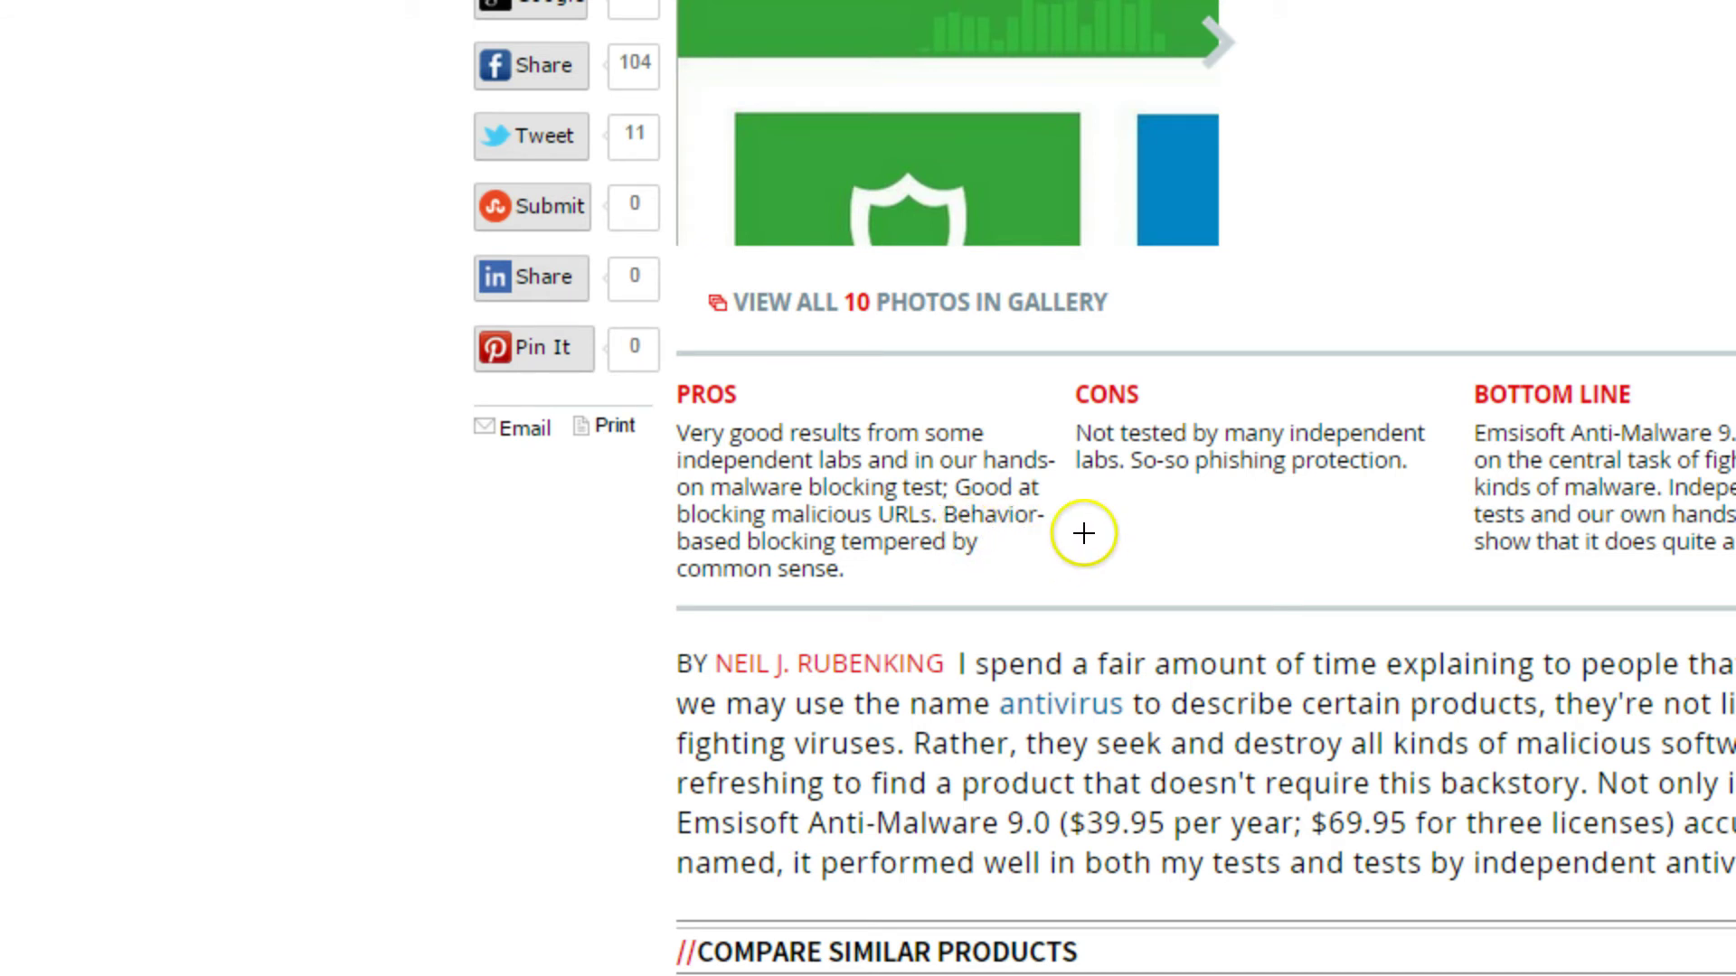
pyautogui.hscroll(1, 1082, 532)
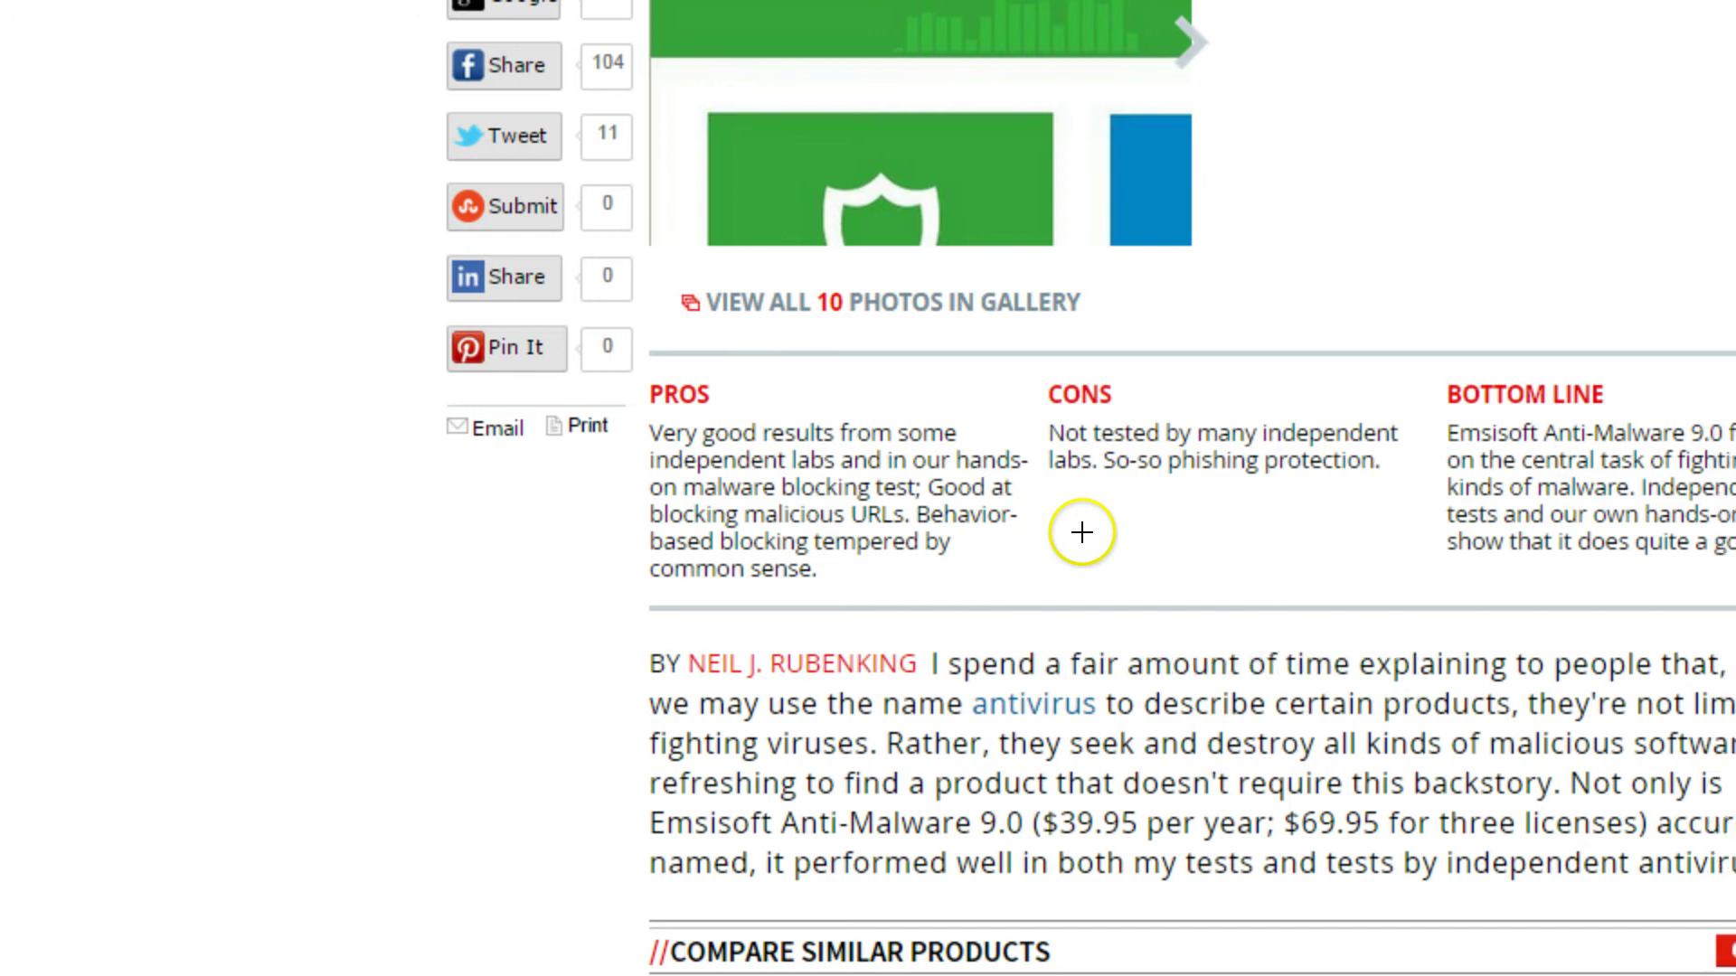
pyautogui.hscroll(3, 1082, 532)
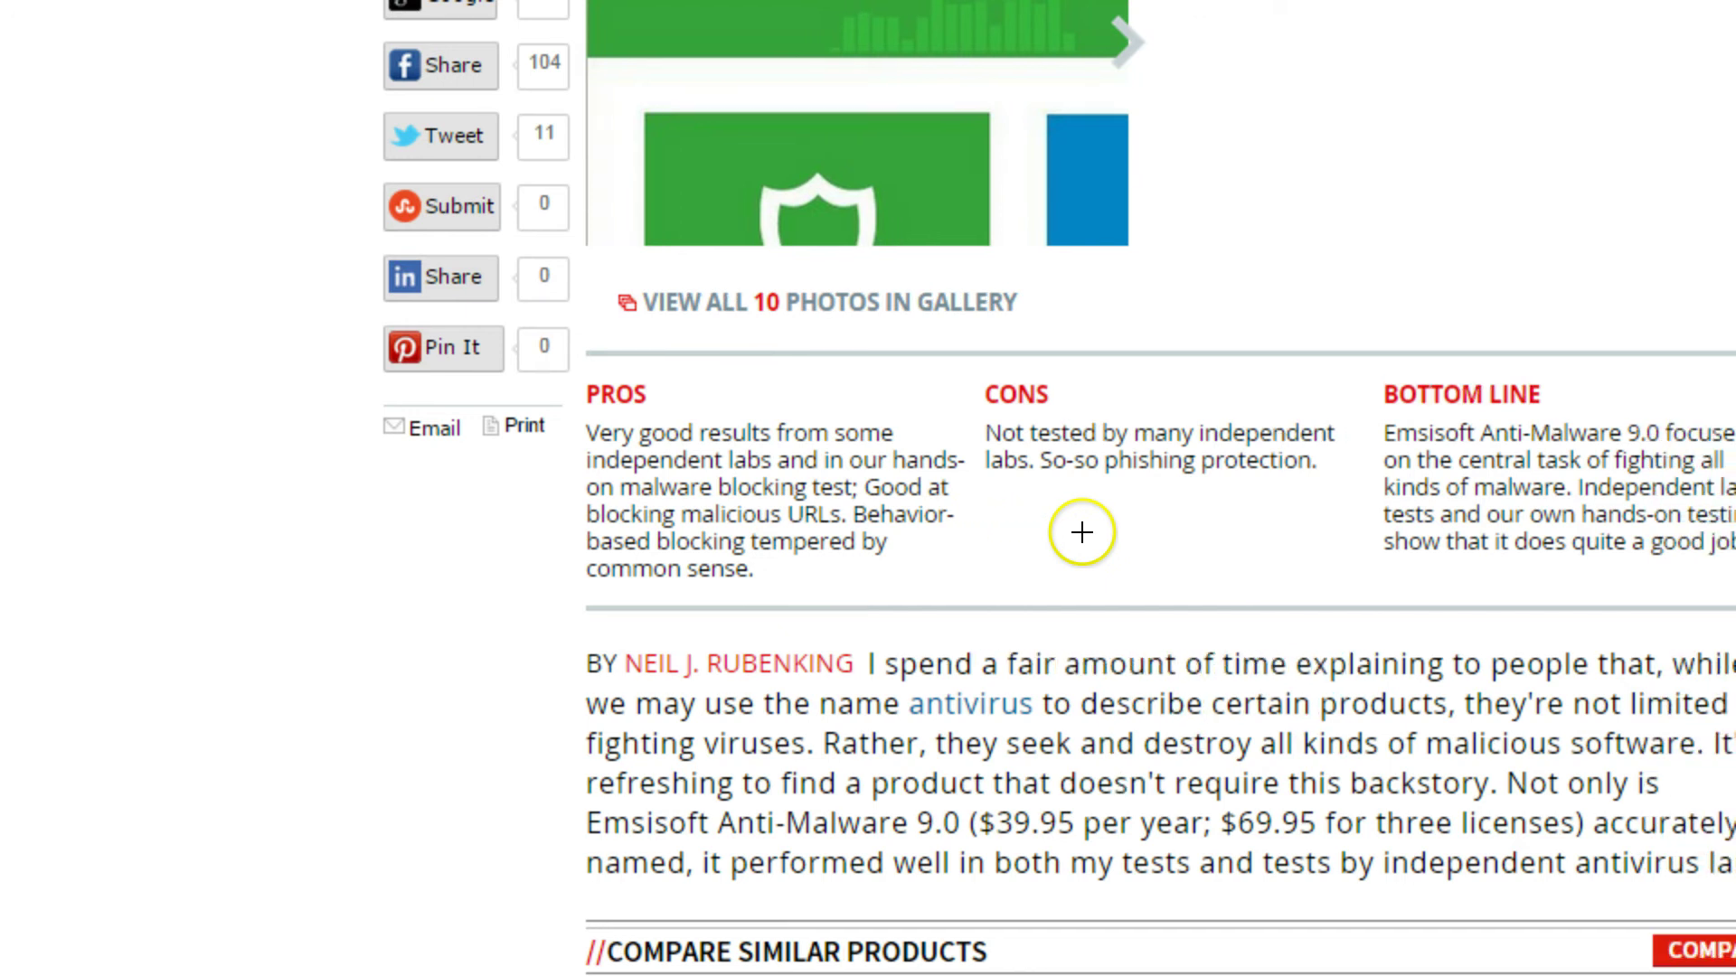
pyautogui.hscroll(3, 1082, 533)
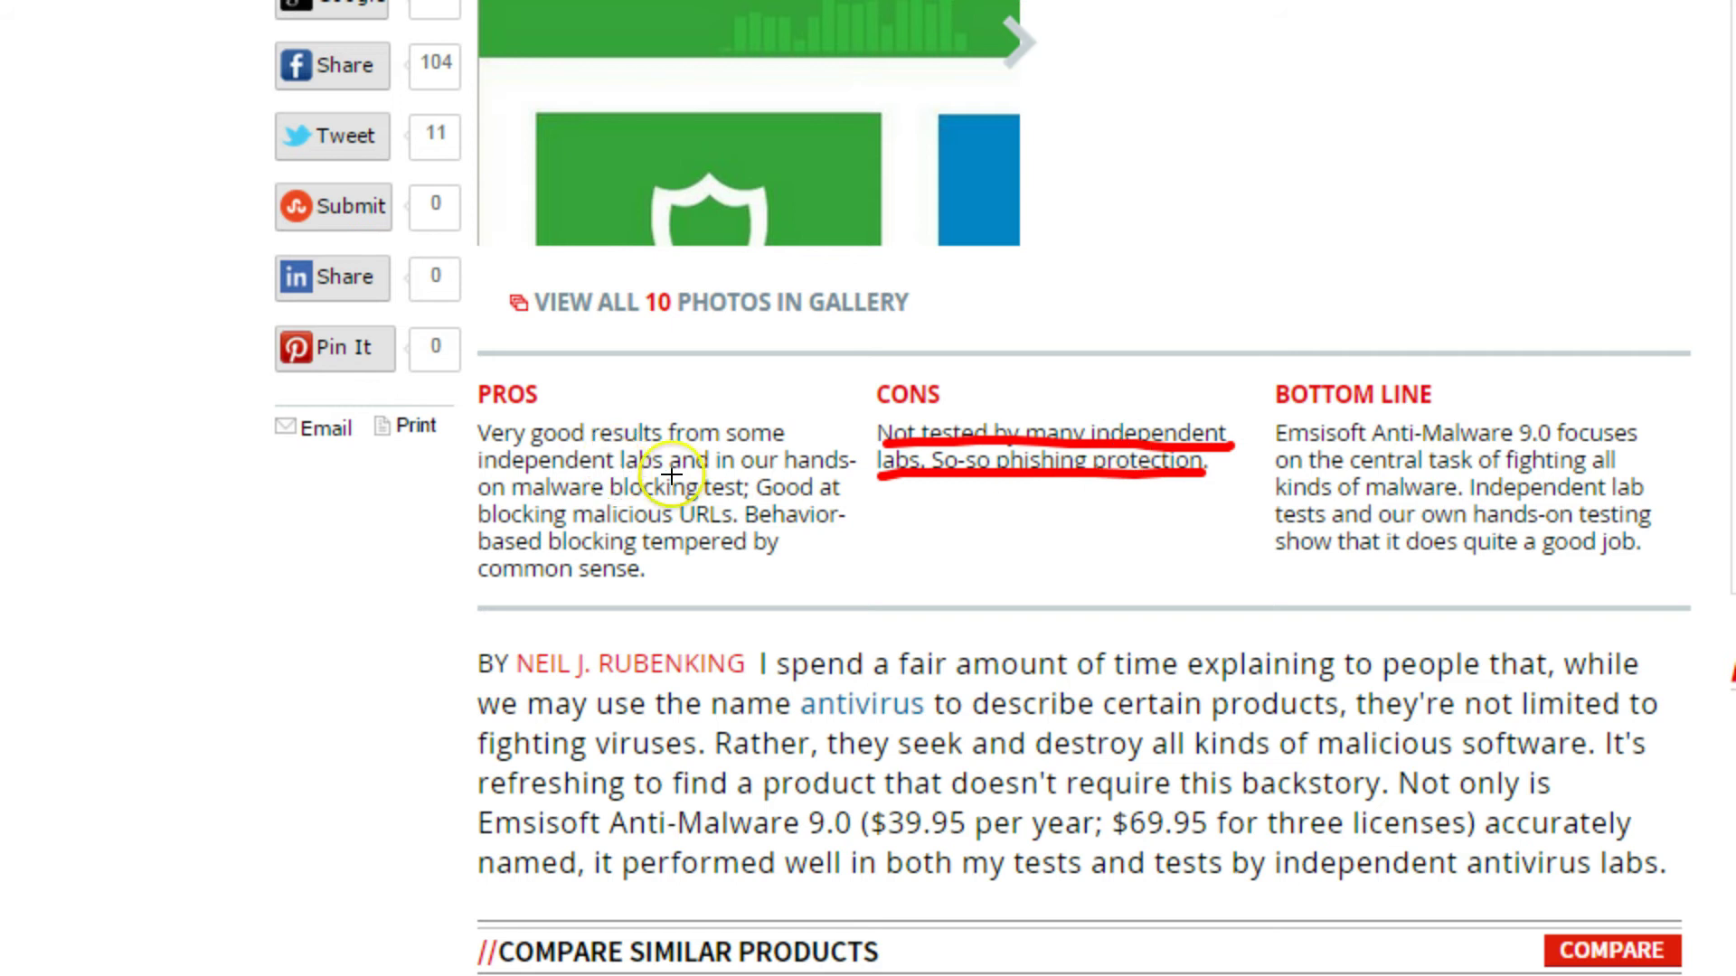
# Step: Circle the Bottom Line summary in red, clear it, and scroll up to the rating
pyautogui.moveTo(1338, 349)
pyautogui.mouseDown()
pyautogui.moveTo(1325, 627)
pyautogui.moveTo(1658, 438)
pyautogui.moveTo(1306, 365)
pyautogui.mouseUp()
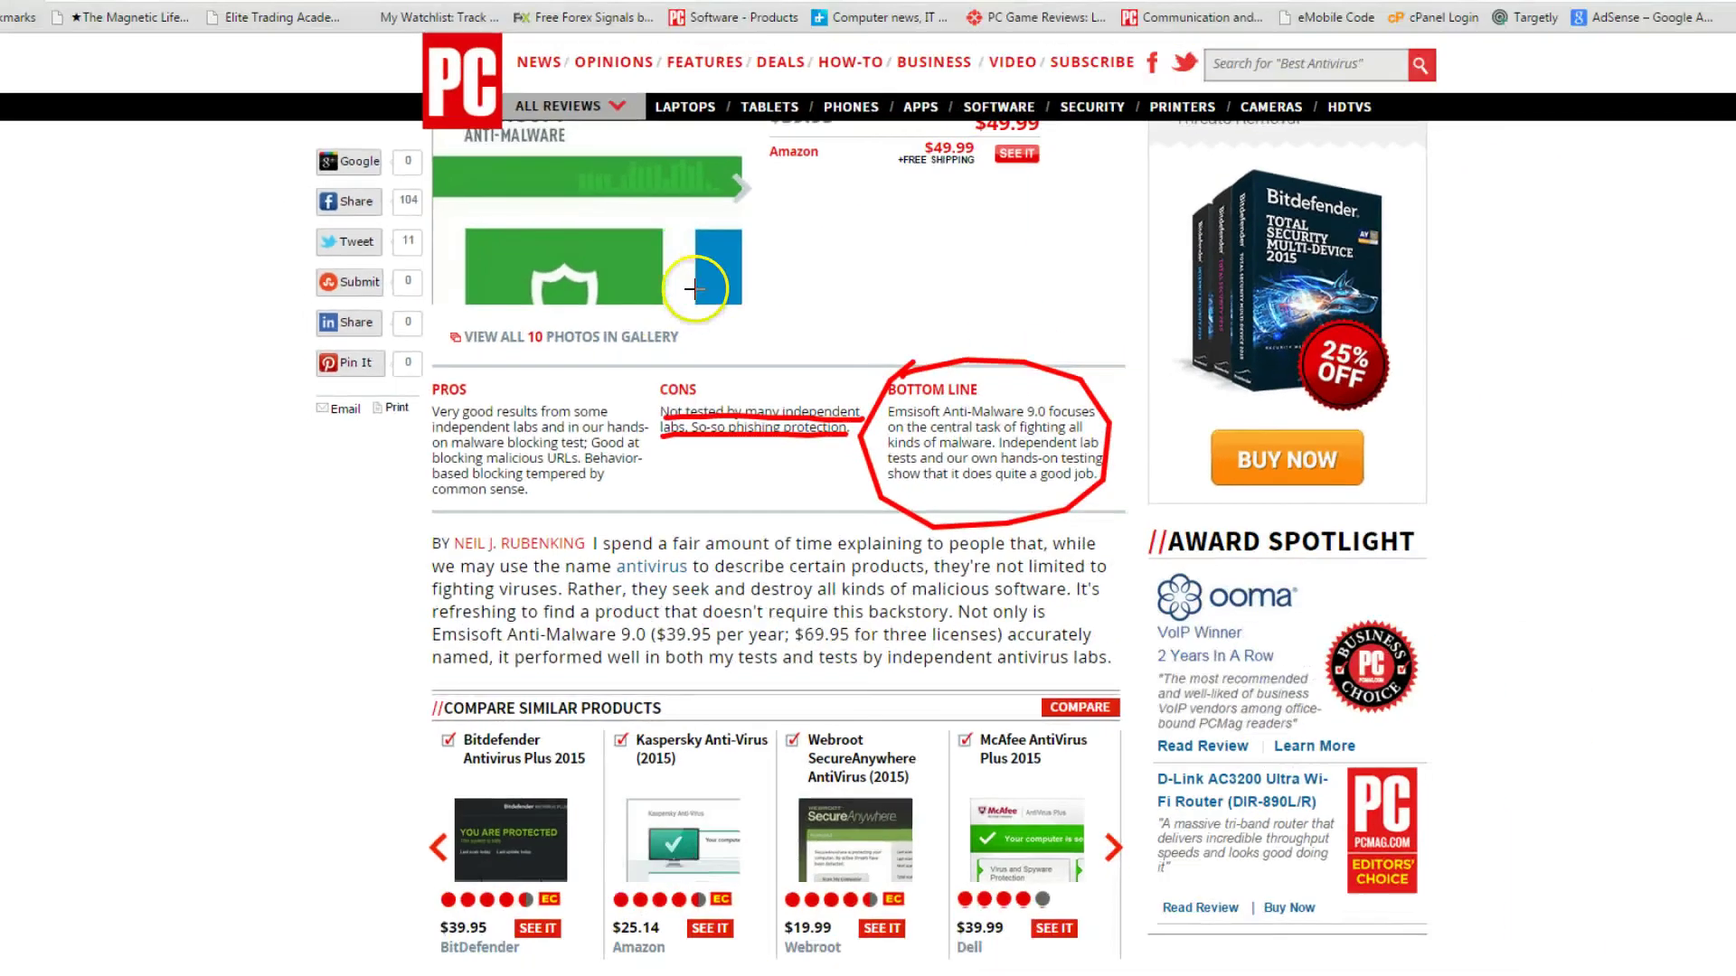
pyautogui.press('Escape')
pyautogui.scroll(2, 800, 362)
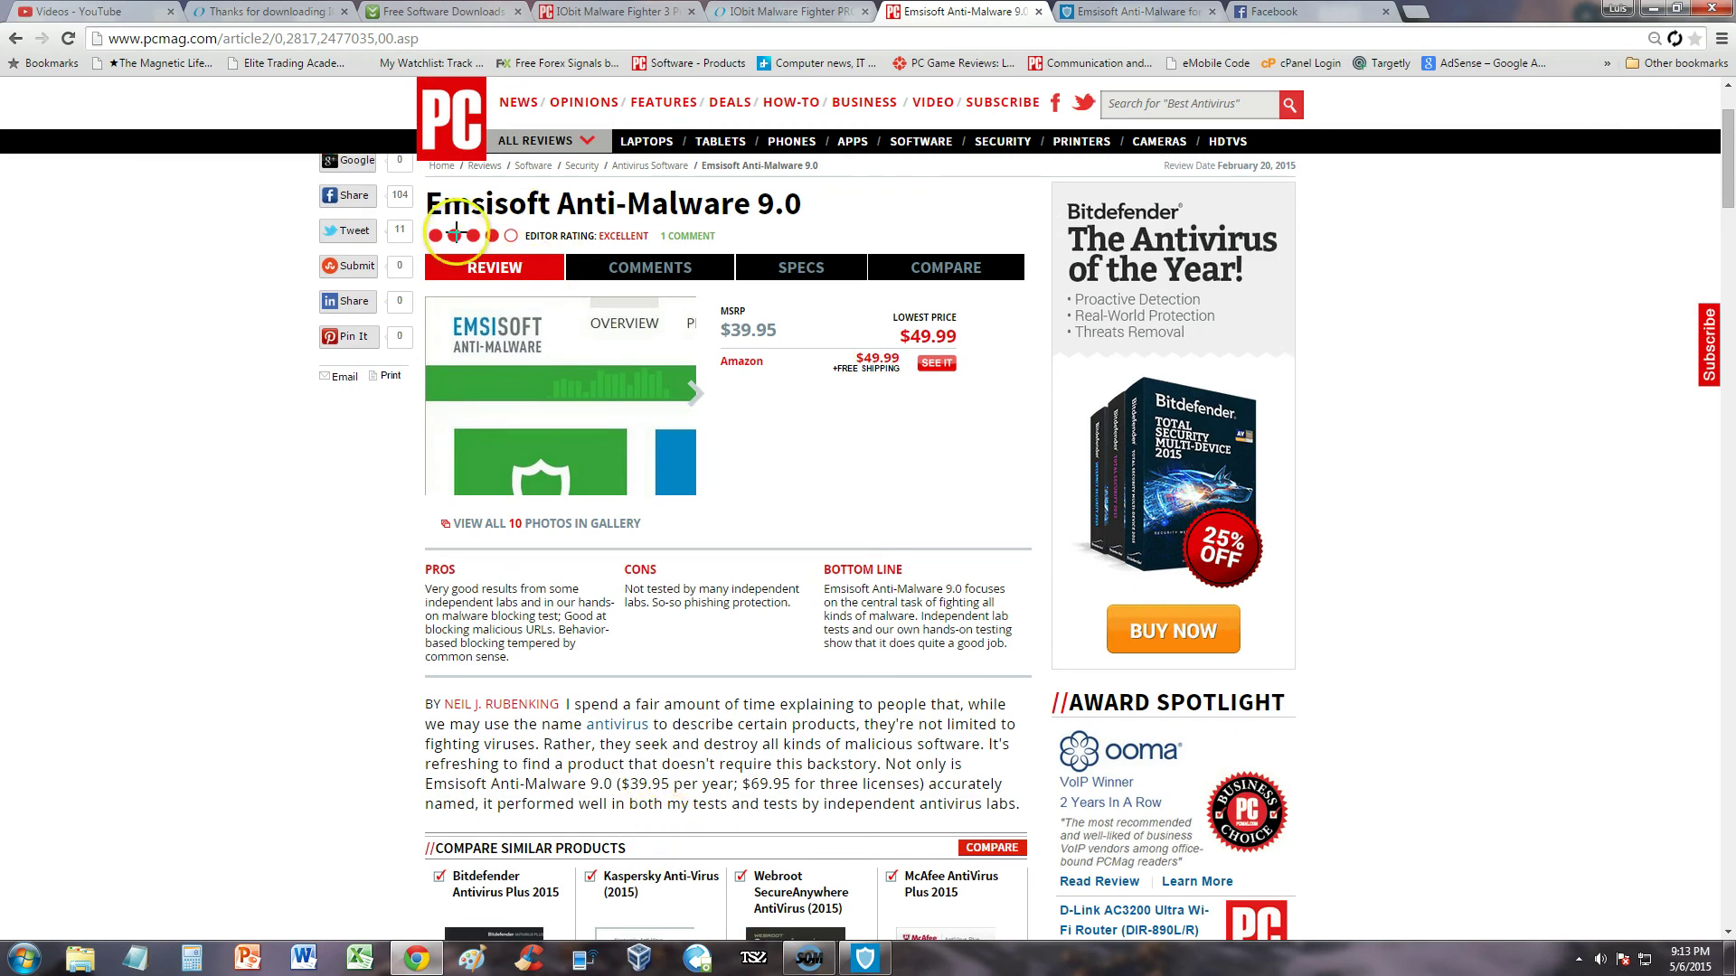
pyautogui.hotkey('ctrl', '2')
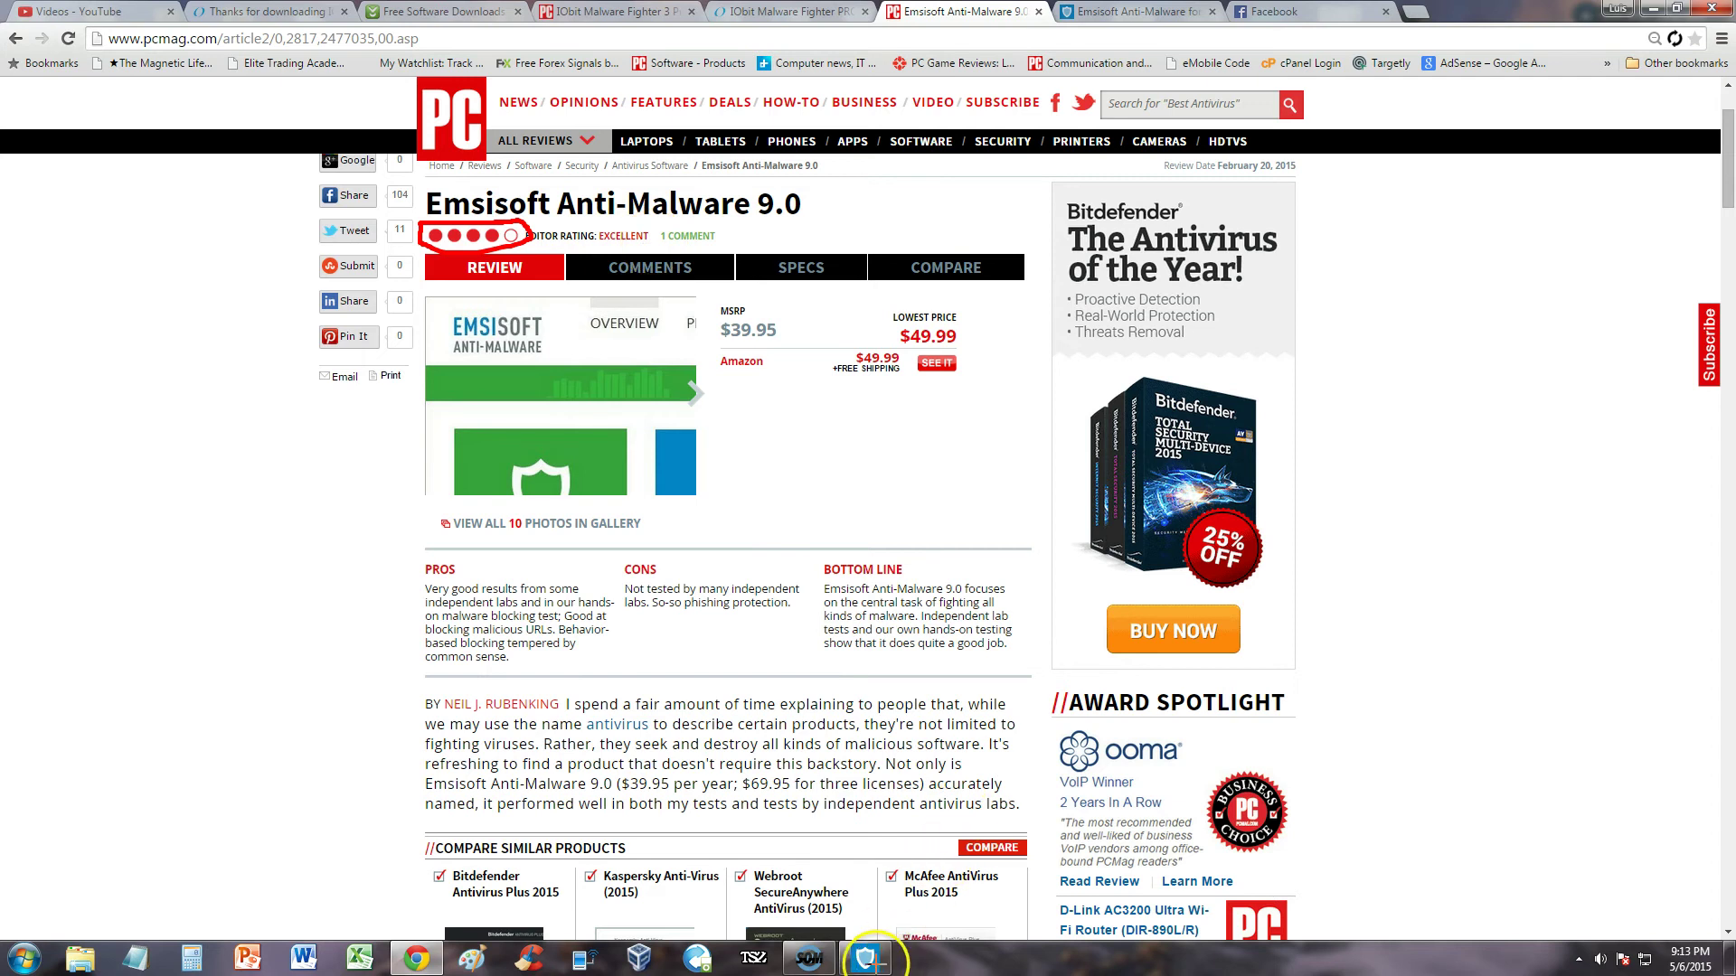
# Step: Restore the Emsisoft Anti-Malware window and open its Protection section
pyautogui.click(866, 959)
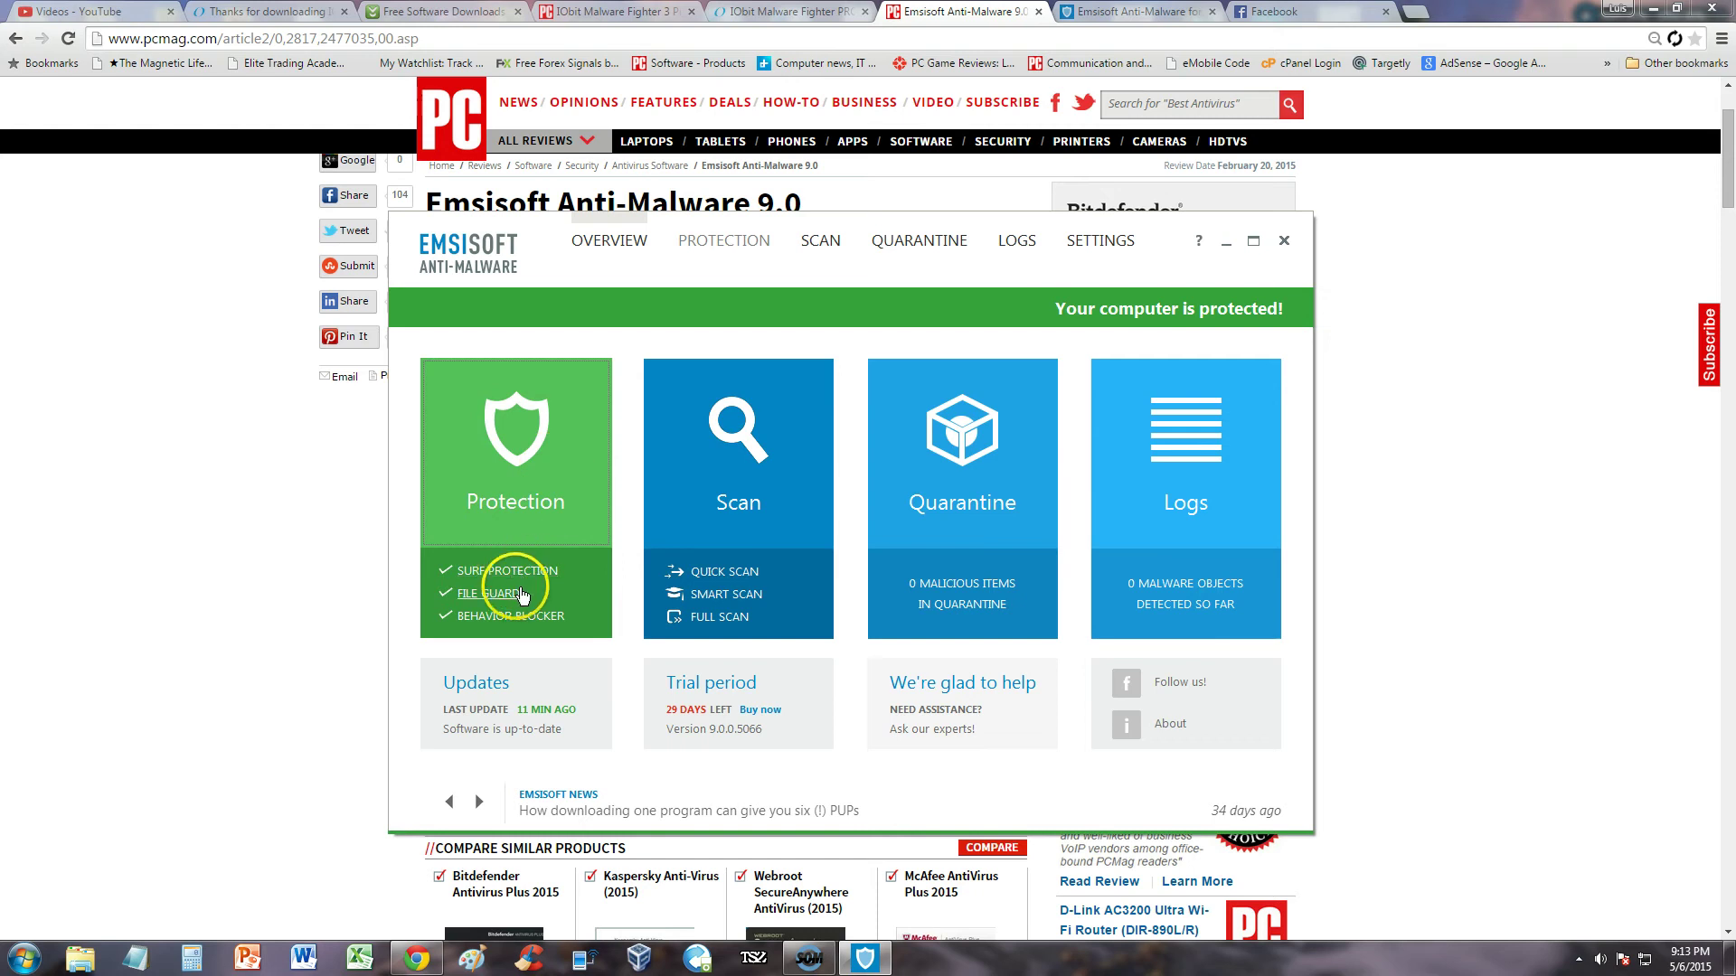
pyautogui.click(511, 476)
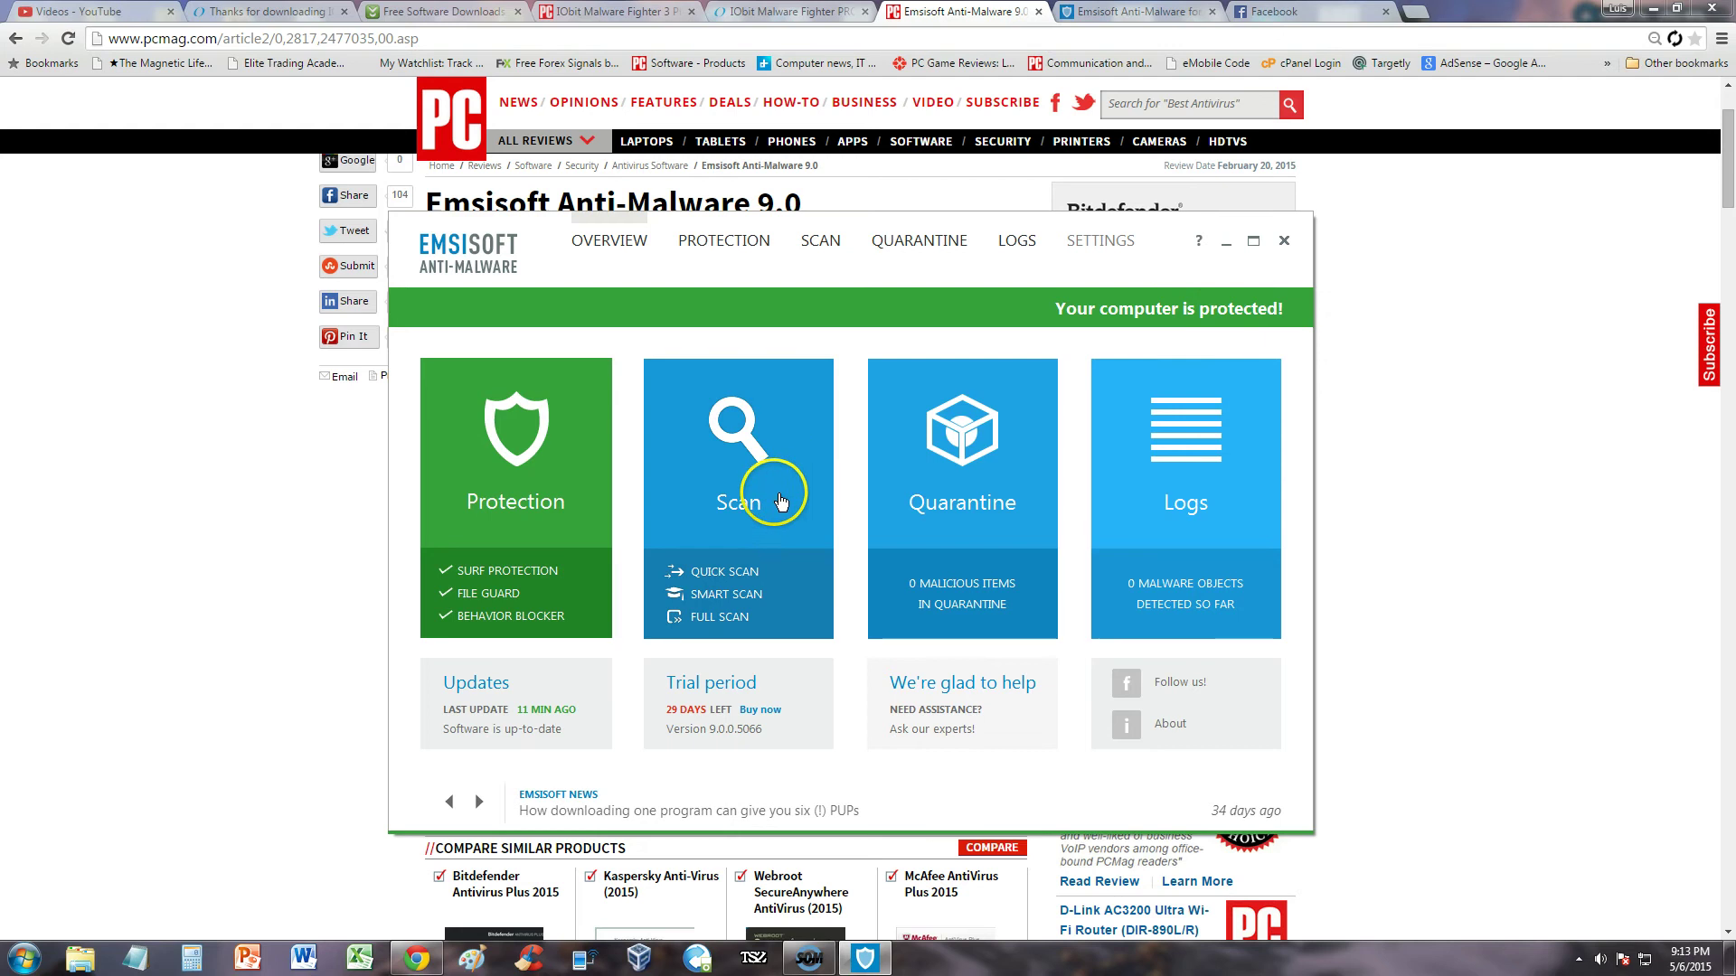
# Step: Switch between the Overview and Protection tabs, then settle on Overview and move the window lower
pyautogui.click(715, 252)
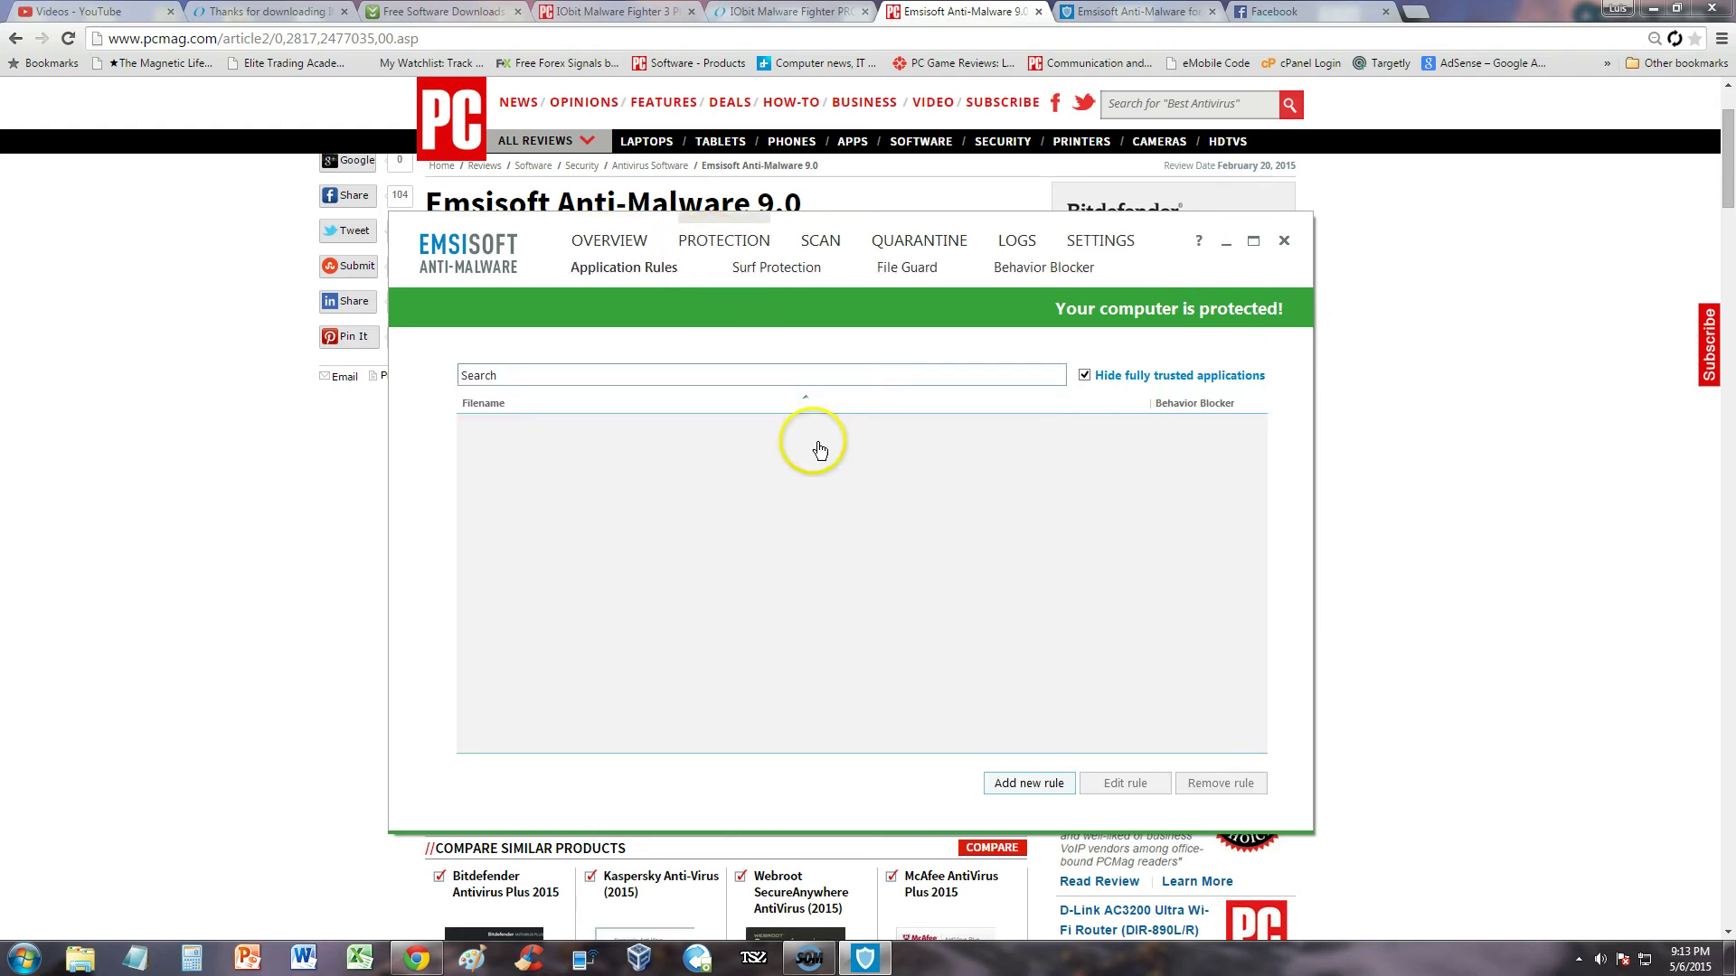
pyautogui.click(624, 246)
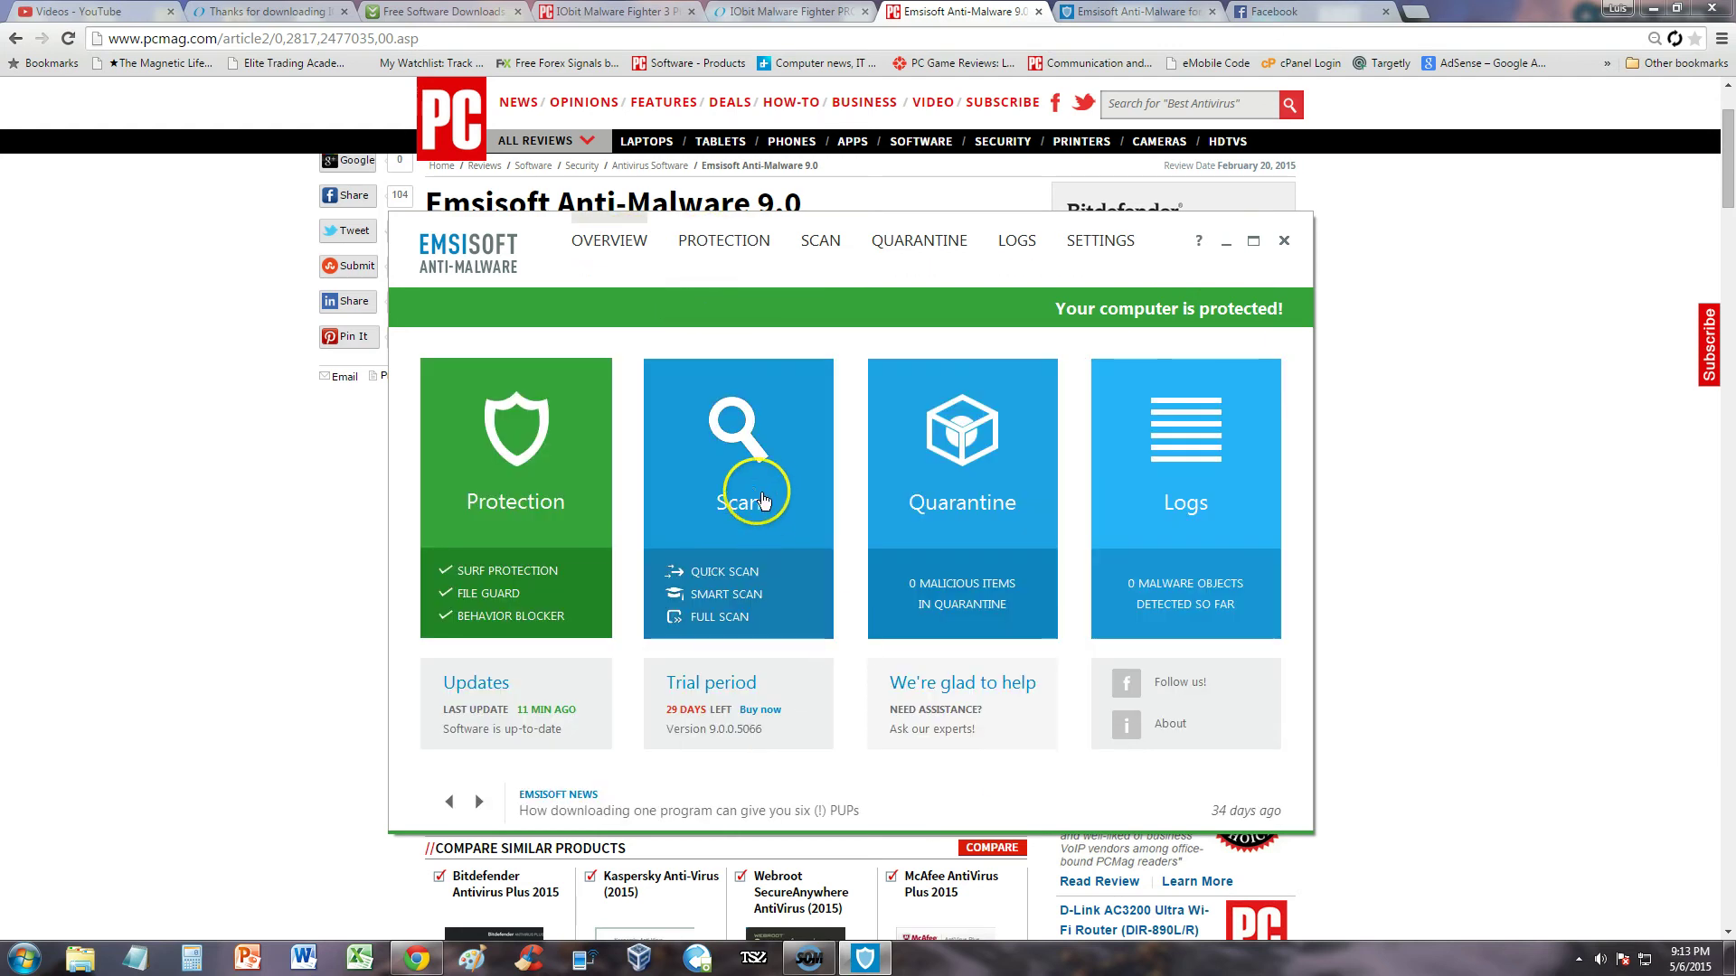
pyautogui.click(716, 240)
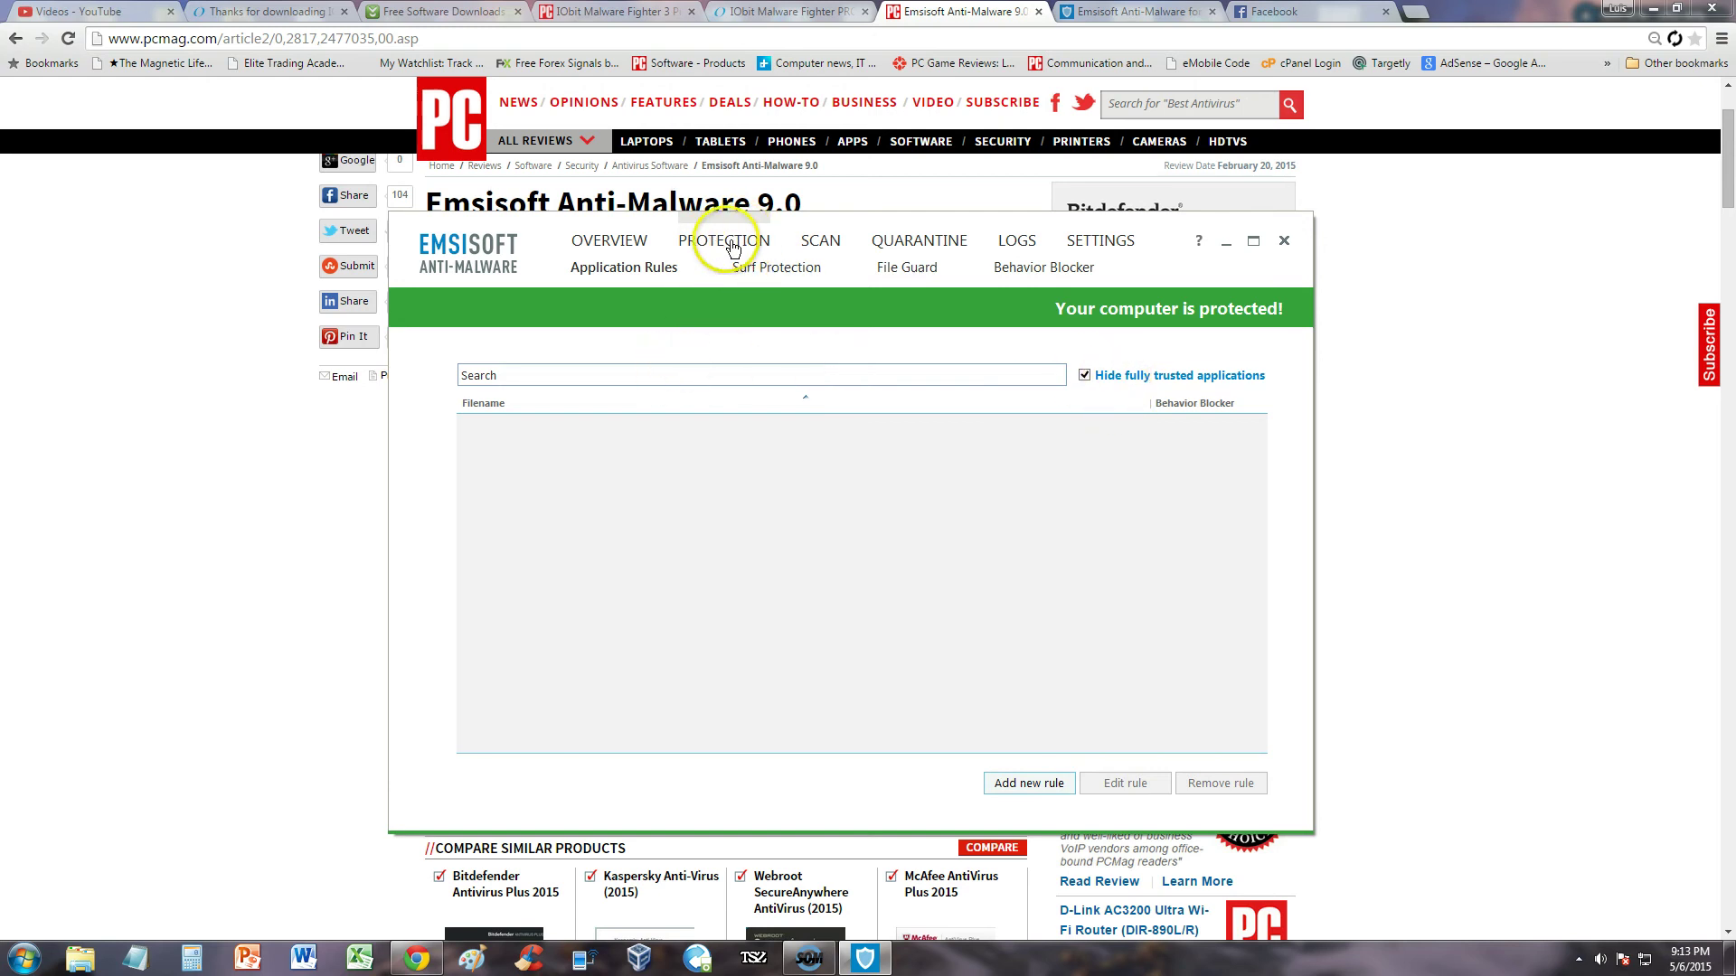
pyautogui.click(622, 240)
pyautogui.click(719, 246)
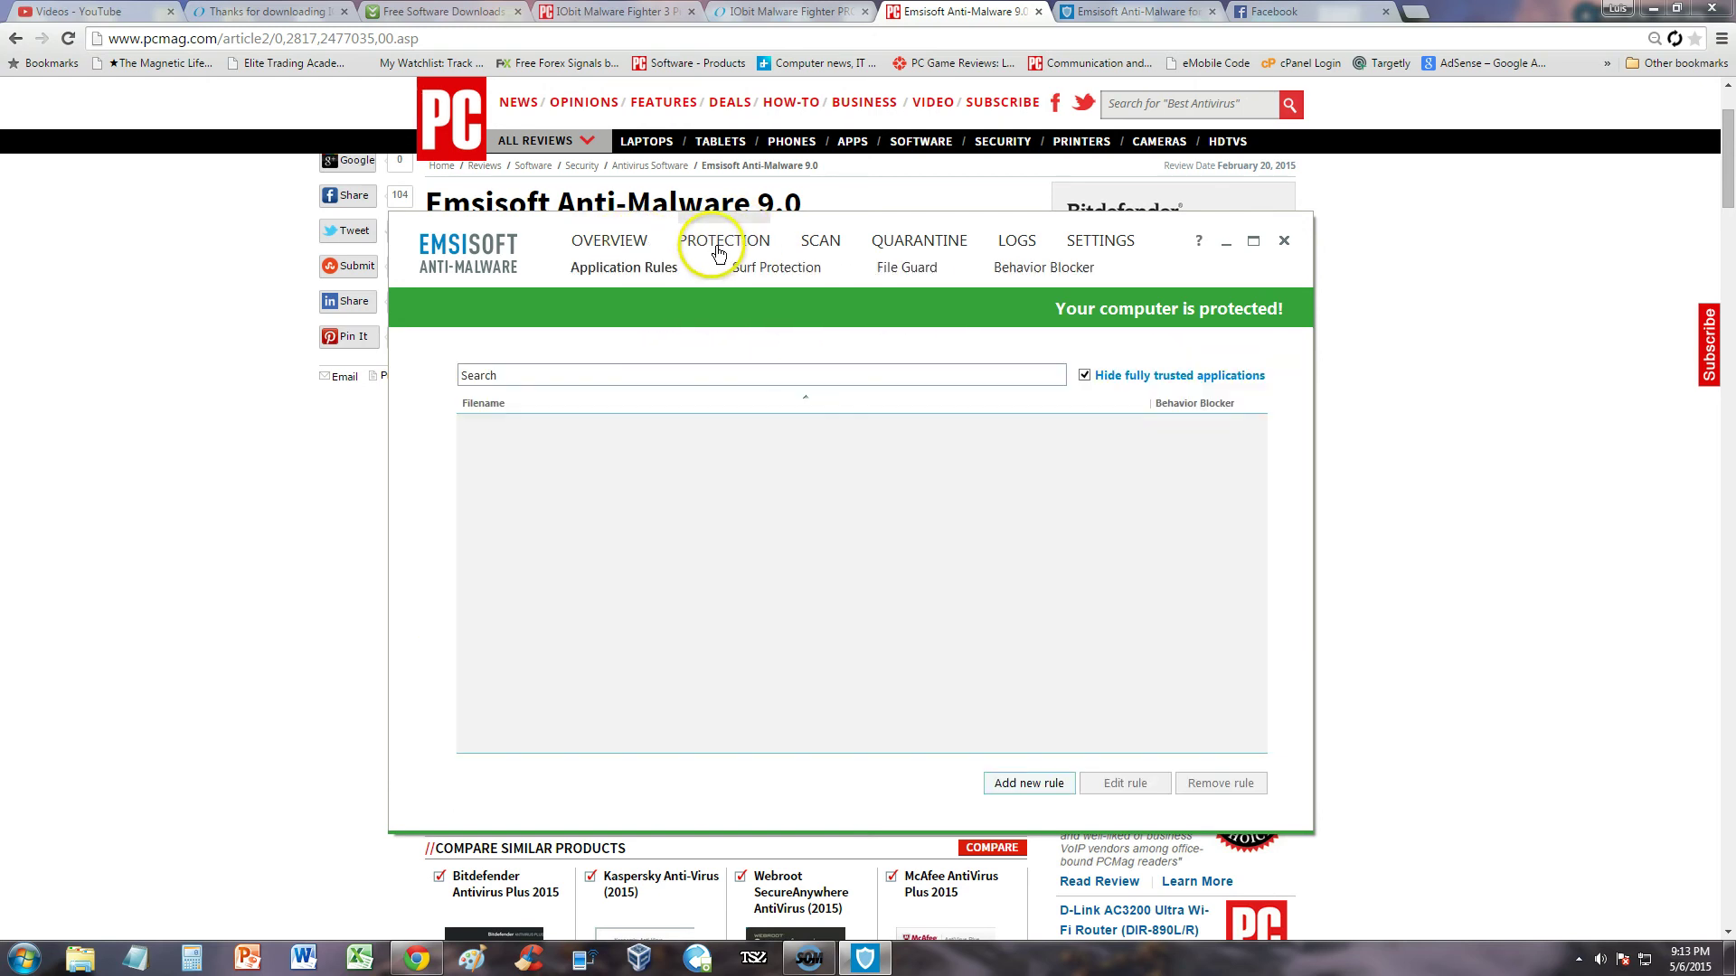
pyautogui.click(666, 376)
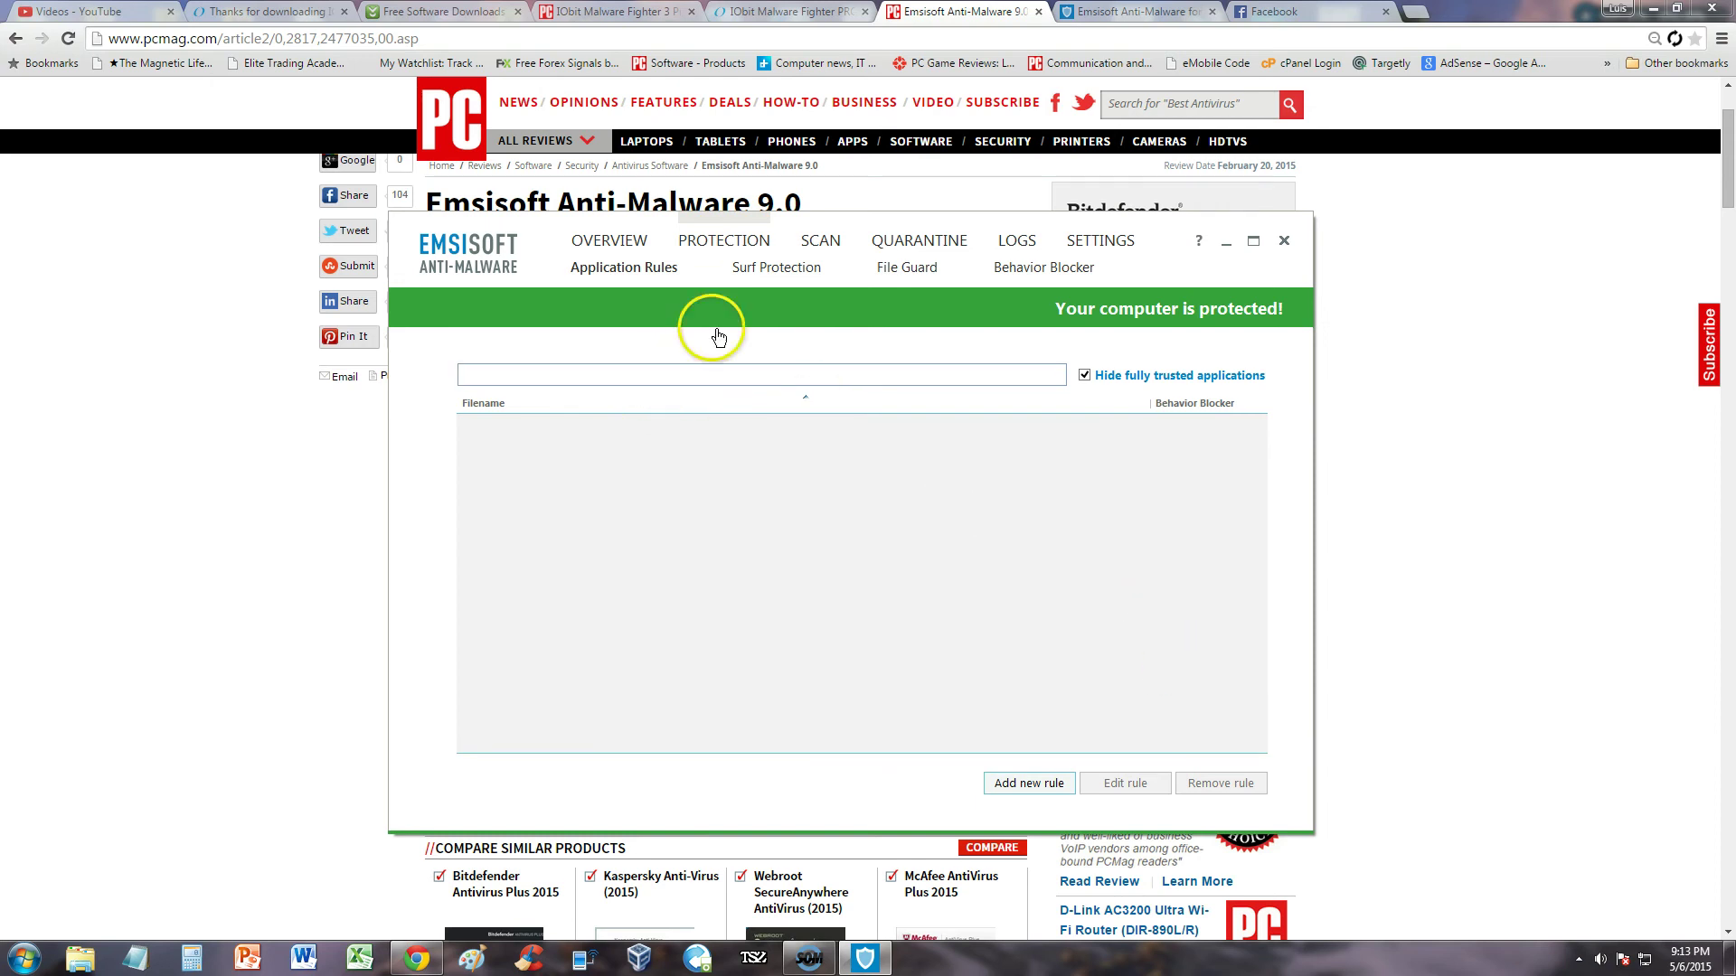
pyautogui.click(610, 241)
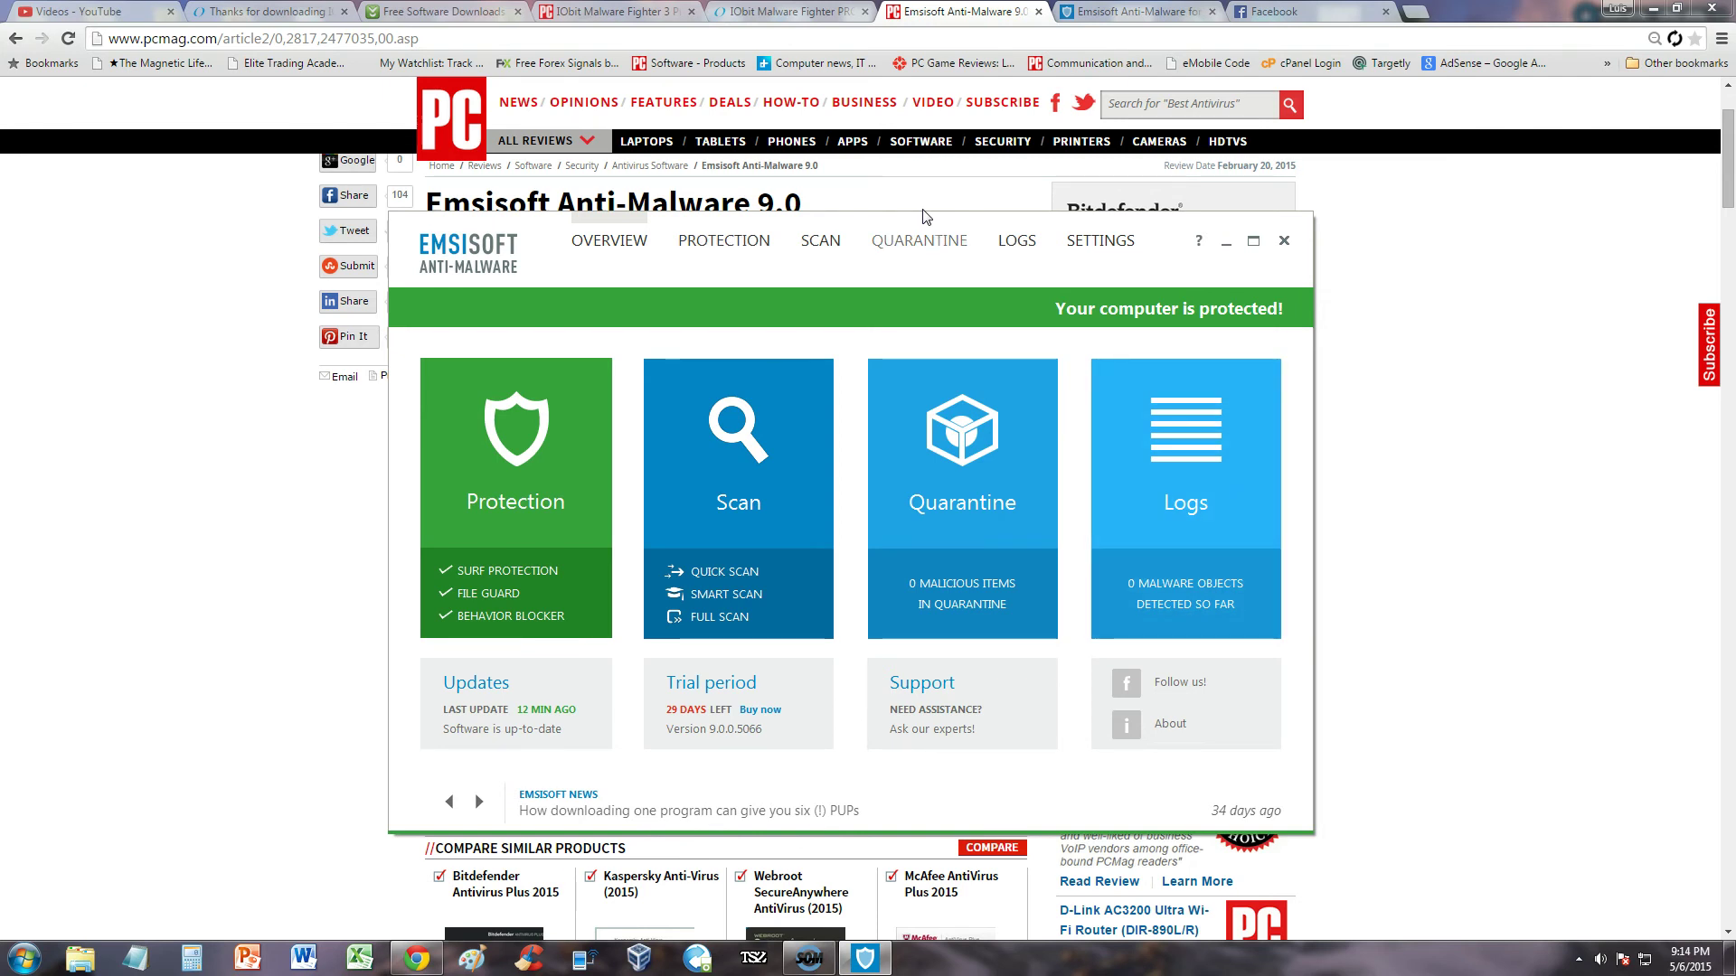
pyautogui.moveTo(927, 217); pyautogui.dragTo(923, 255)
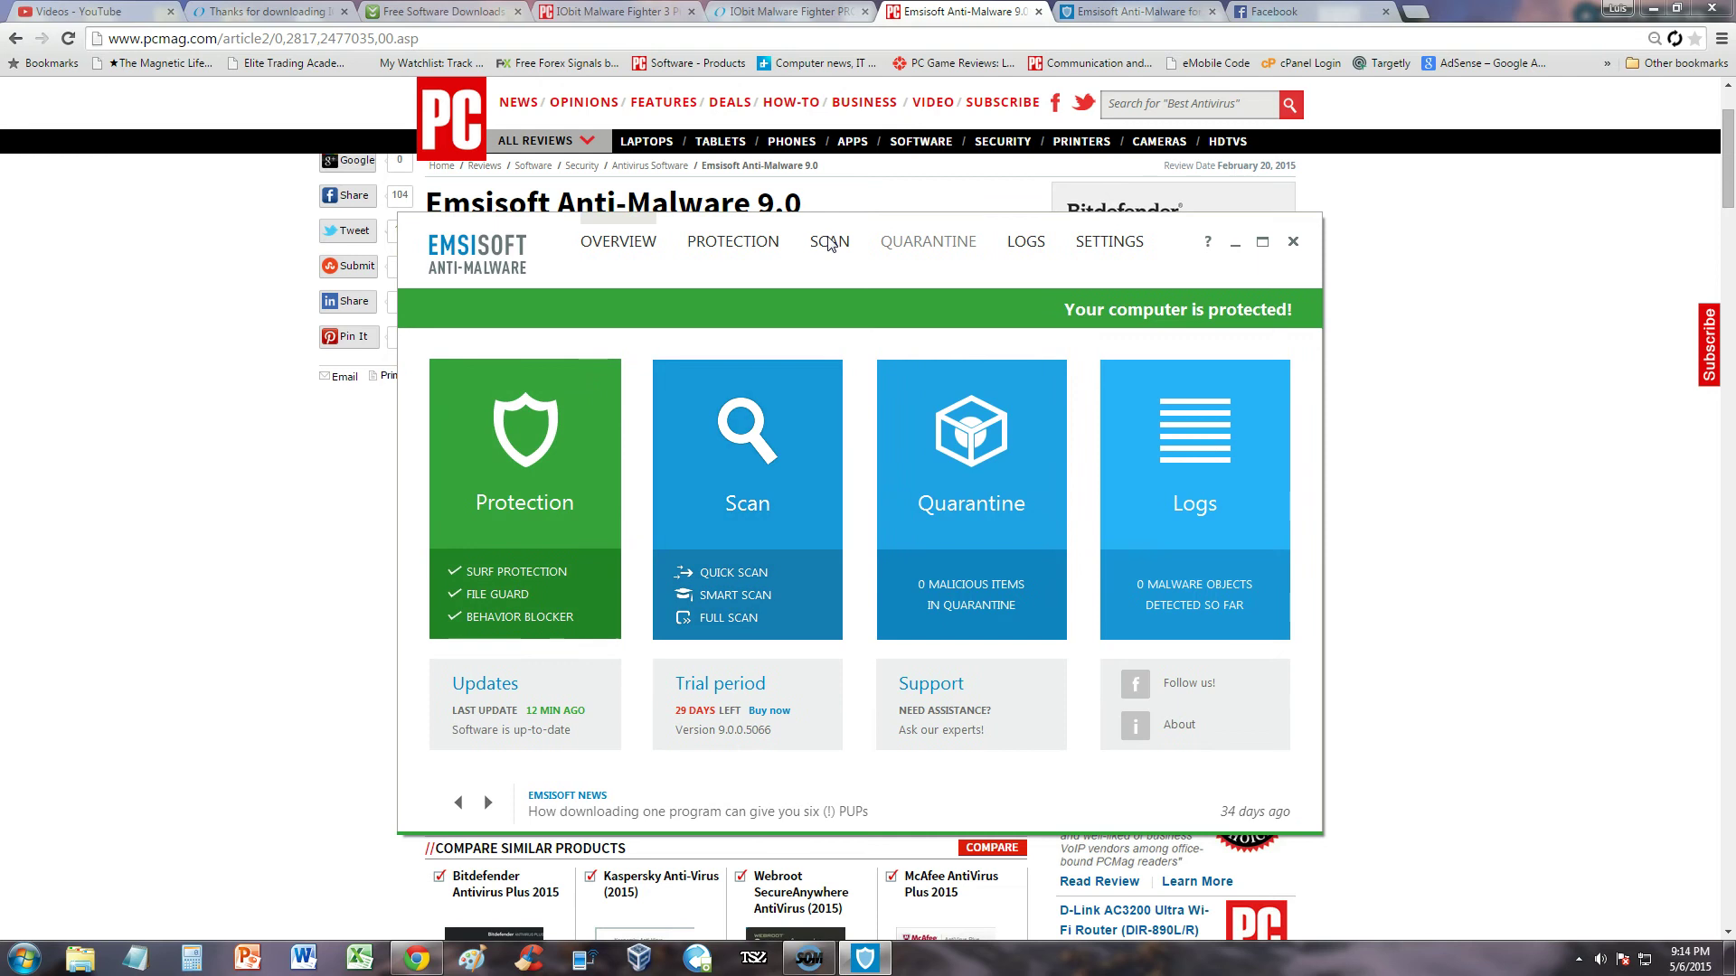
# Step: Start a full scan of all drives, set automatic quarantine on completion, and keep scanning
pyautogui.click(829, 242)
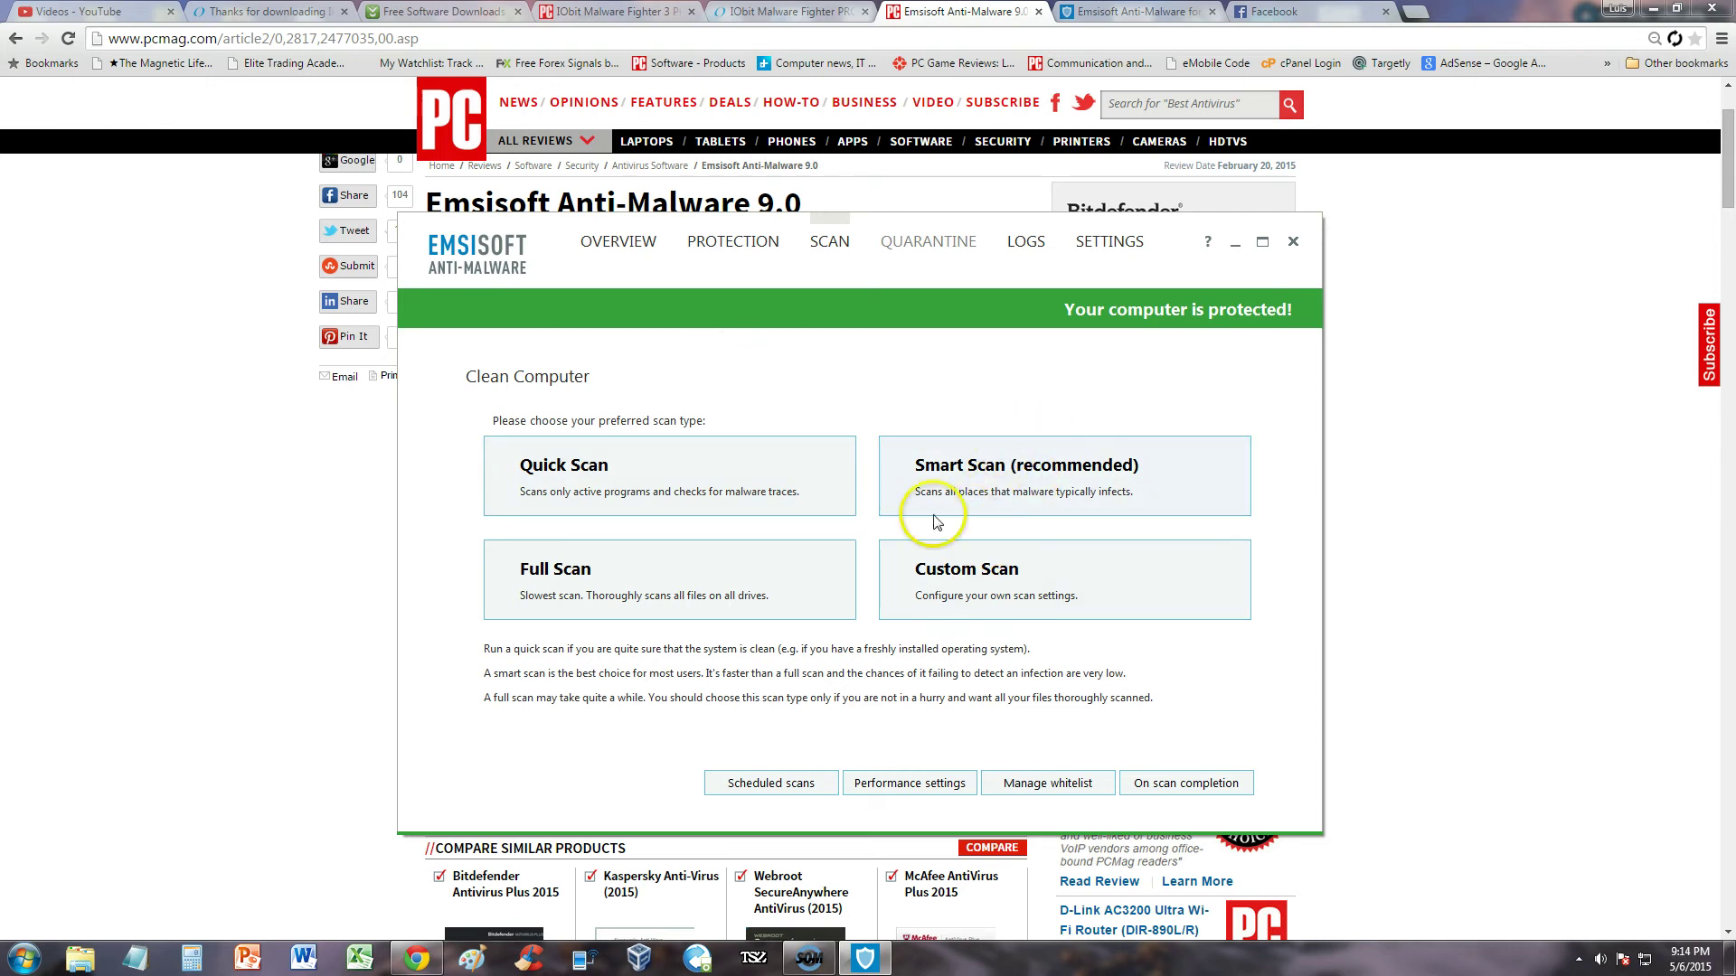
pyautogui.click(596, 580)
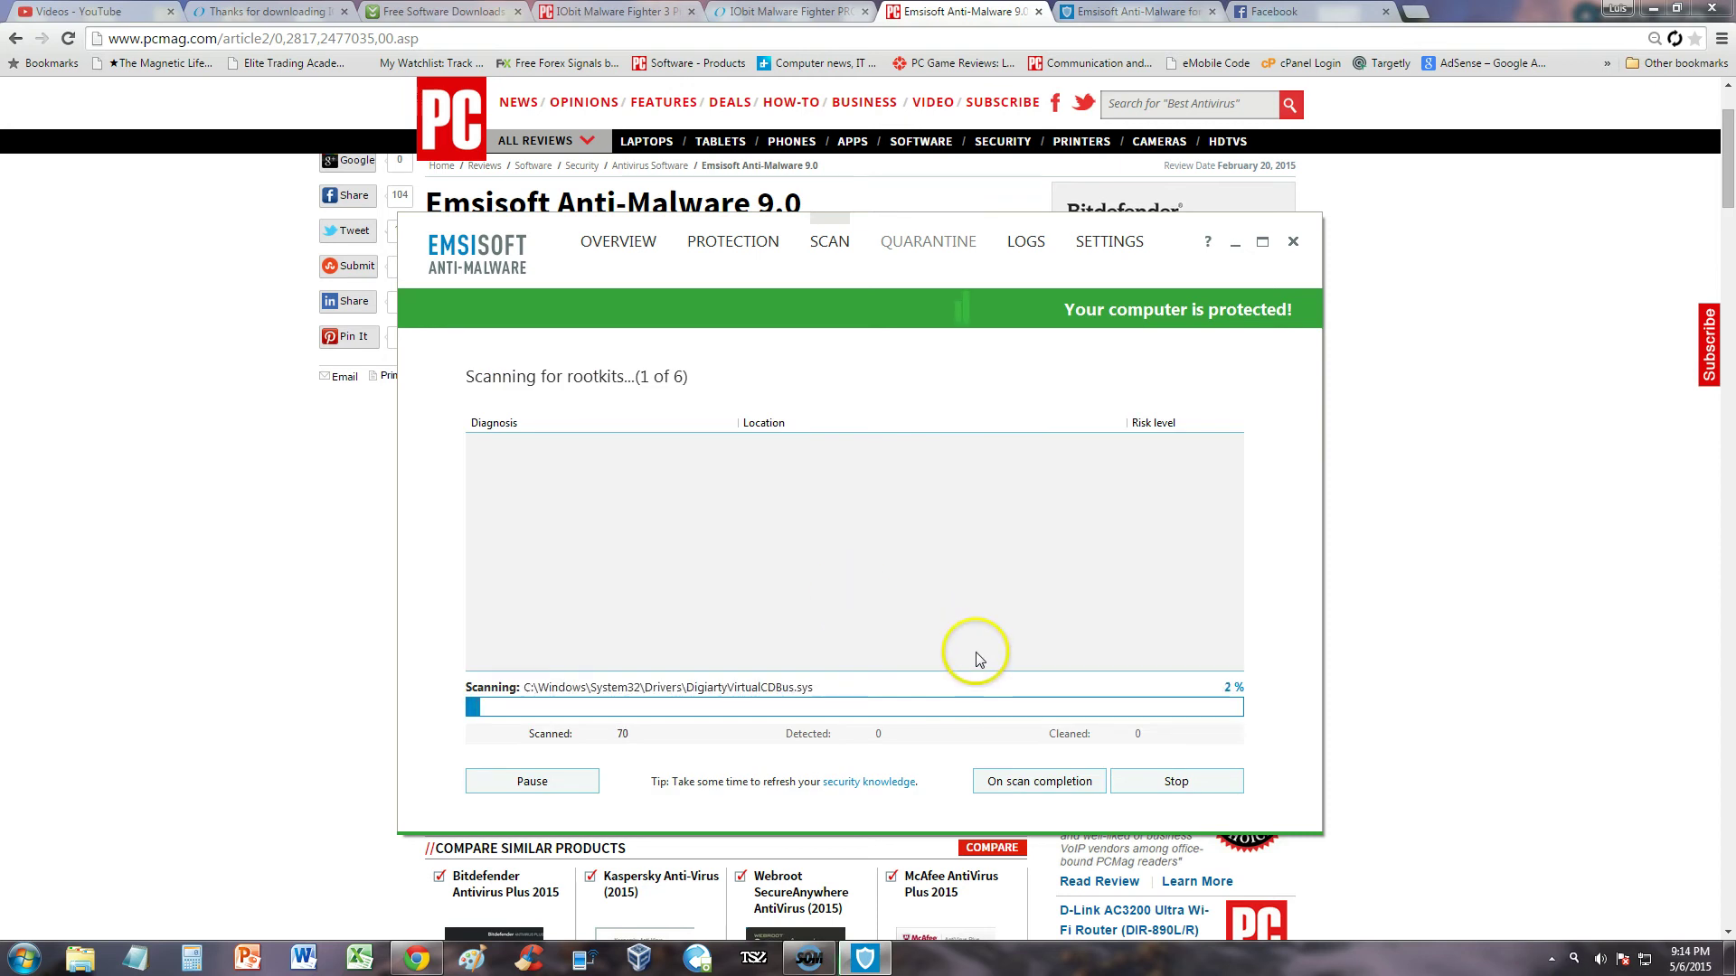
pyautogui.click(1011, 789)
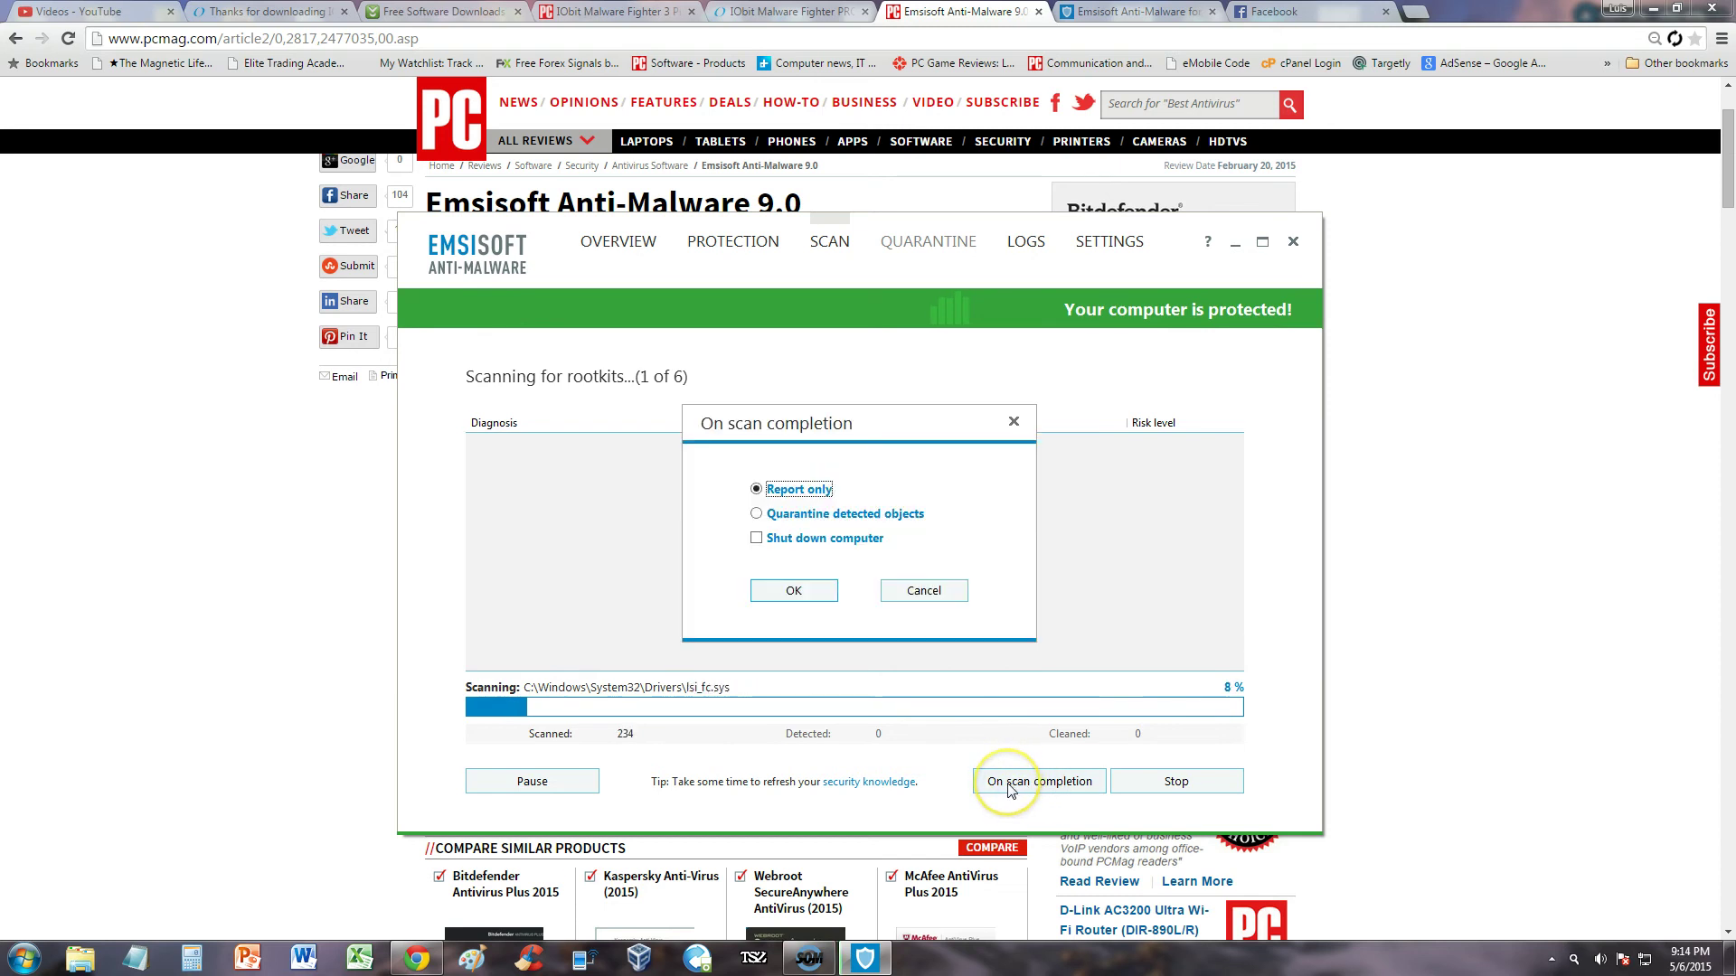
pyautogui.click(823, 514)
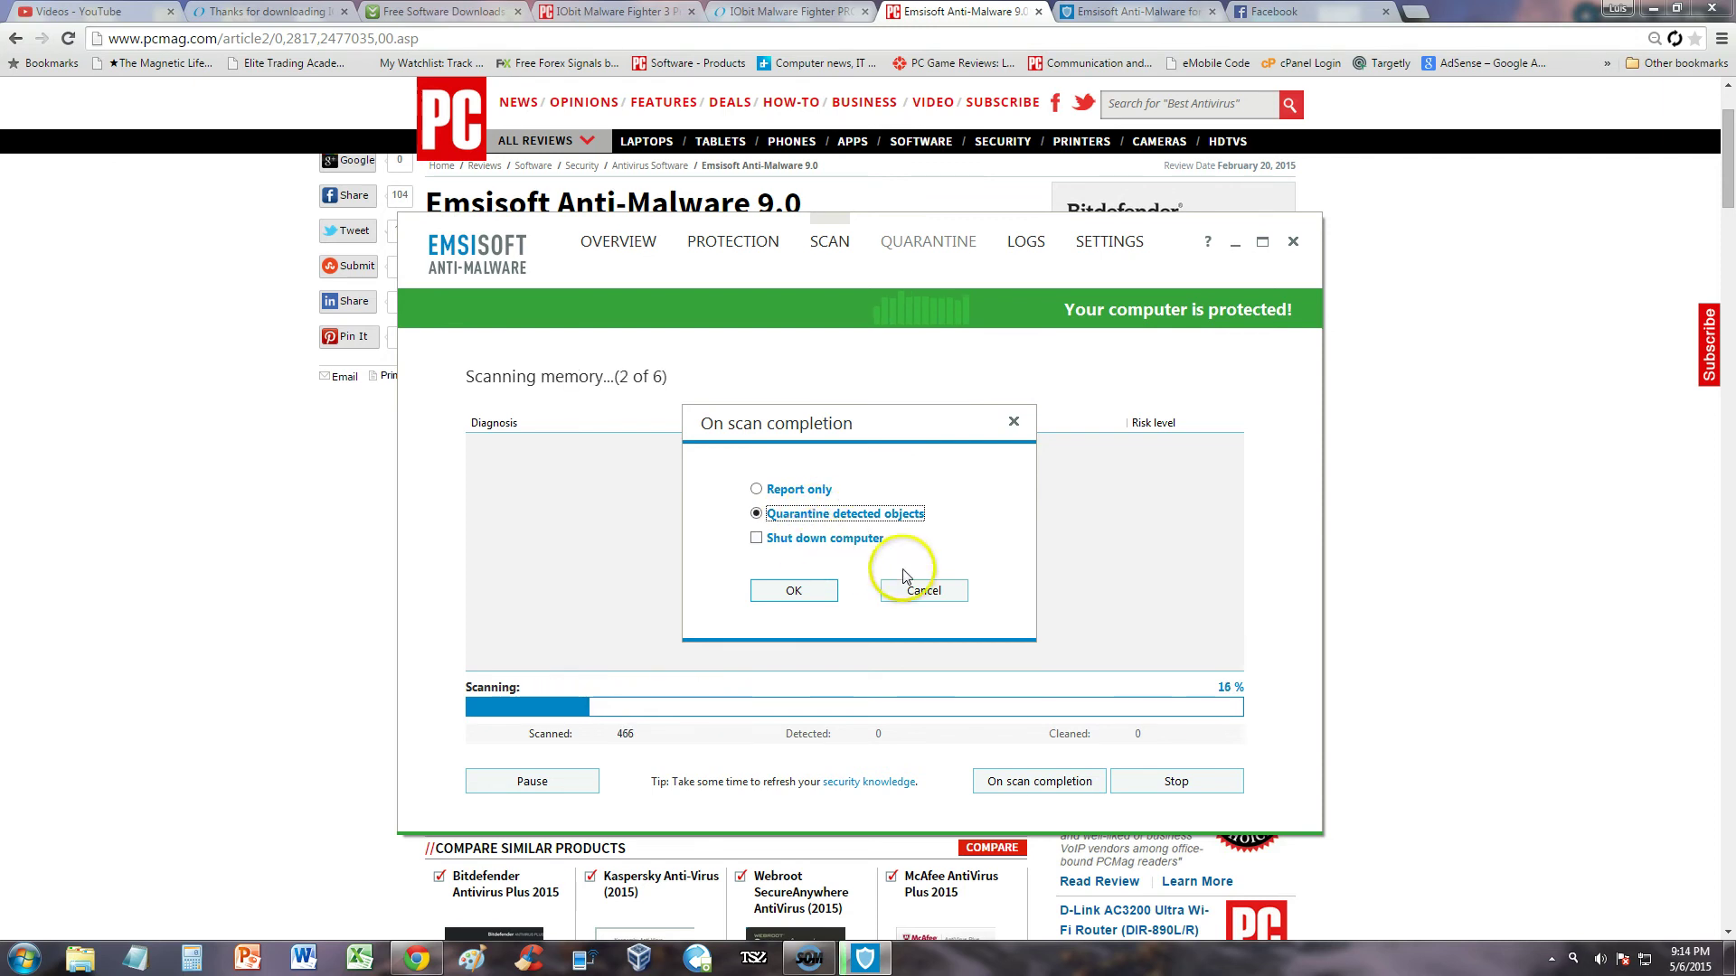
pyautogui.click(918, 592)
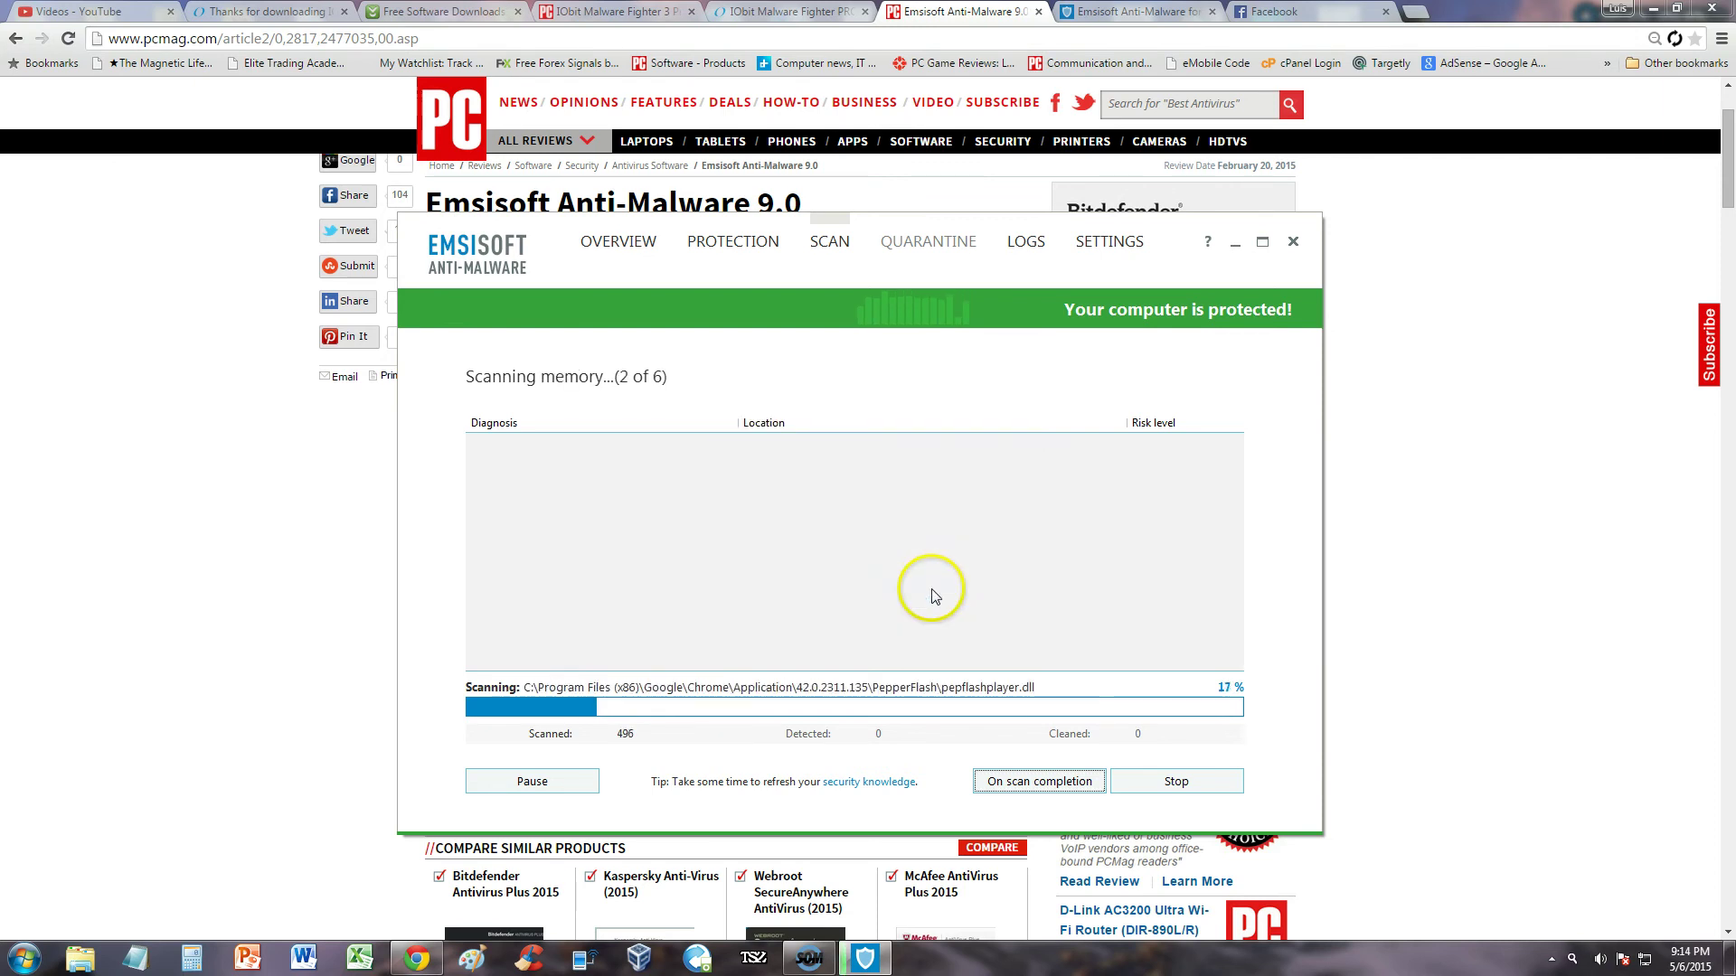
pyautogui.click(1158, 785)
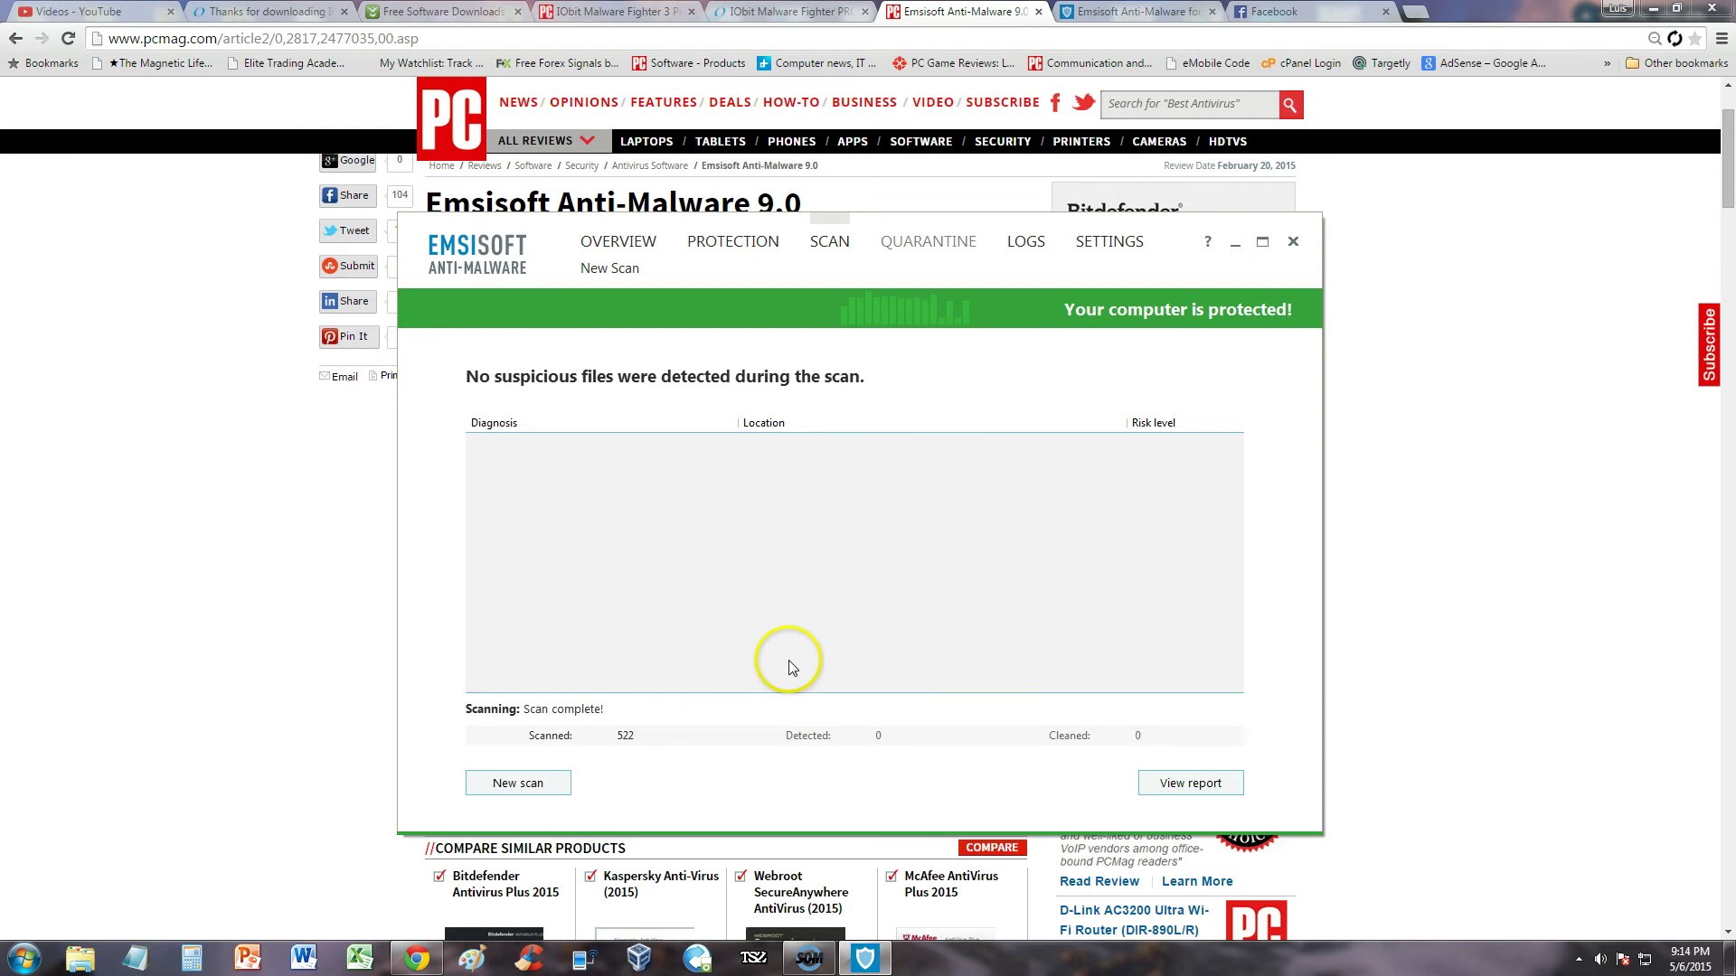
pyautogui.click(709, 238)
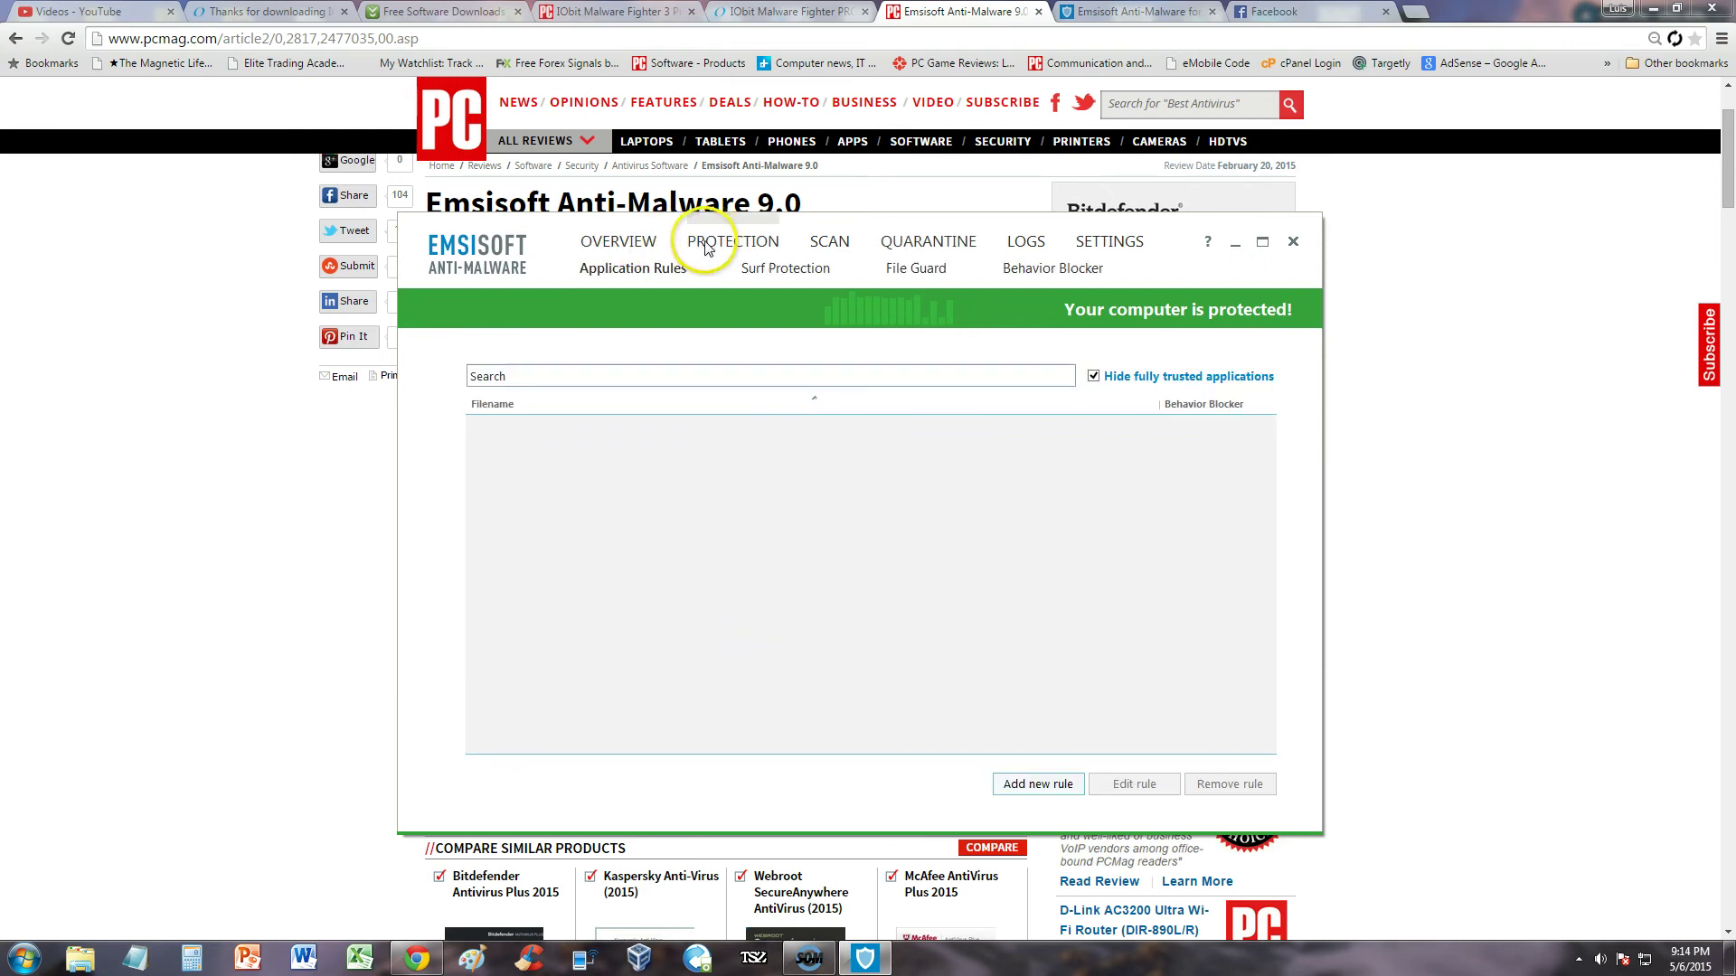
pyautogui.click(830, 241)
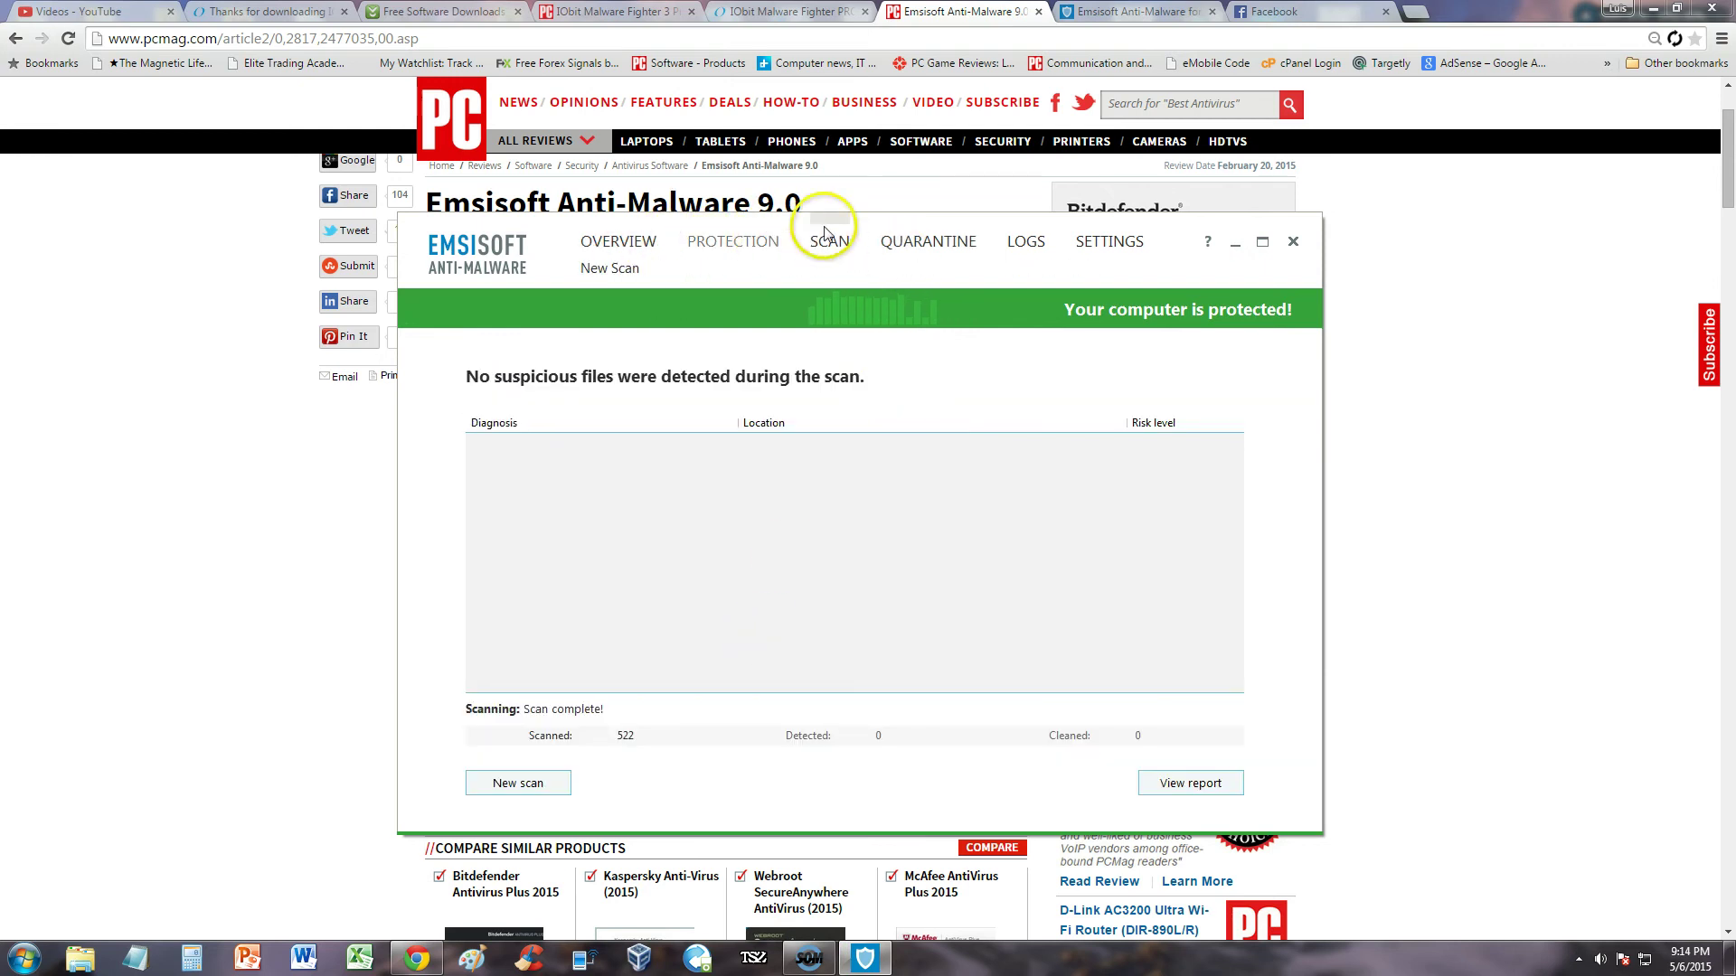
pyautogui.moveTo(826, 240); pyautogui.dragTo(1057, 222)
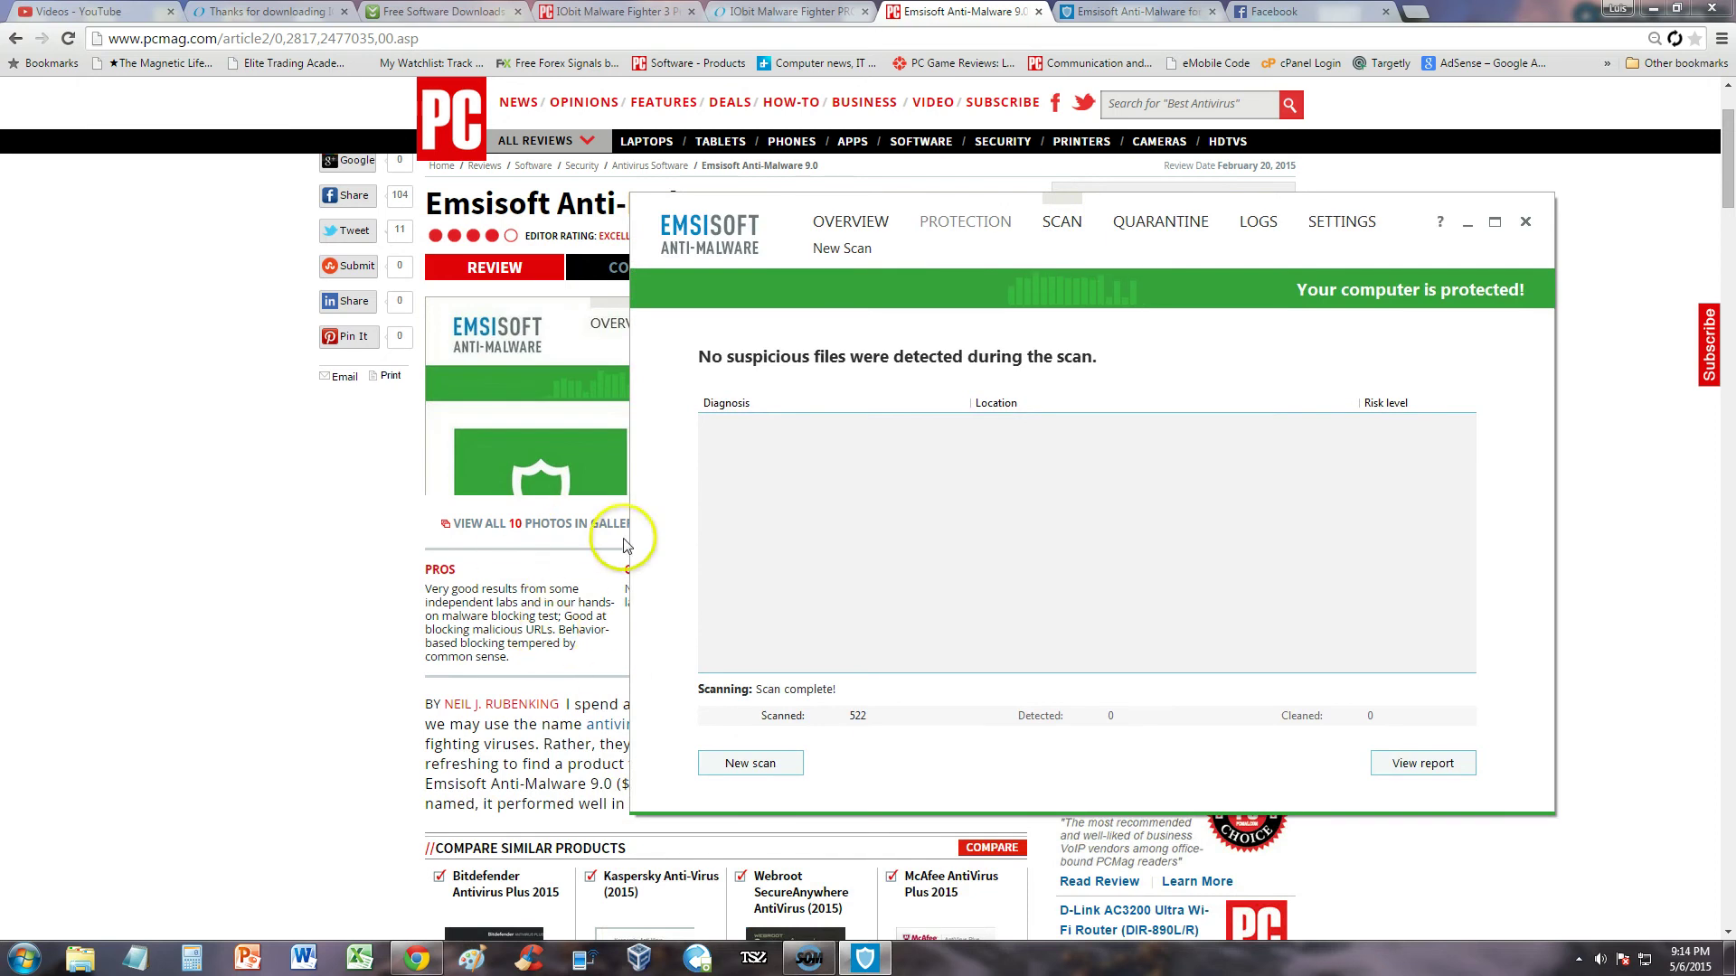
pyautogui.moveTo(977, 199); pyautogui.dragTo(804, 218)
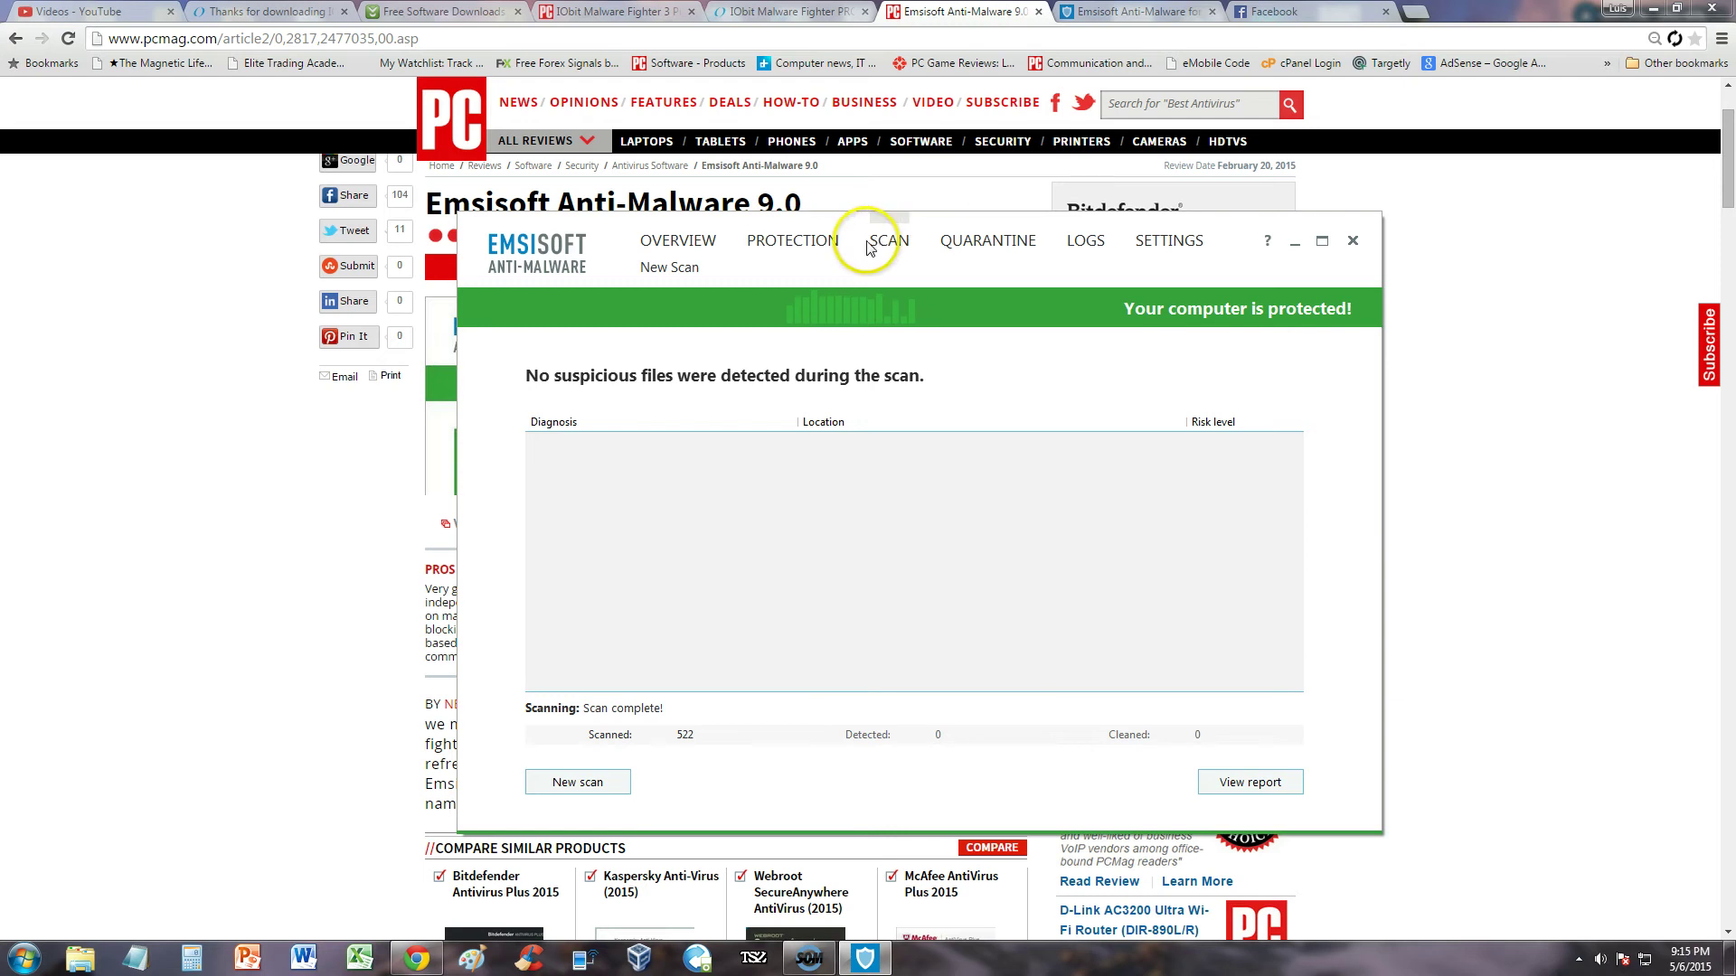
pyautogui.click(785, 246)
pyautogui.click(674, 250)
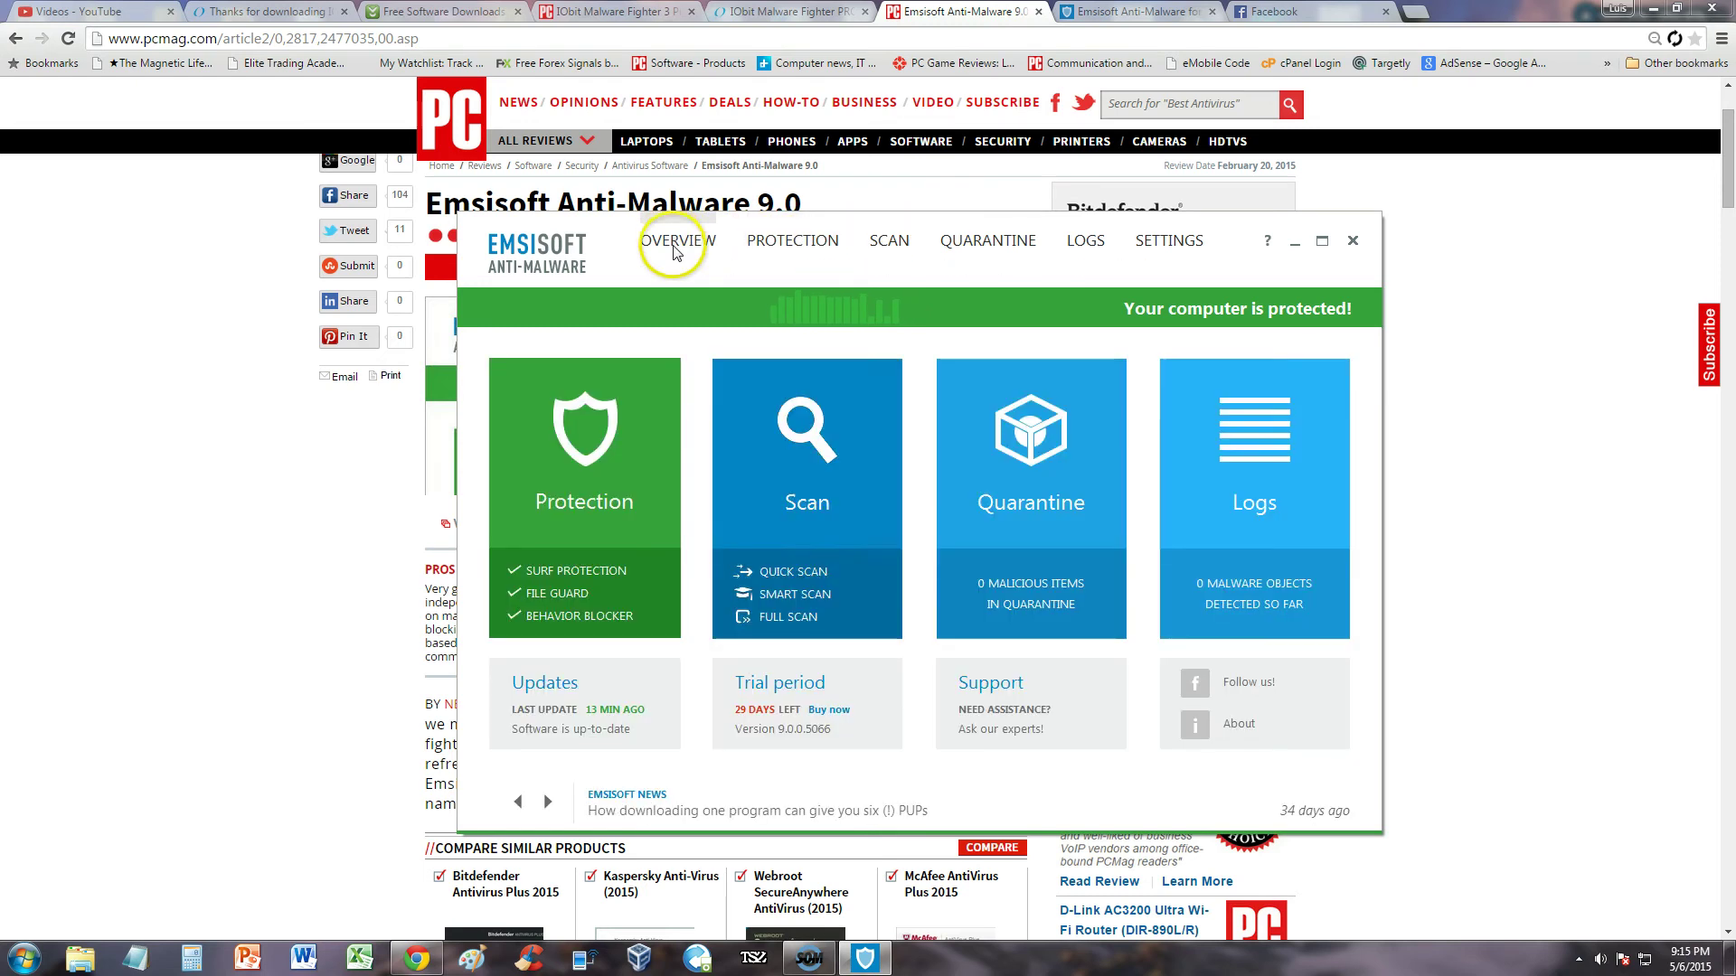
pyautogui.click(839, 533)
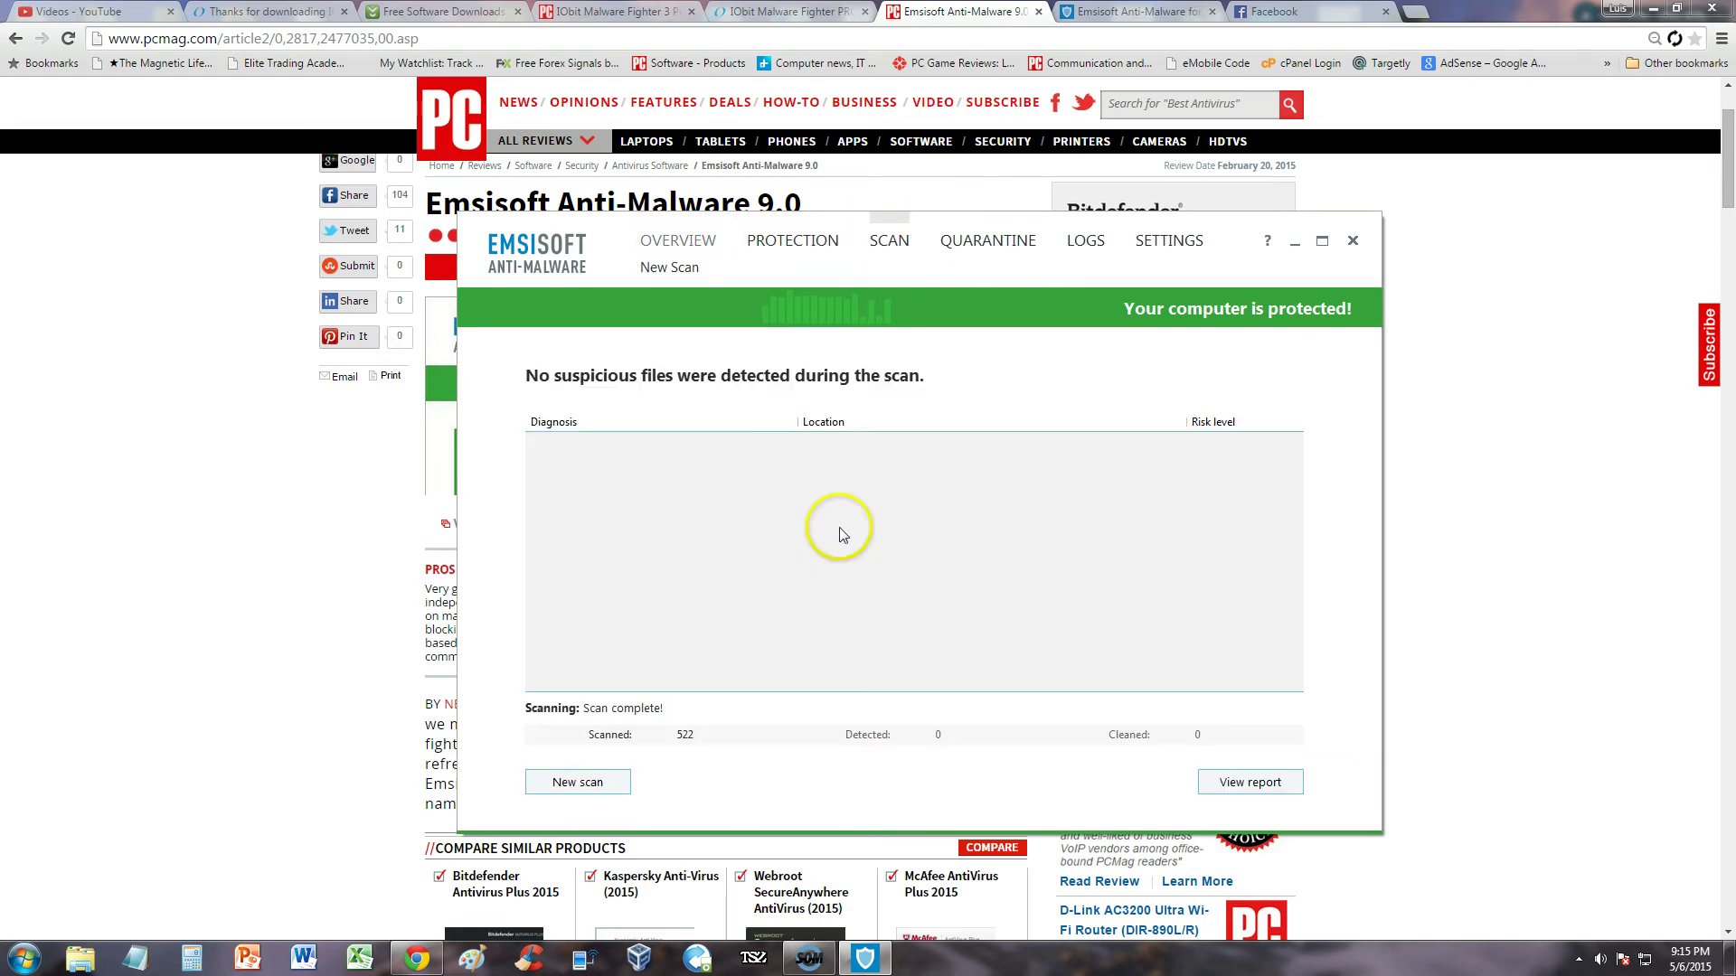
# Step: Run a new scan, review its 16 detected items, and view the empty quarantine list
pyautogui.click(575, 783)
pyautogui.click(726, 503)
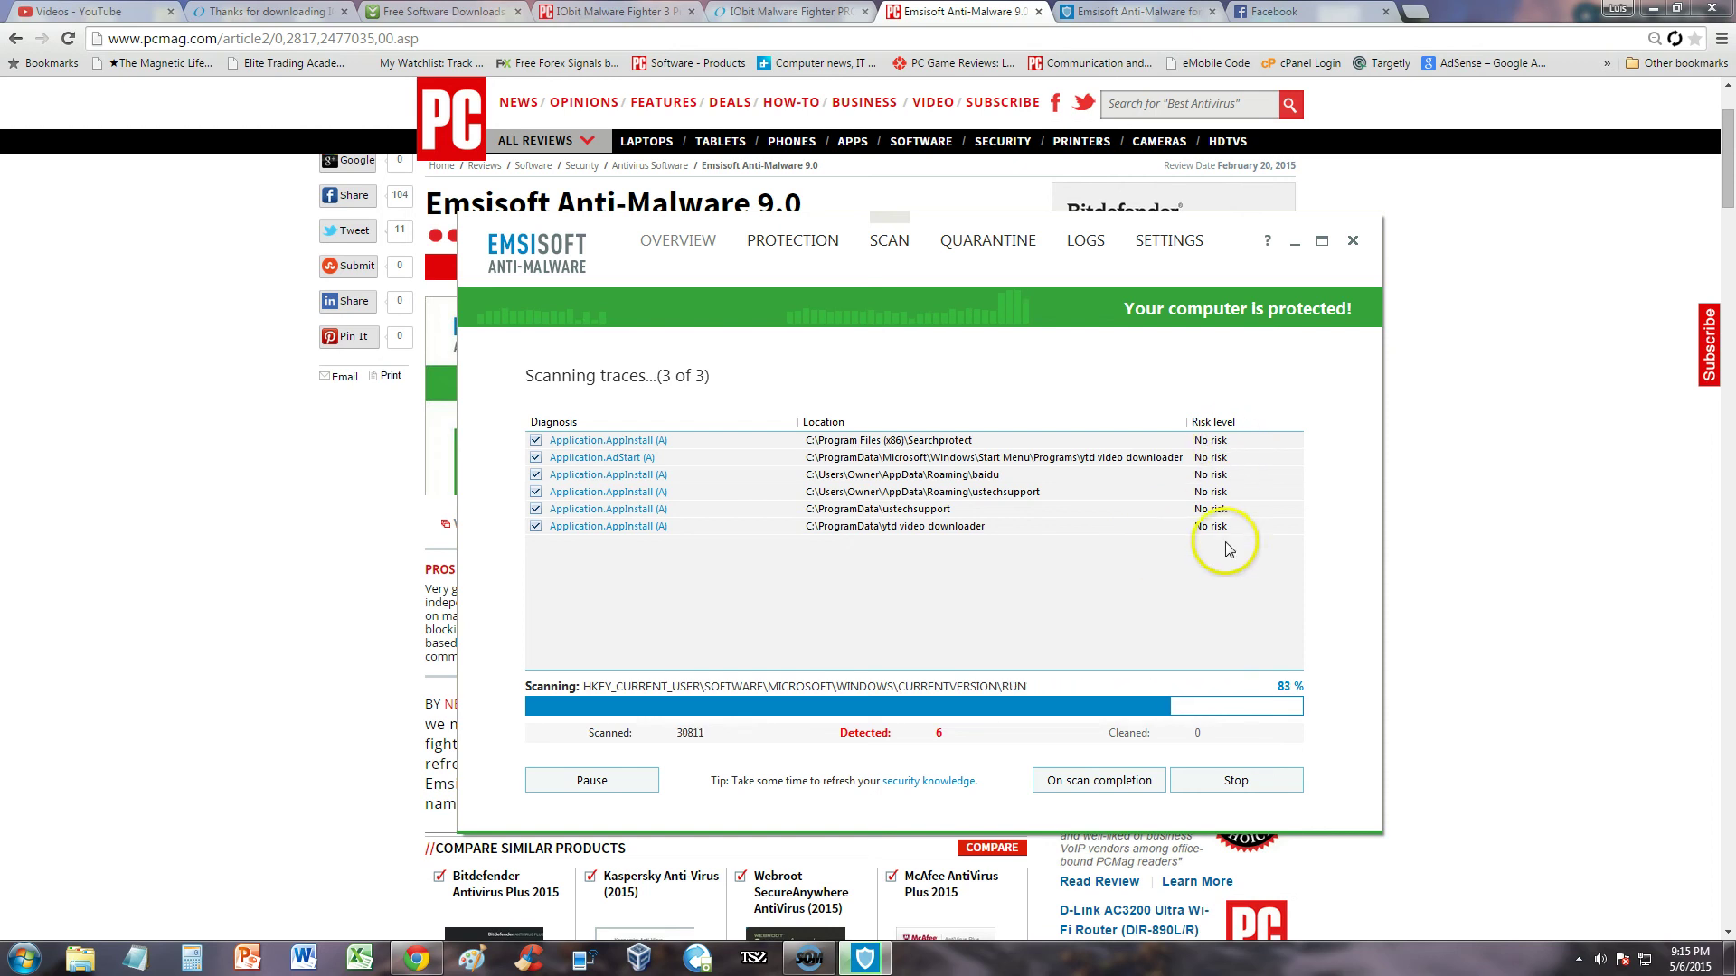
pyautogui.click(1213, 453)
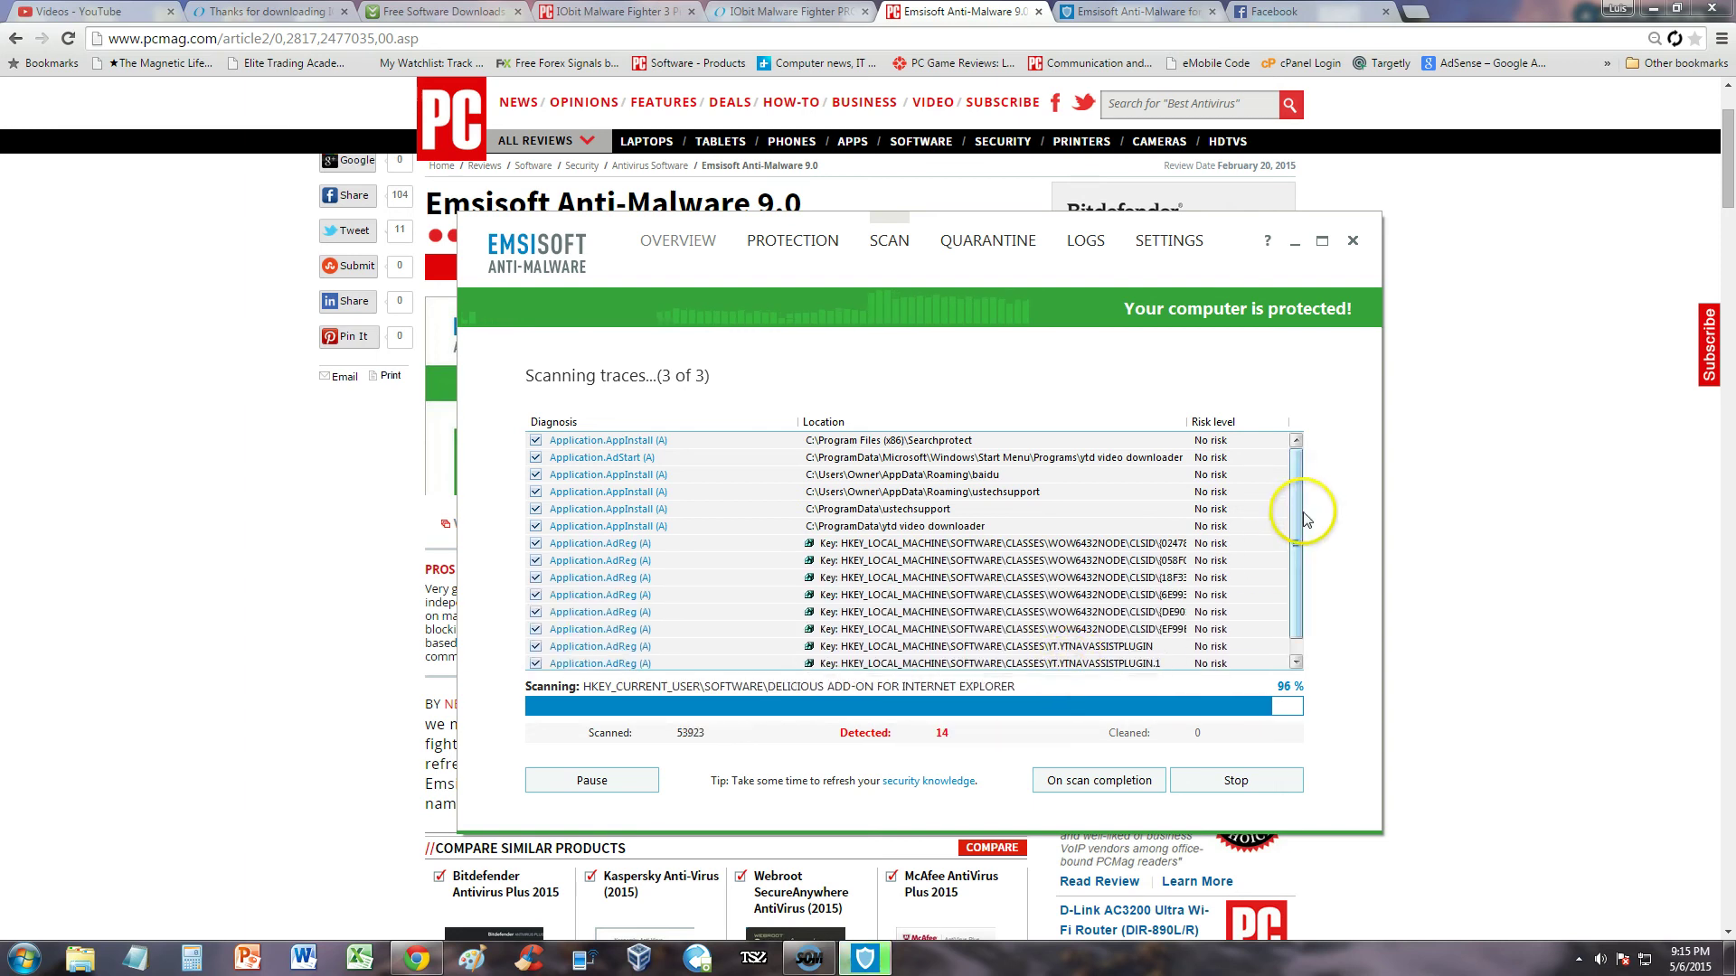
pyautogui.moveTo(1300, 518); pyautogui.dragTo(1295, 611)
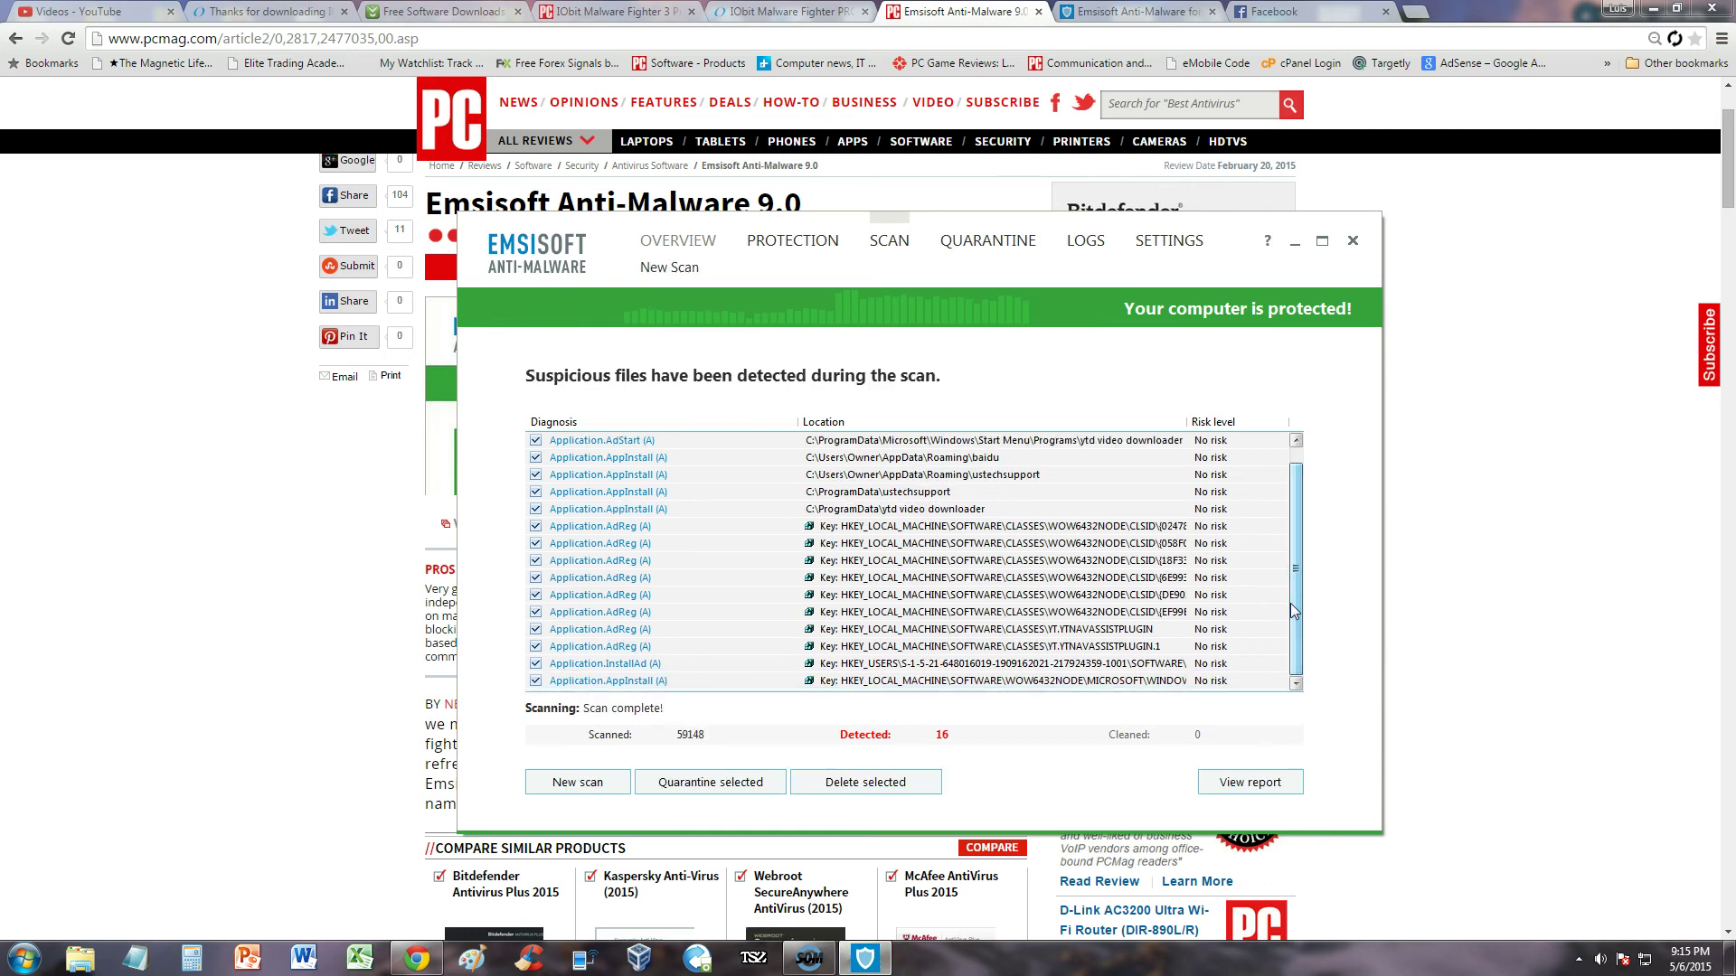
pyautogui.scroll(-1, 1264, 637)
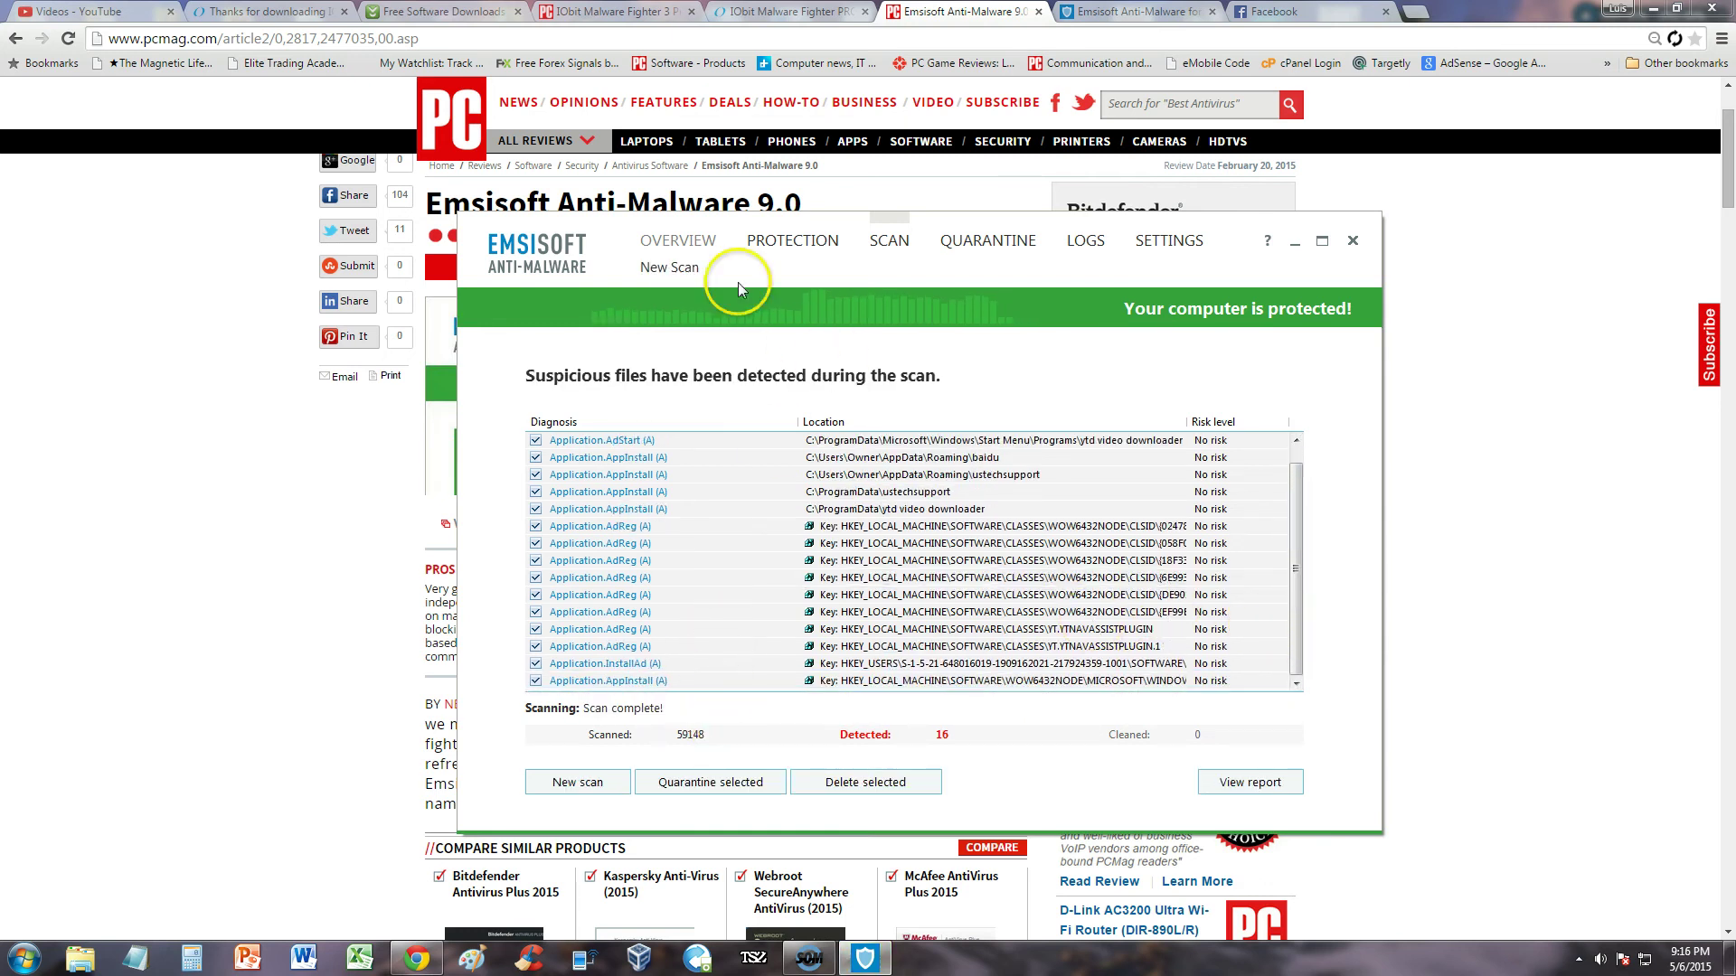
pyautogui.click(973, 251)
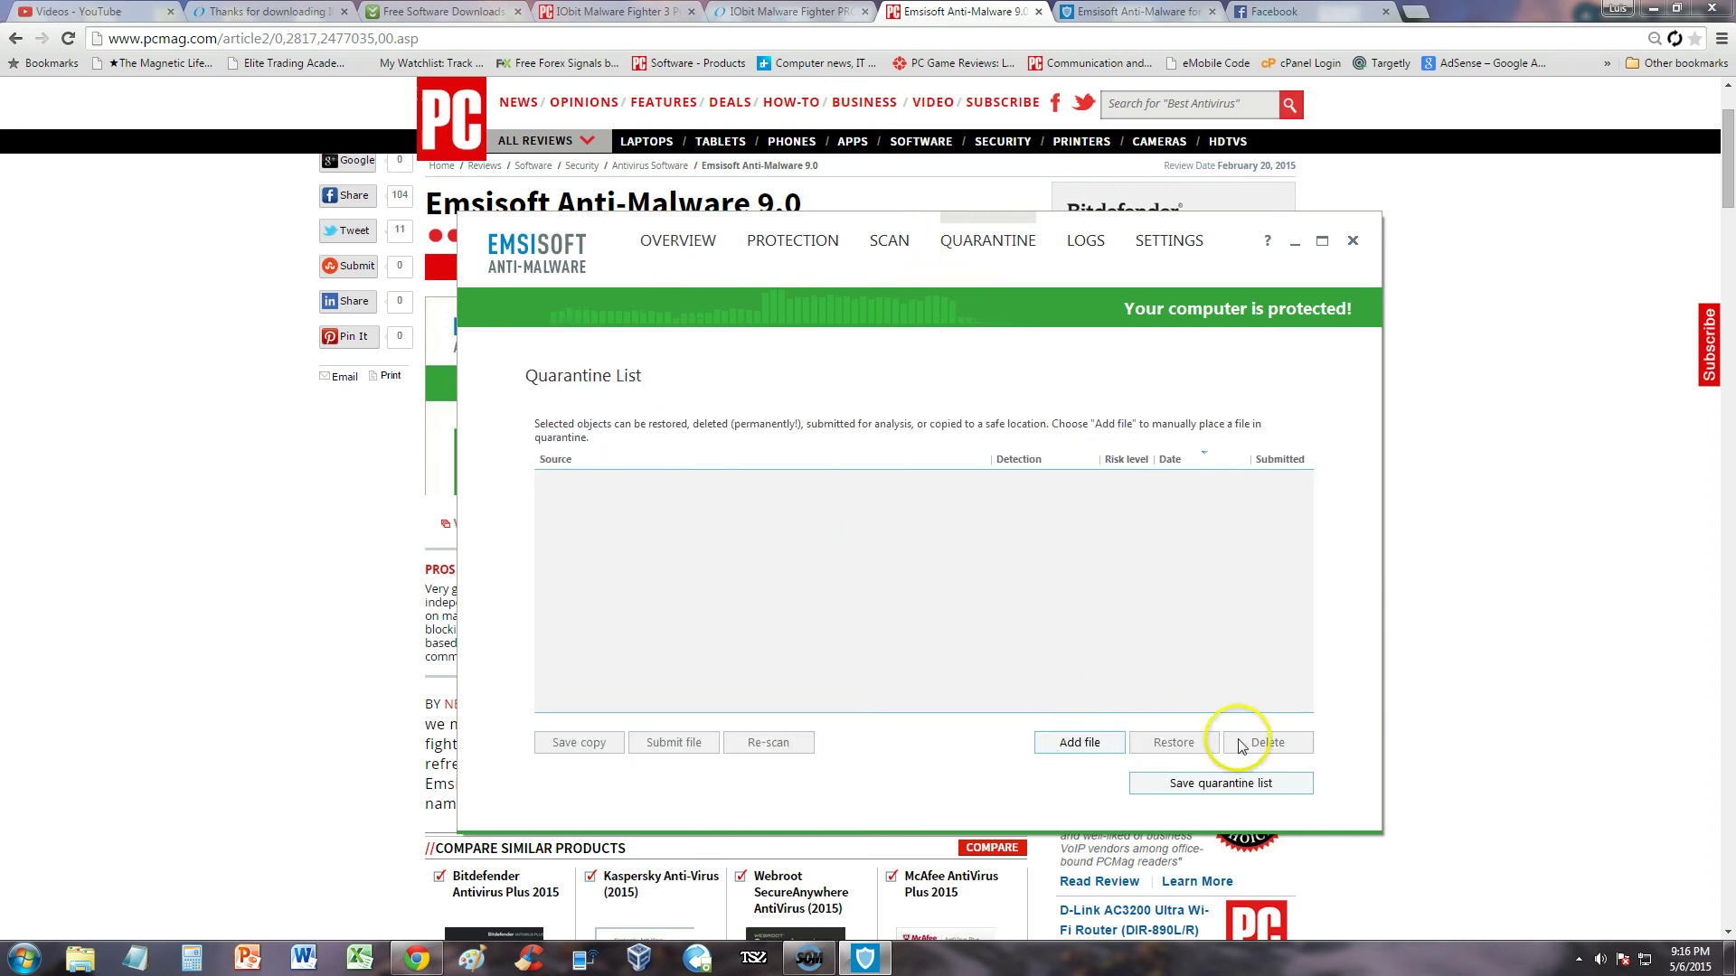
# Step: Check the empty Surf Protection and File Guard logs, then show the Protection Application Rules list
pyautogui.click(1087, 242)
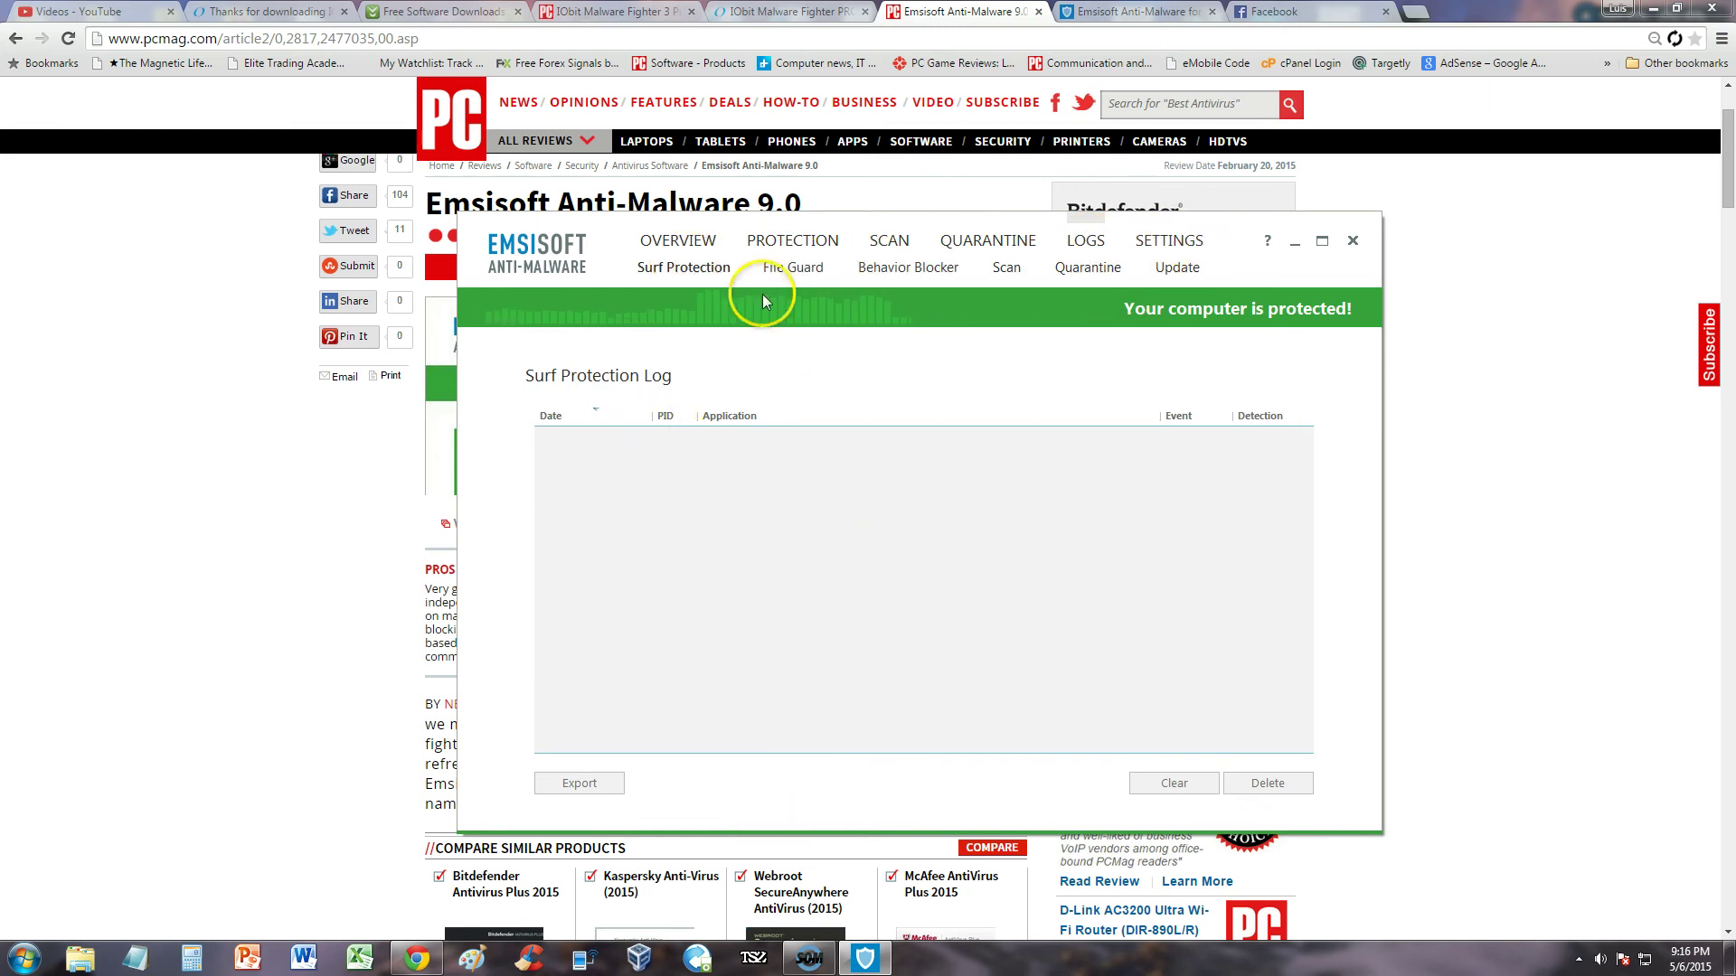
pyautogui.click(793, 268)
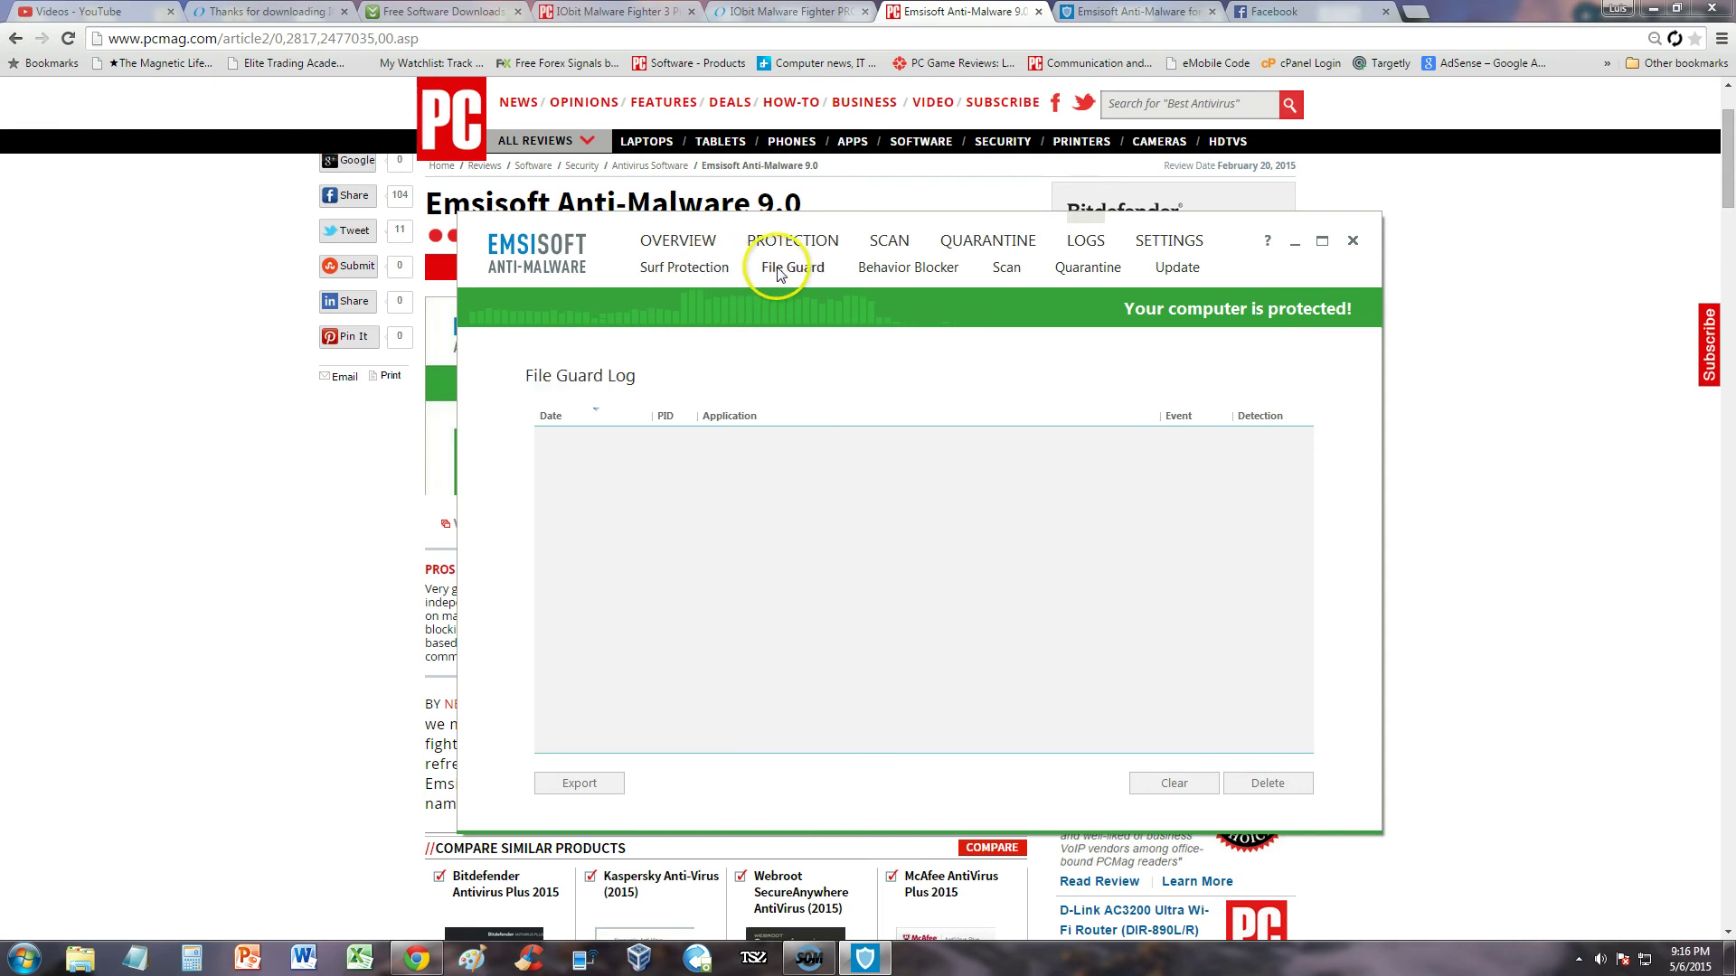
pyautogui.click(705, 269)
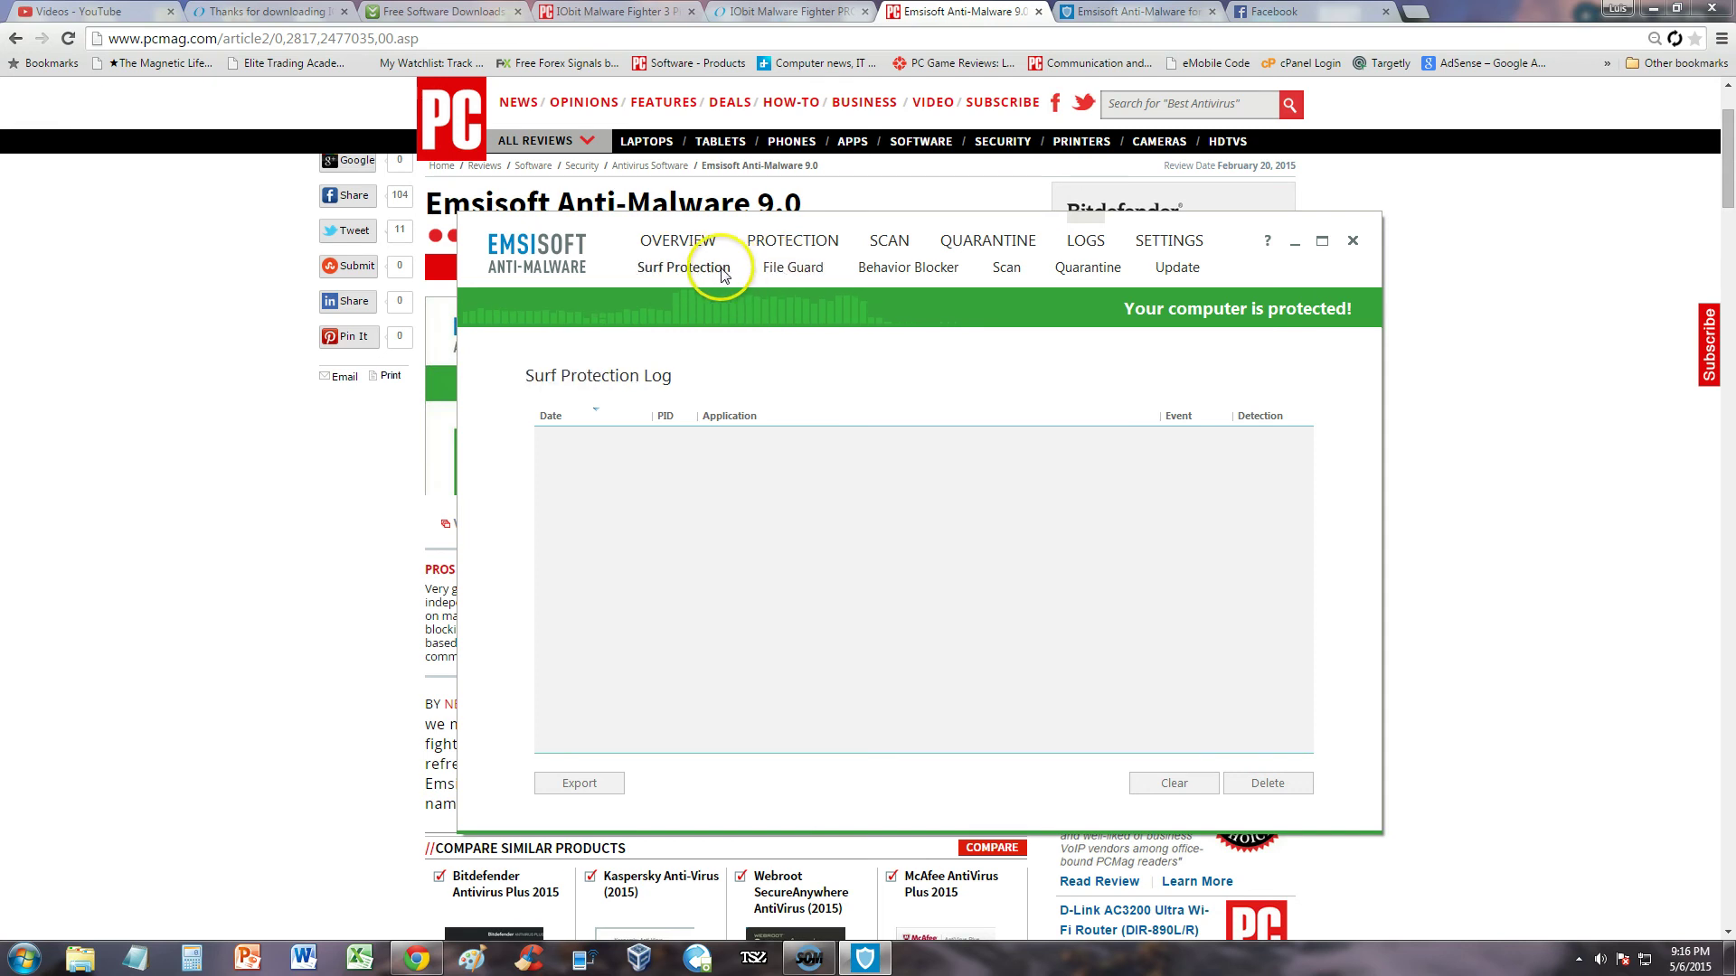
pyautogui.click(793, 264)
pyautogui.click(789, 249)
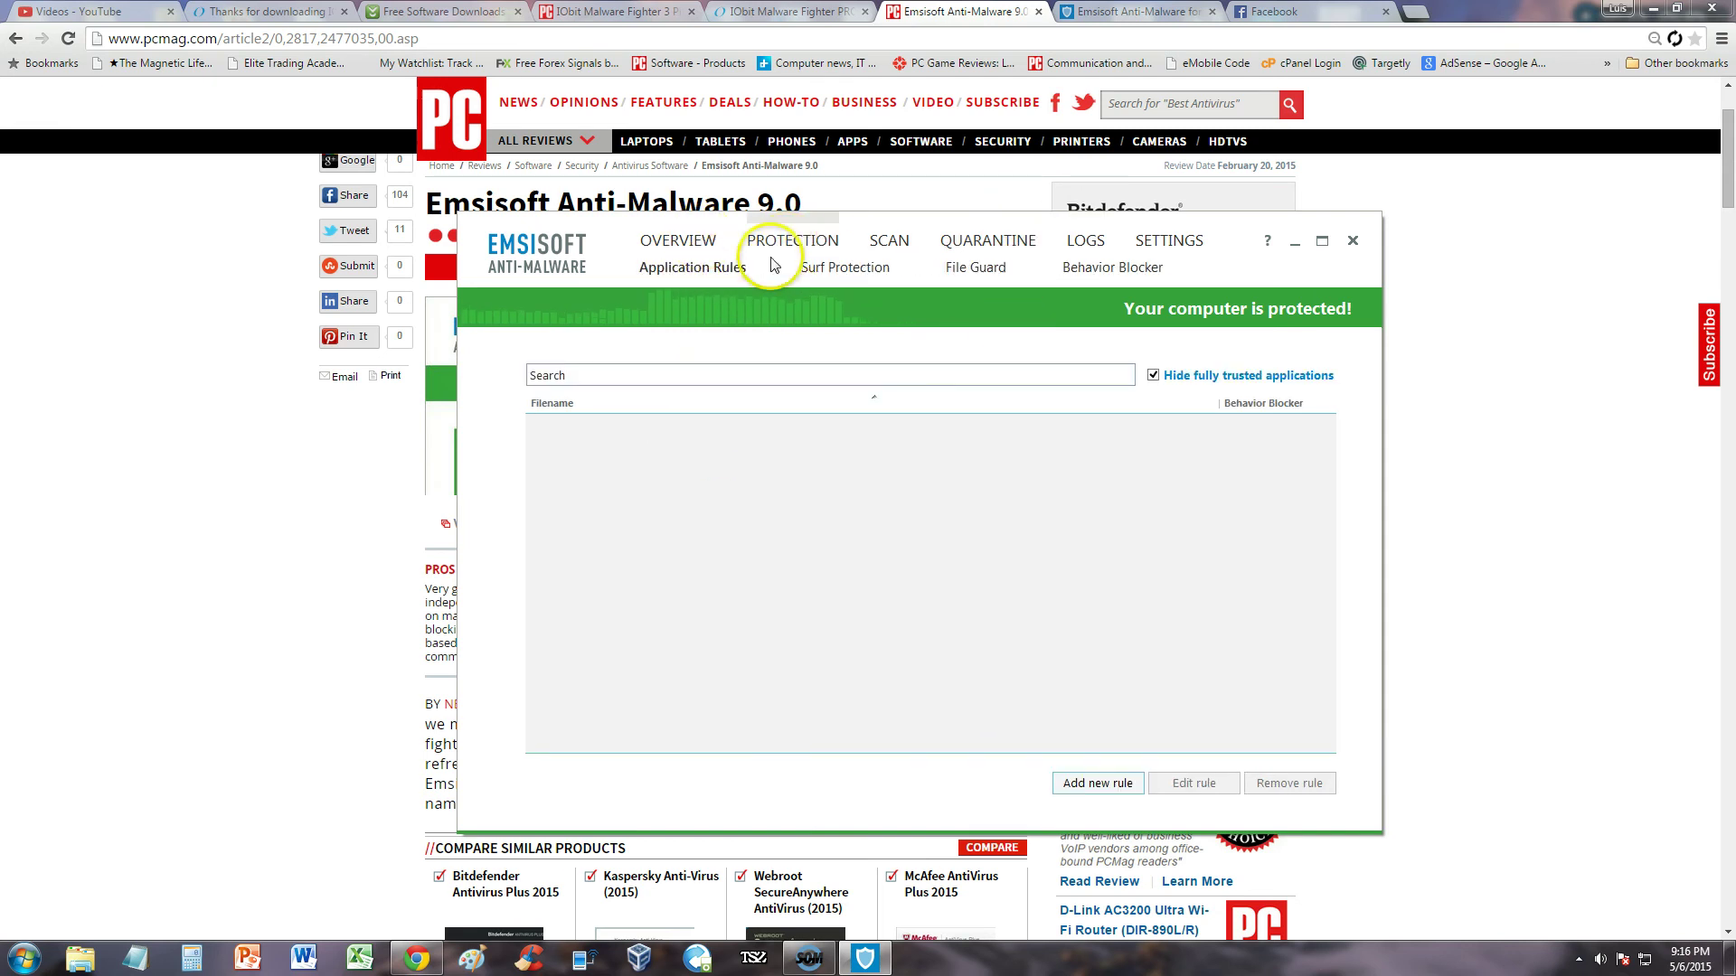
# Step: Open the Surf Protection settings and close the hosts-file import window without importing
pyautogui.click(850, 268)
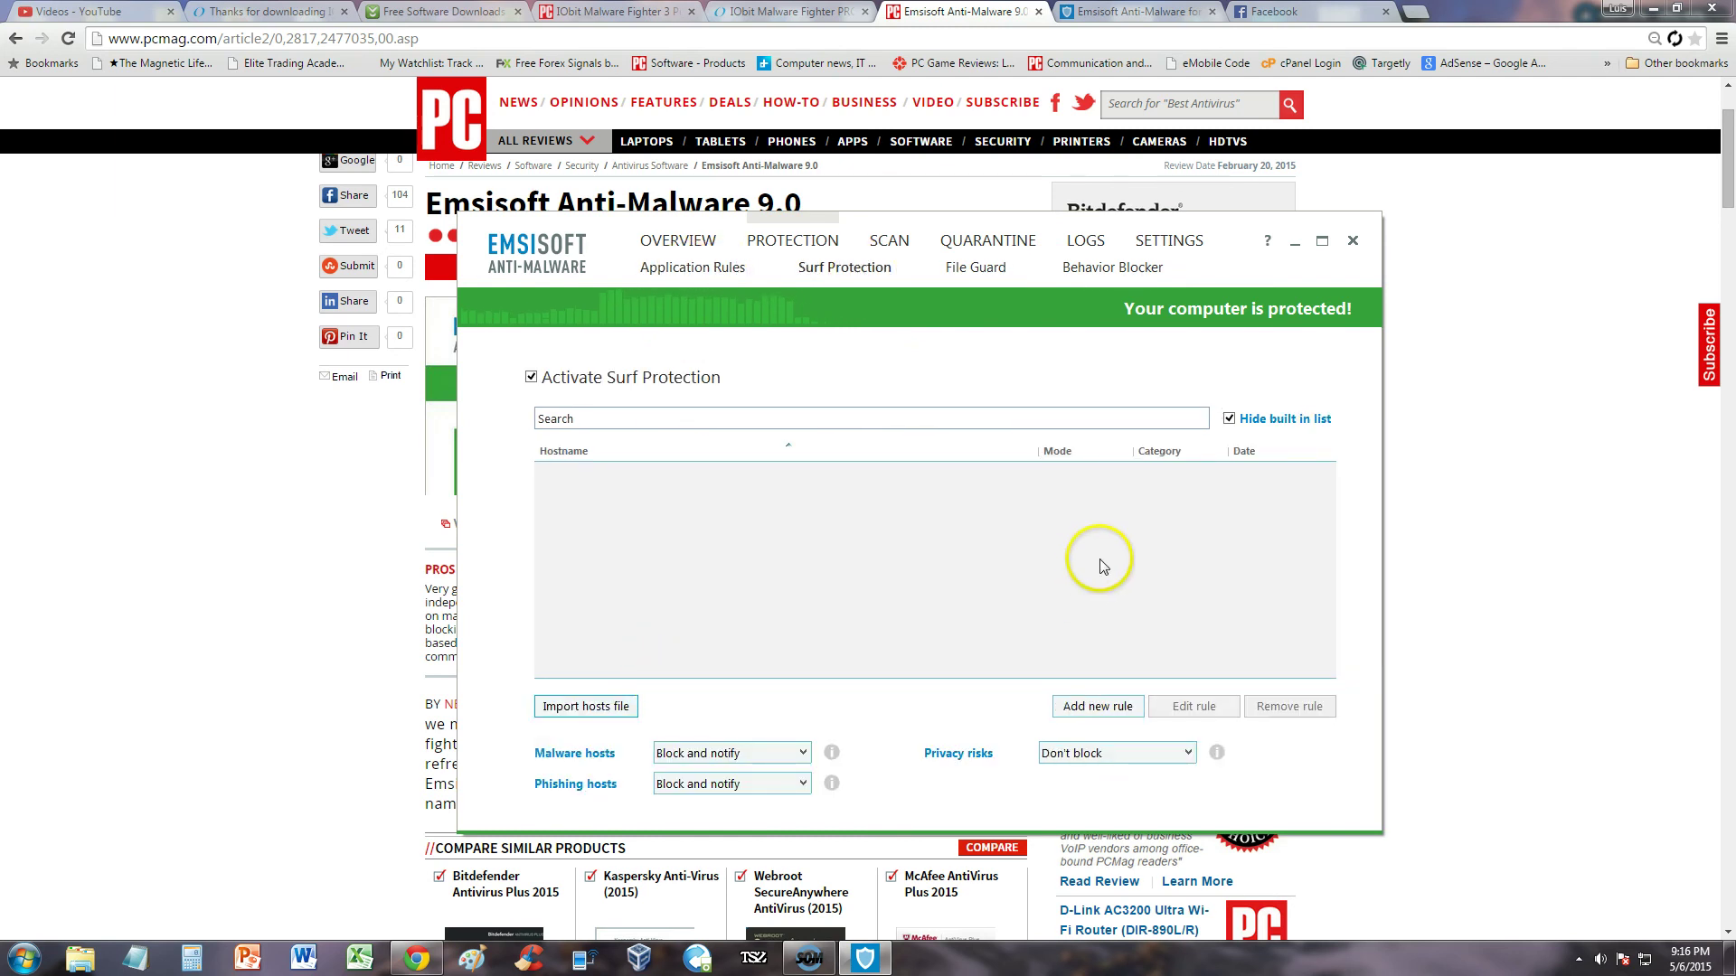
pyautogui.click(583, 706)
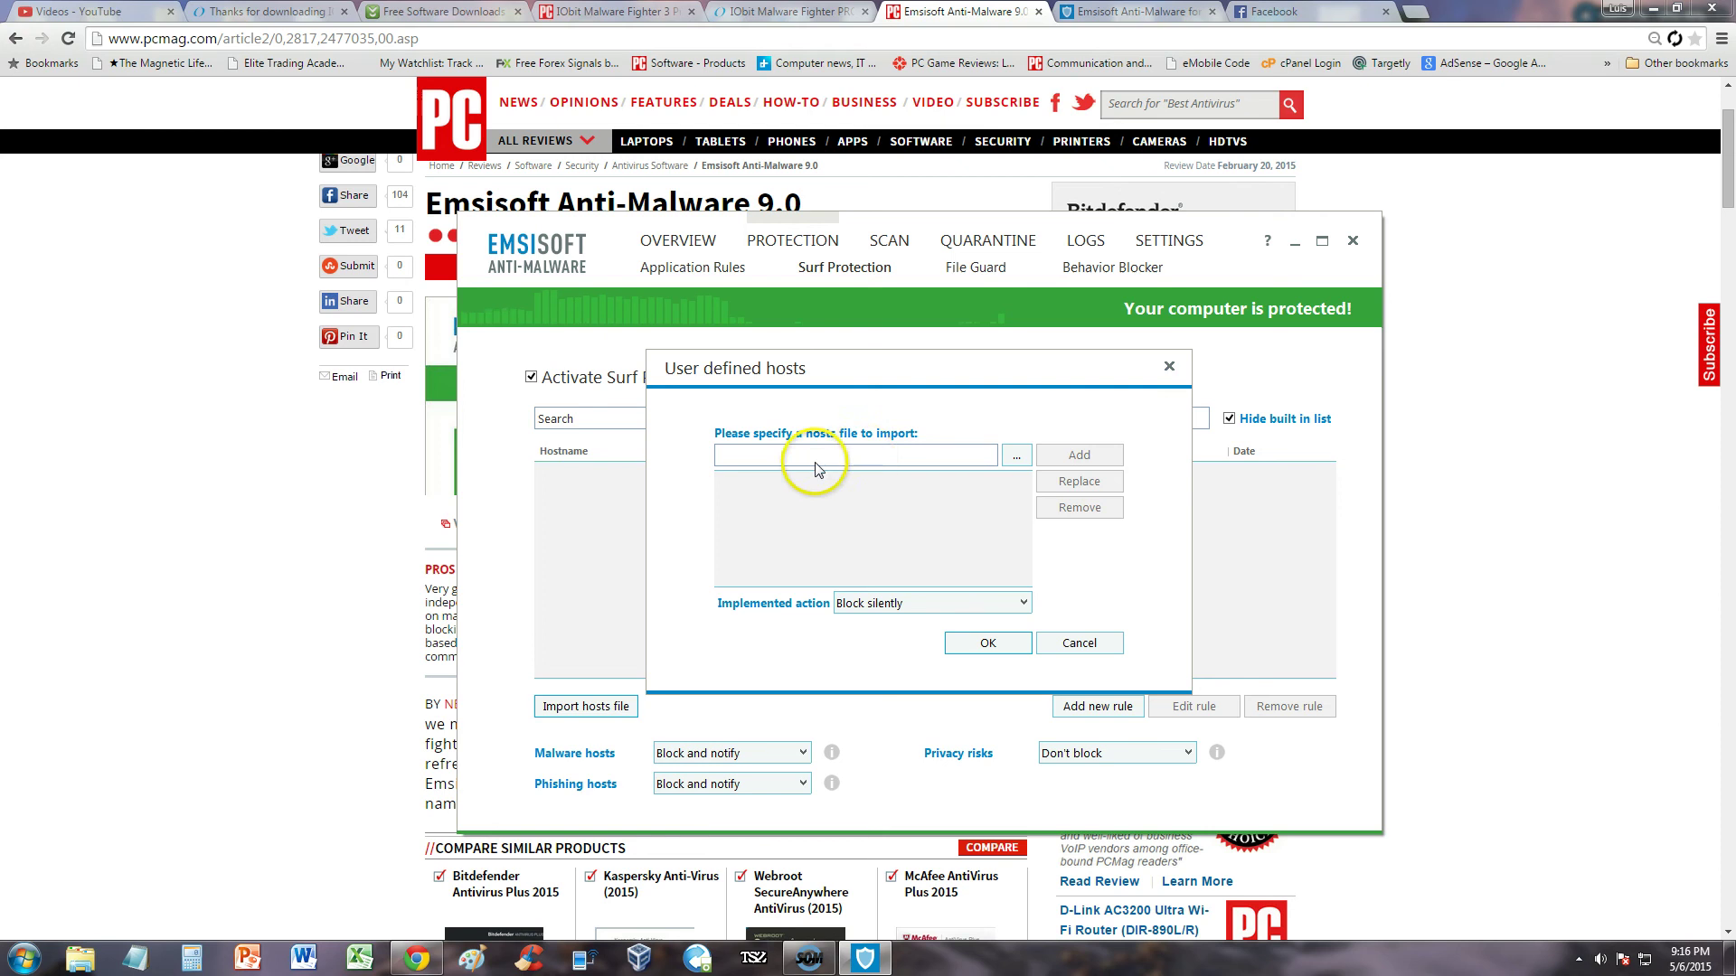
pyautogui.click(1169, 369)
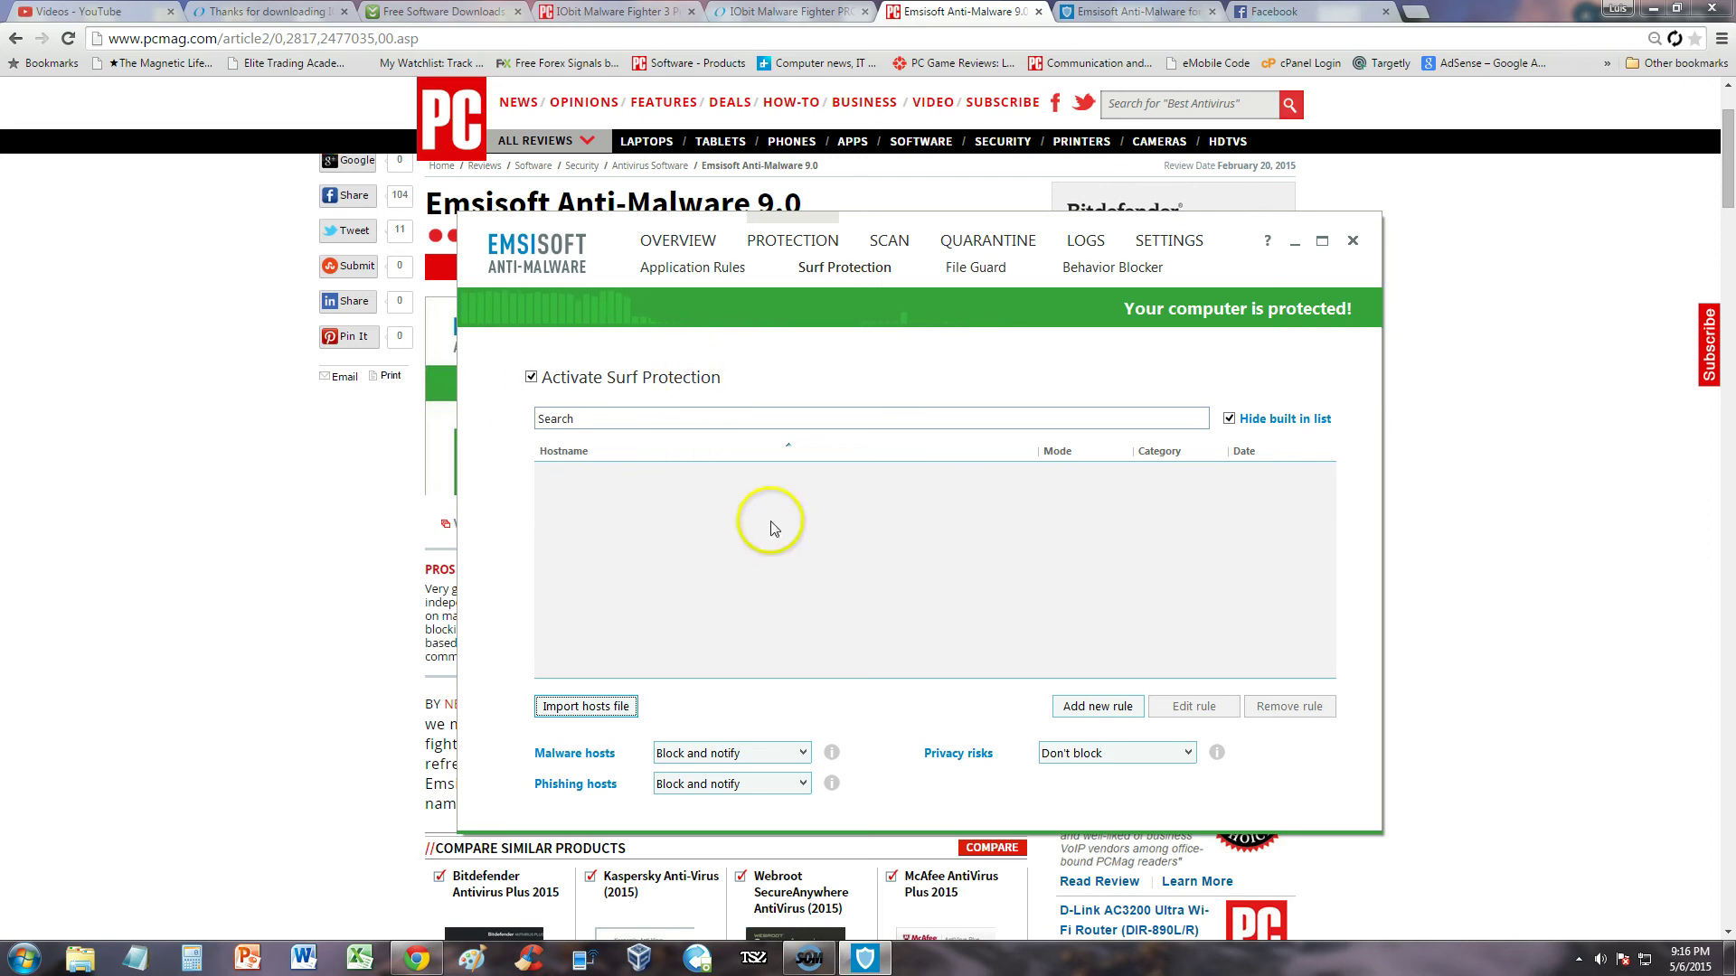
# Step: Toggle 'Activate Surf Protection' off and back on, leaving it active
pyautogui.click(533, 378)
pyautogui.click(532, 378)
pyautogui.click(532, 378)
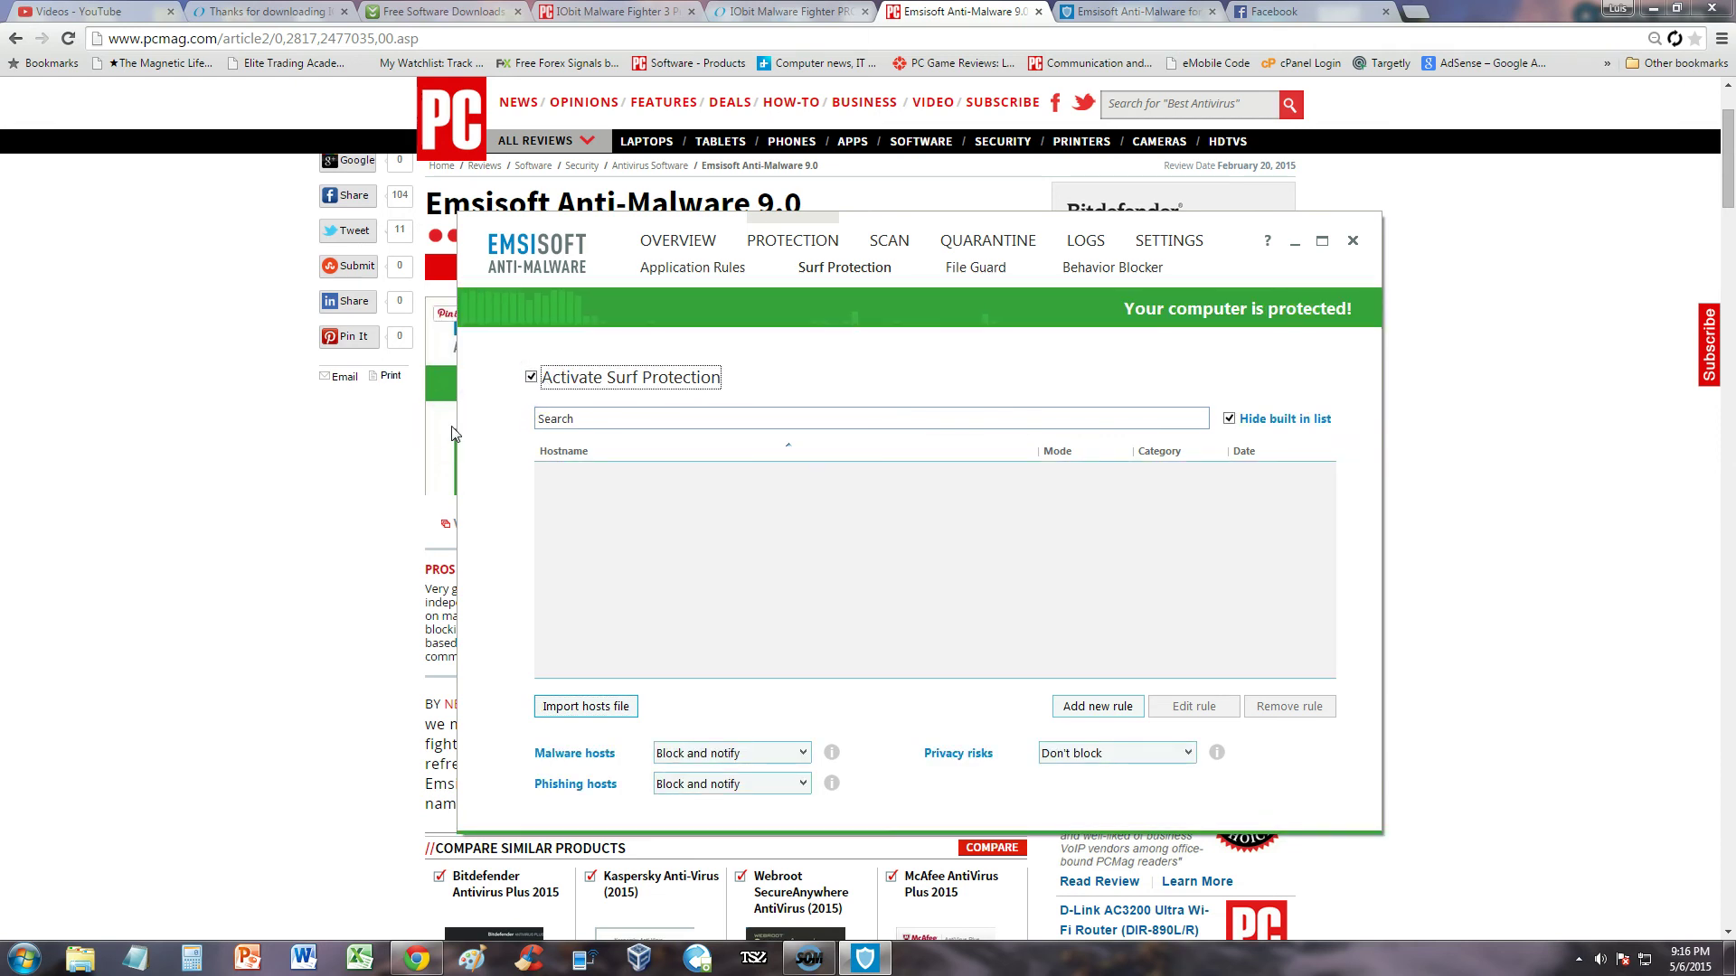
# Step: Raise the File Guard file scan level to Thorough
pyautogui.click(975, 267)
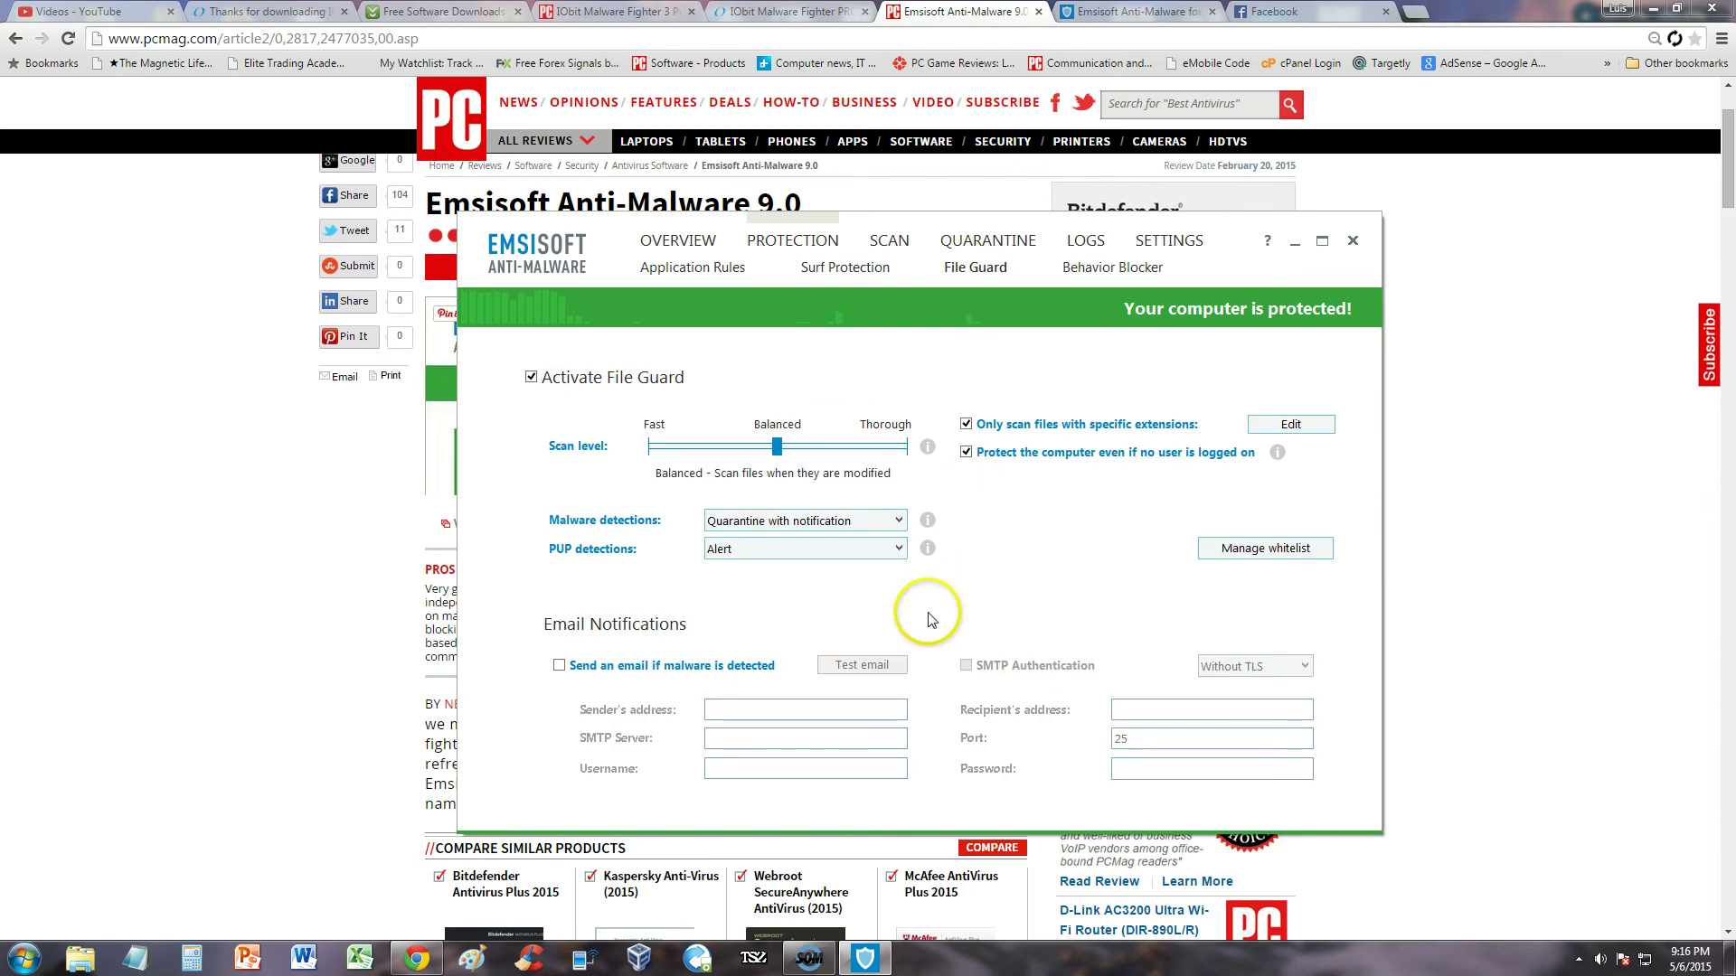
pyautogui.moveTo(776, 447)
pyautogui.mouseDown()
pyautogui.moveTo(659, 448)
pyautogui.moveTo(746, 453)
pyautogui.mouseUp()
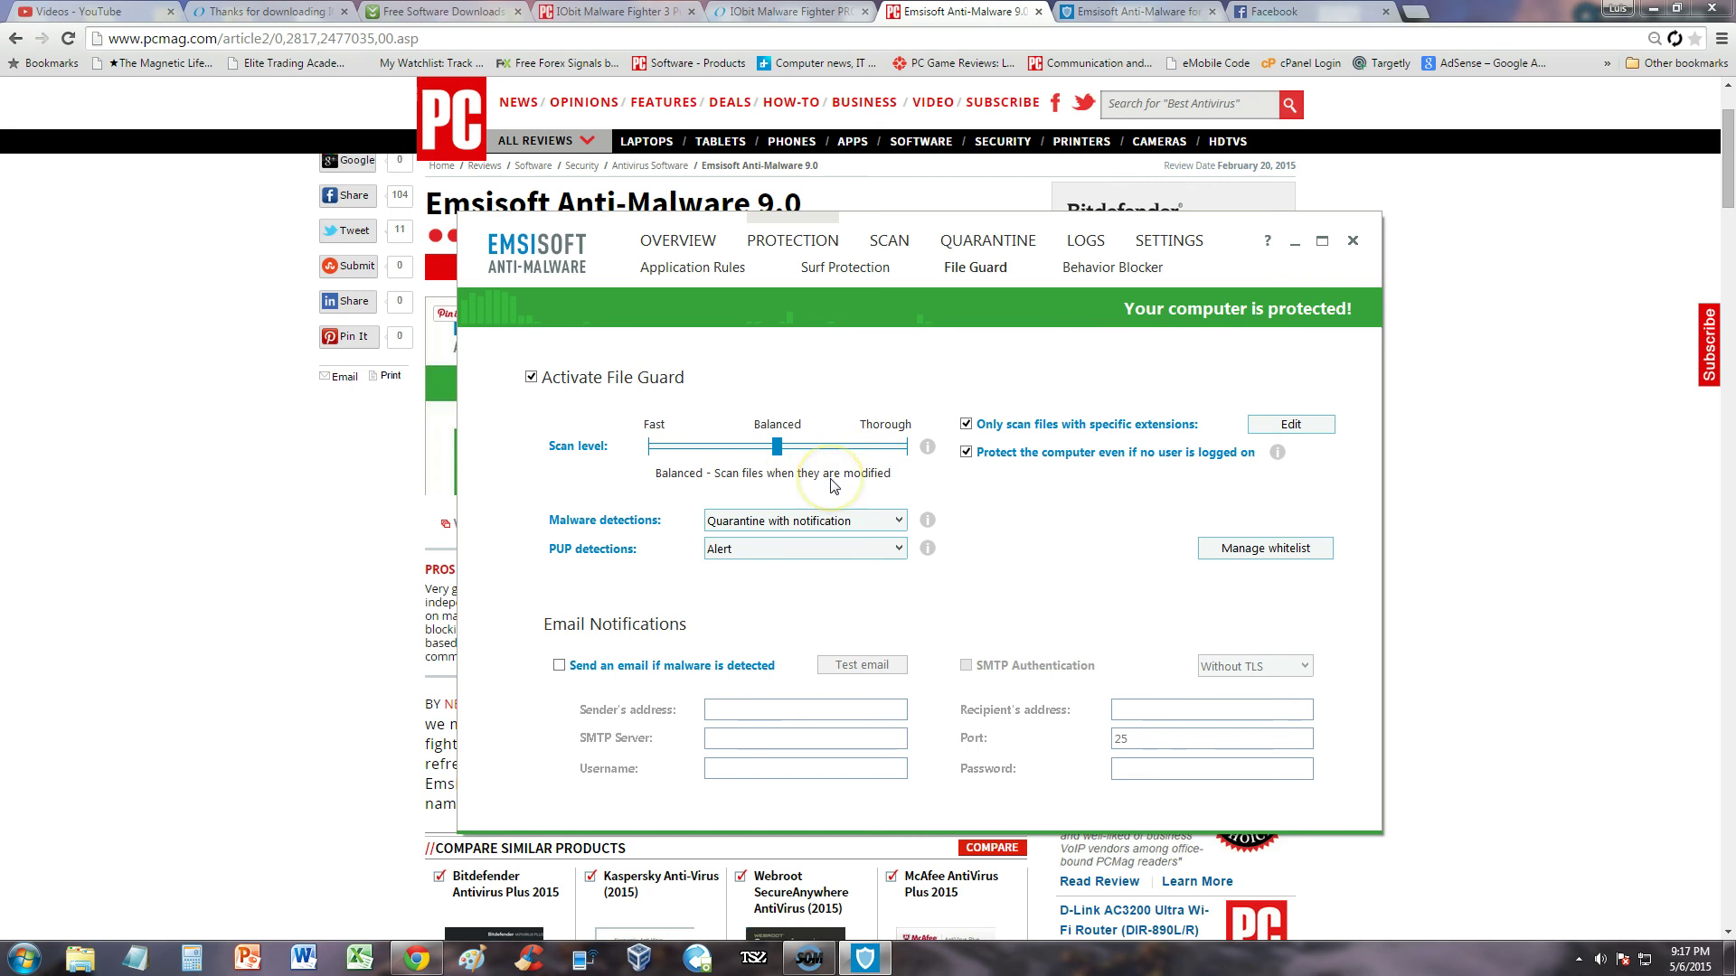
pyautogui.moveTo(776, 447); pyautogui.dragTo(907, 447)
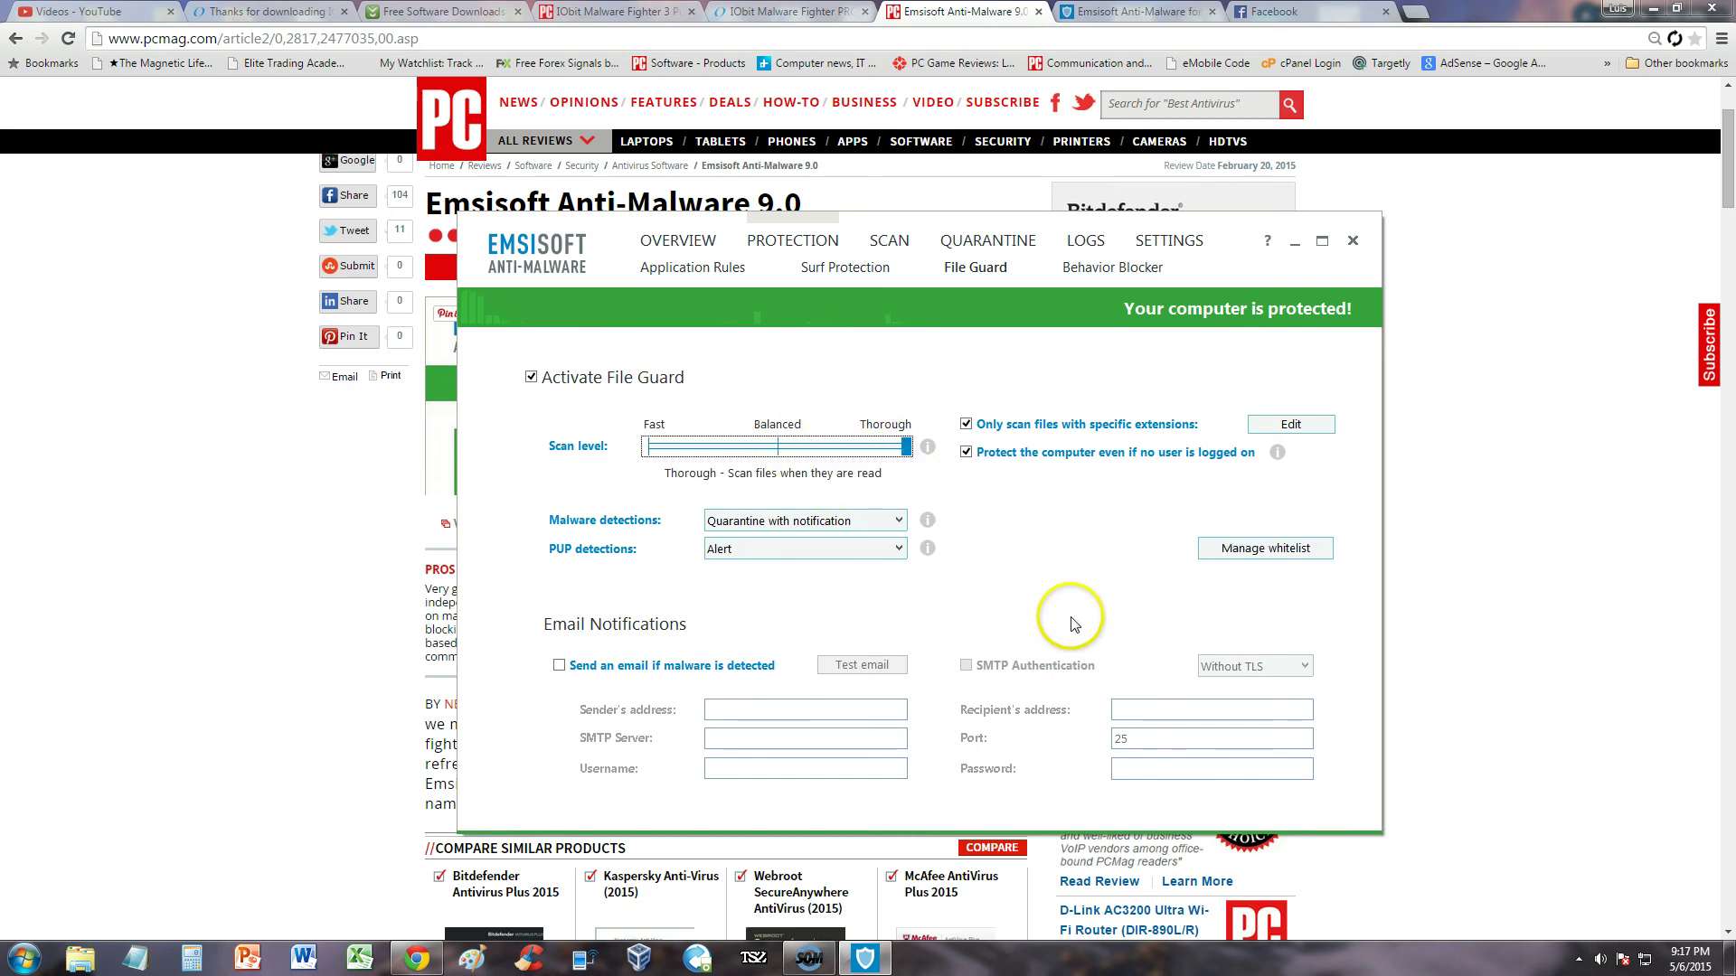
# Step: Set PUP detections to 'Quarantine with notification' and enable email alerts when malware is detected
pyautogui.click(758, 522)
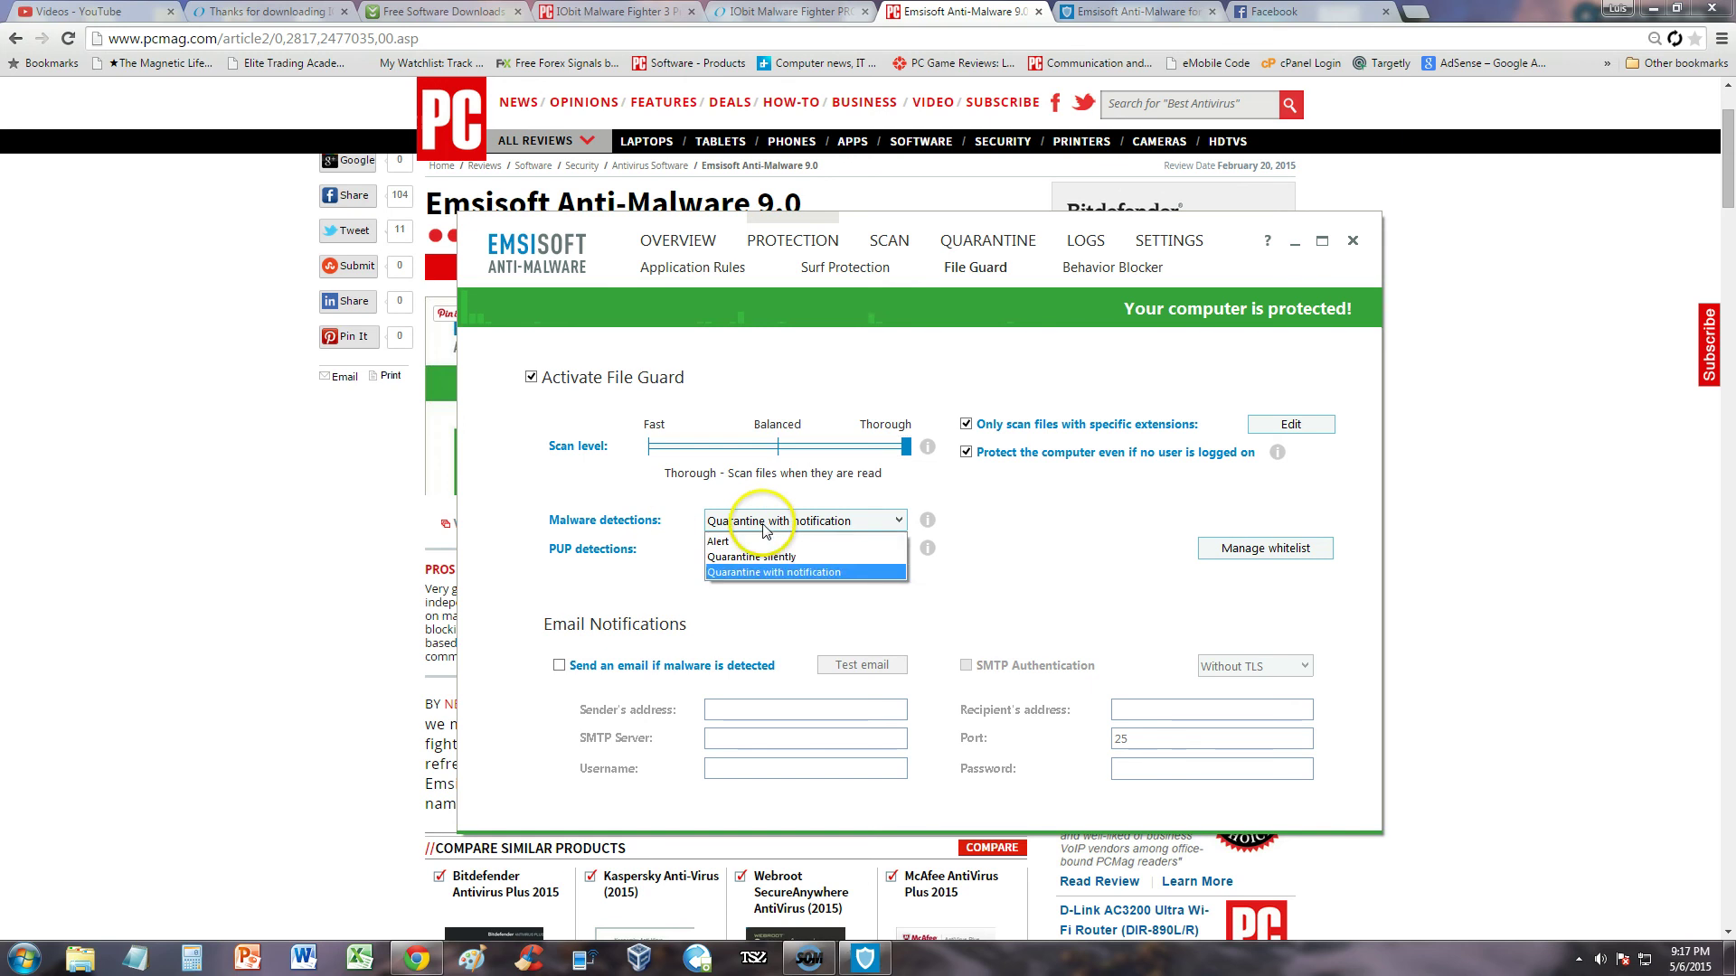
pyautogui.click(1117, 581)
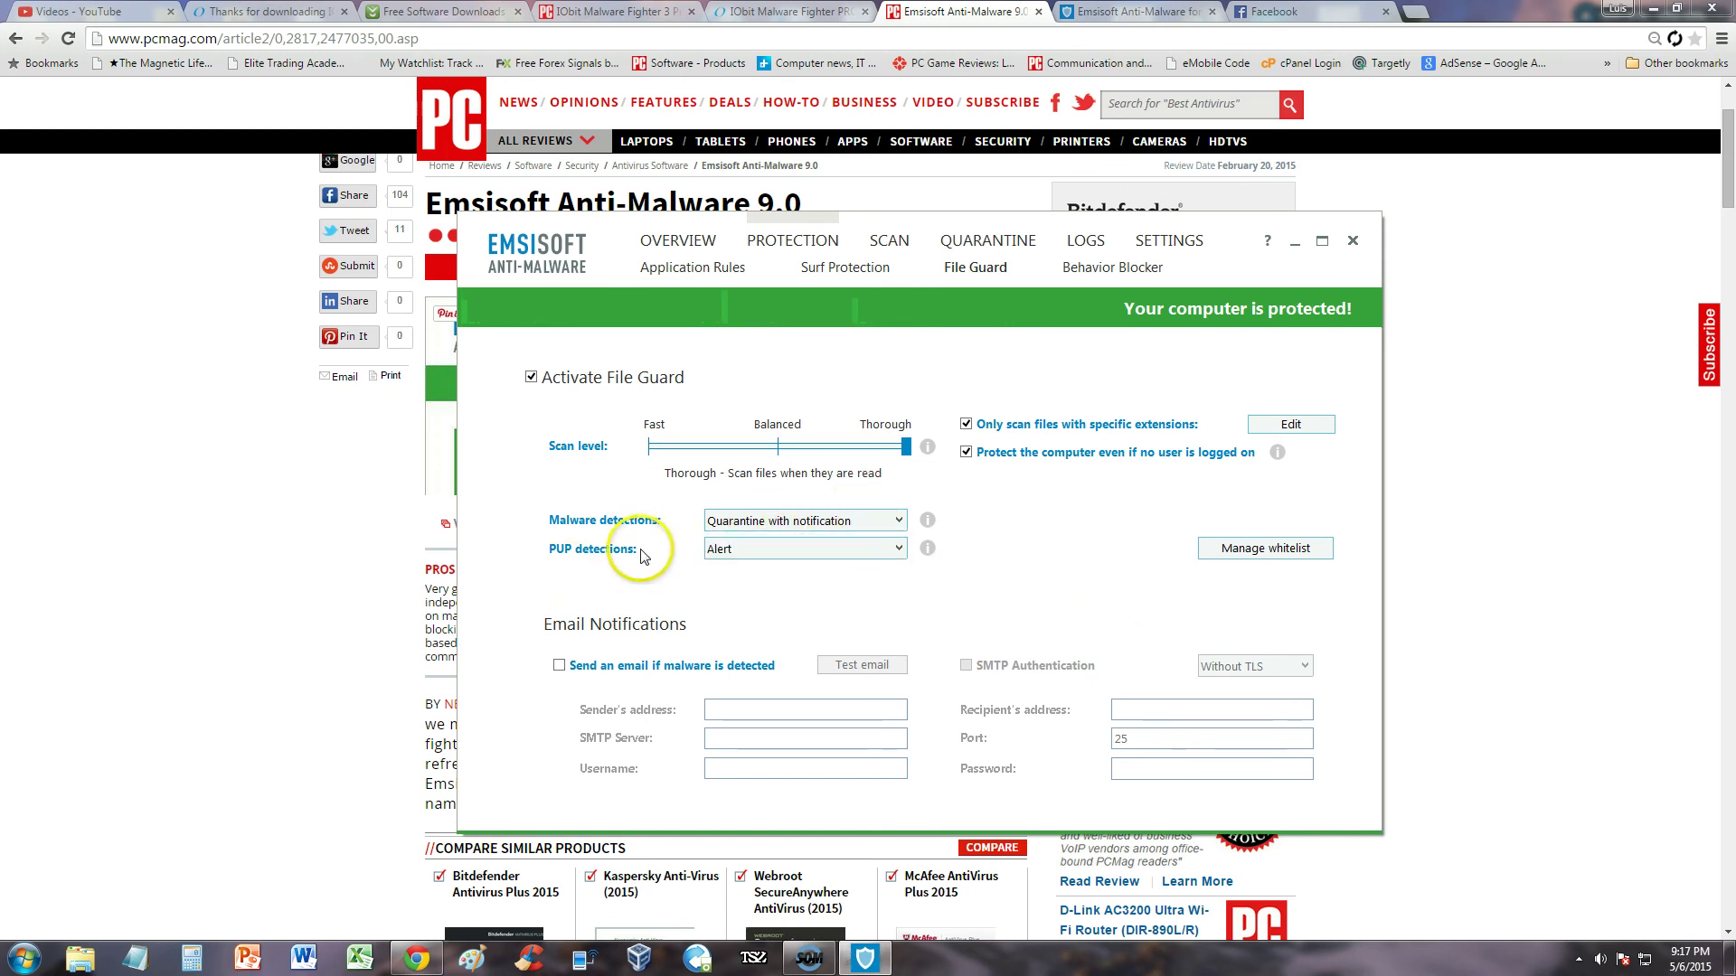
pyautogui.click(759, 549)
pyautogui.click(1017, 579)
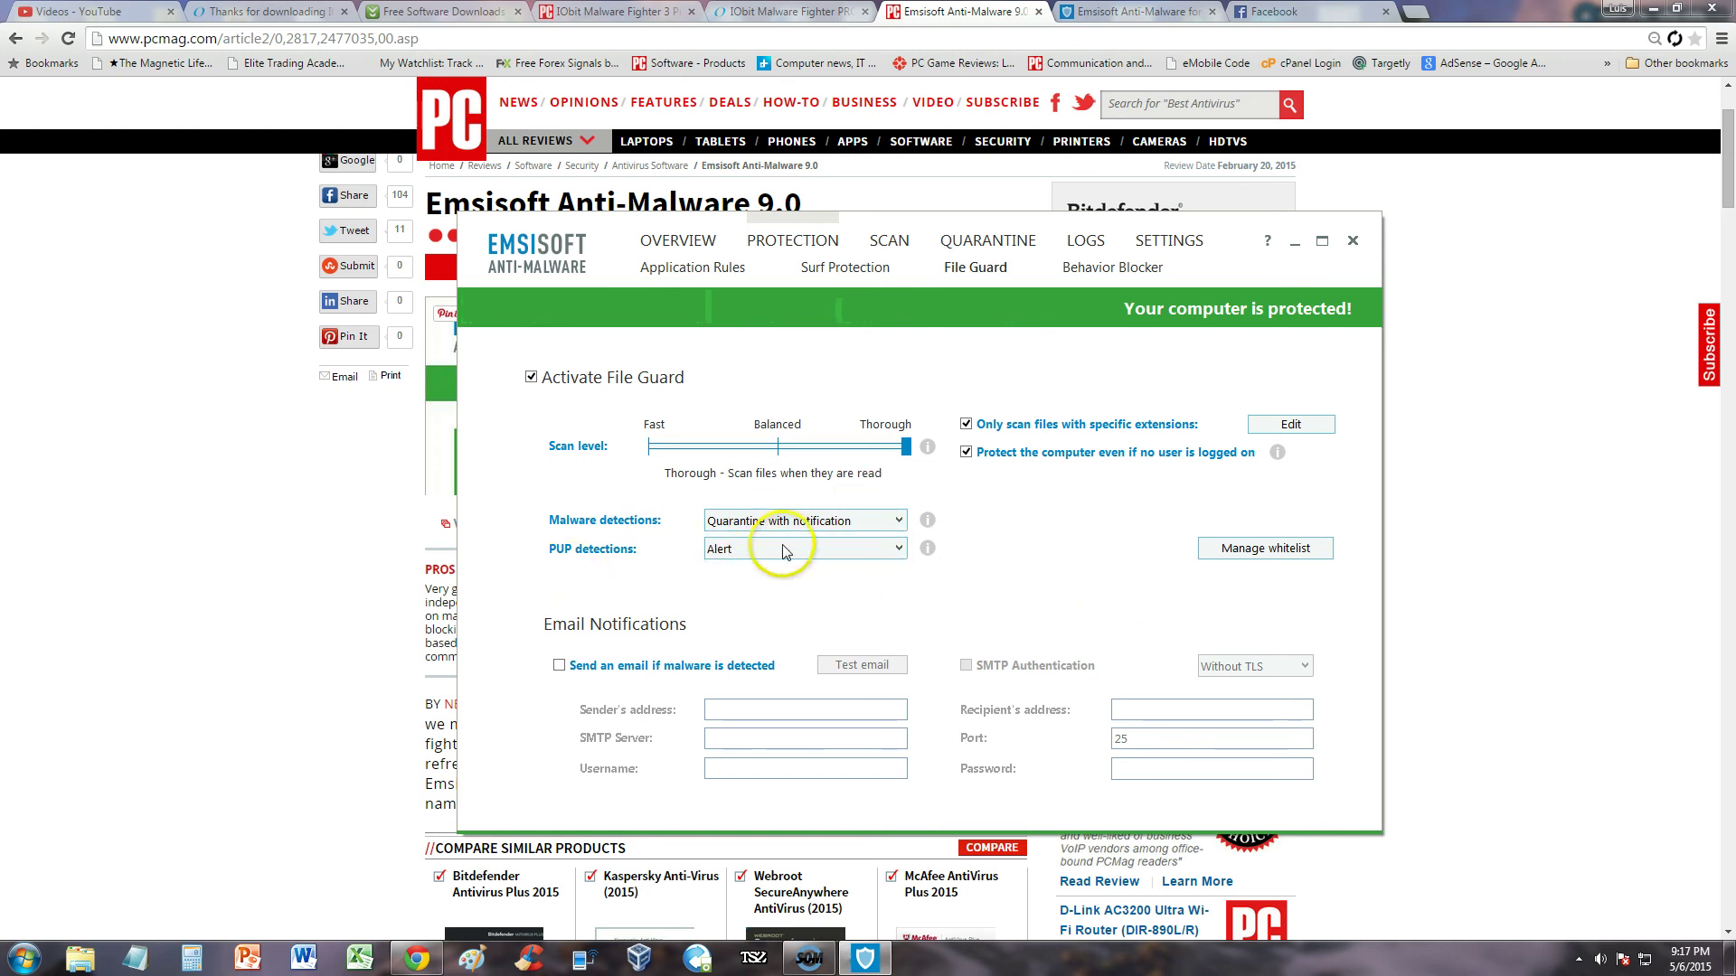
pyautogui.click(716, 550)
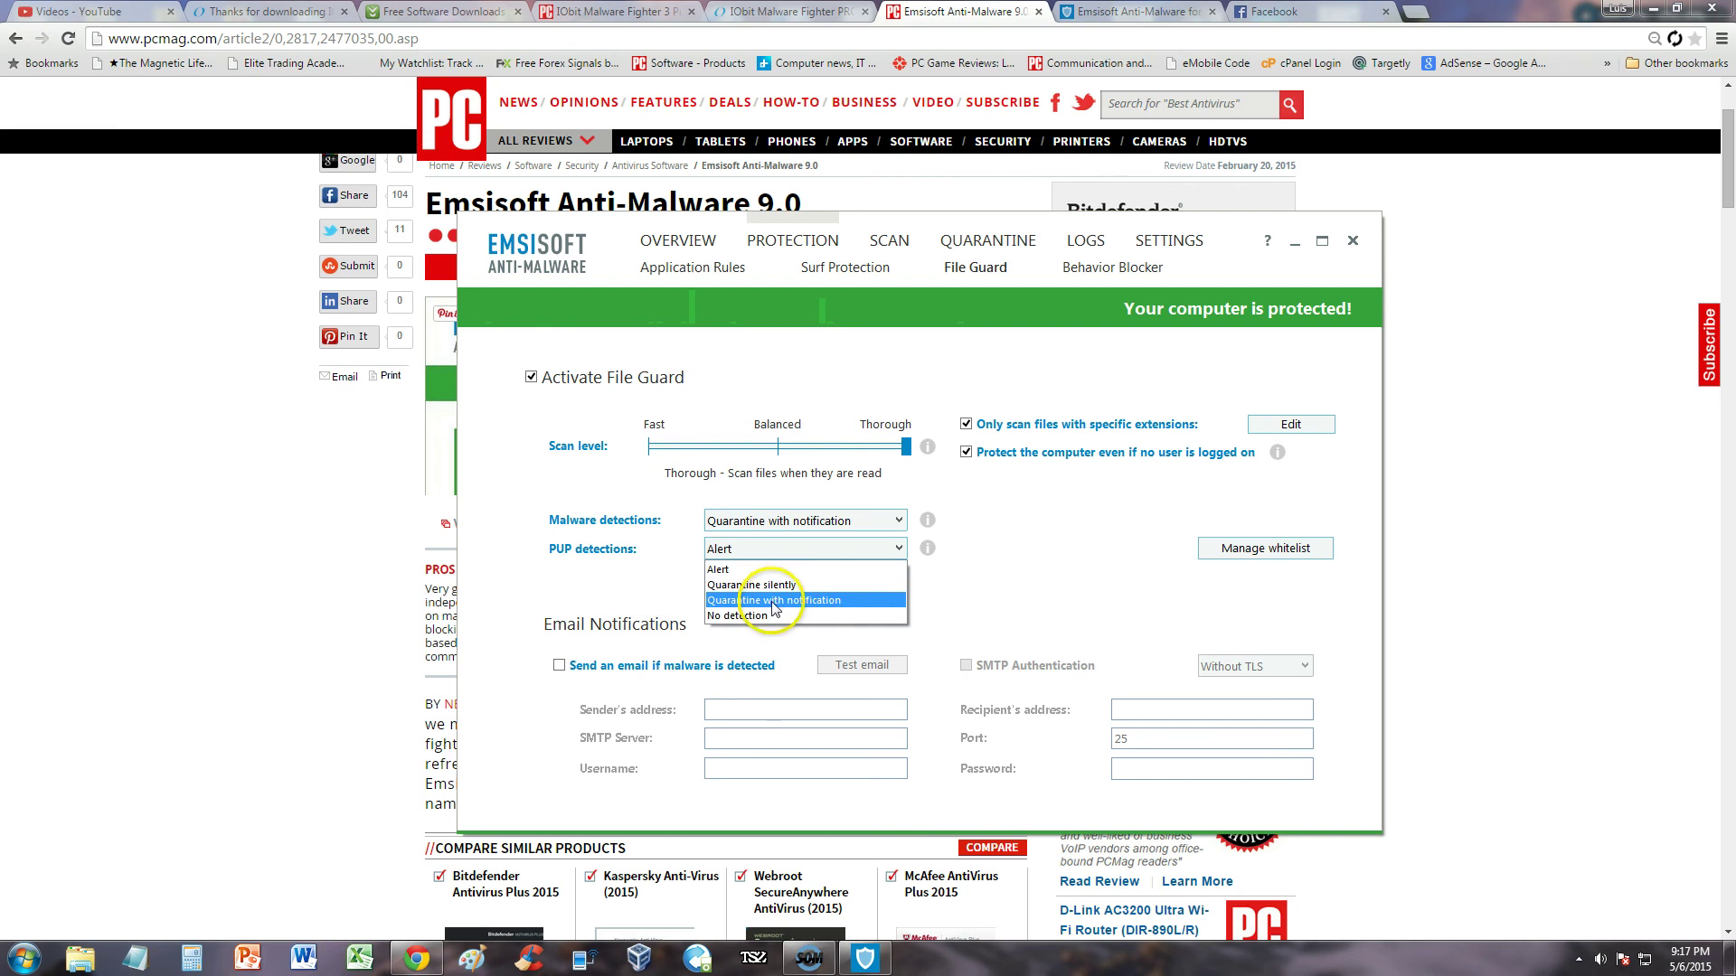
pyautogui.click(811, 601)
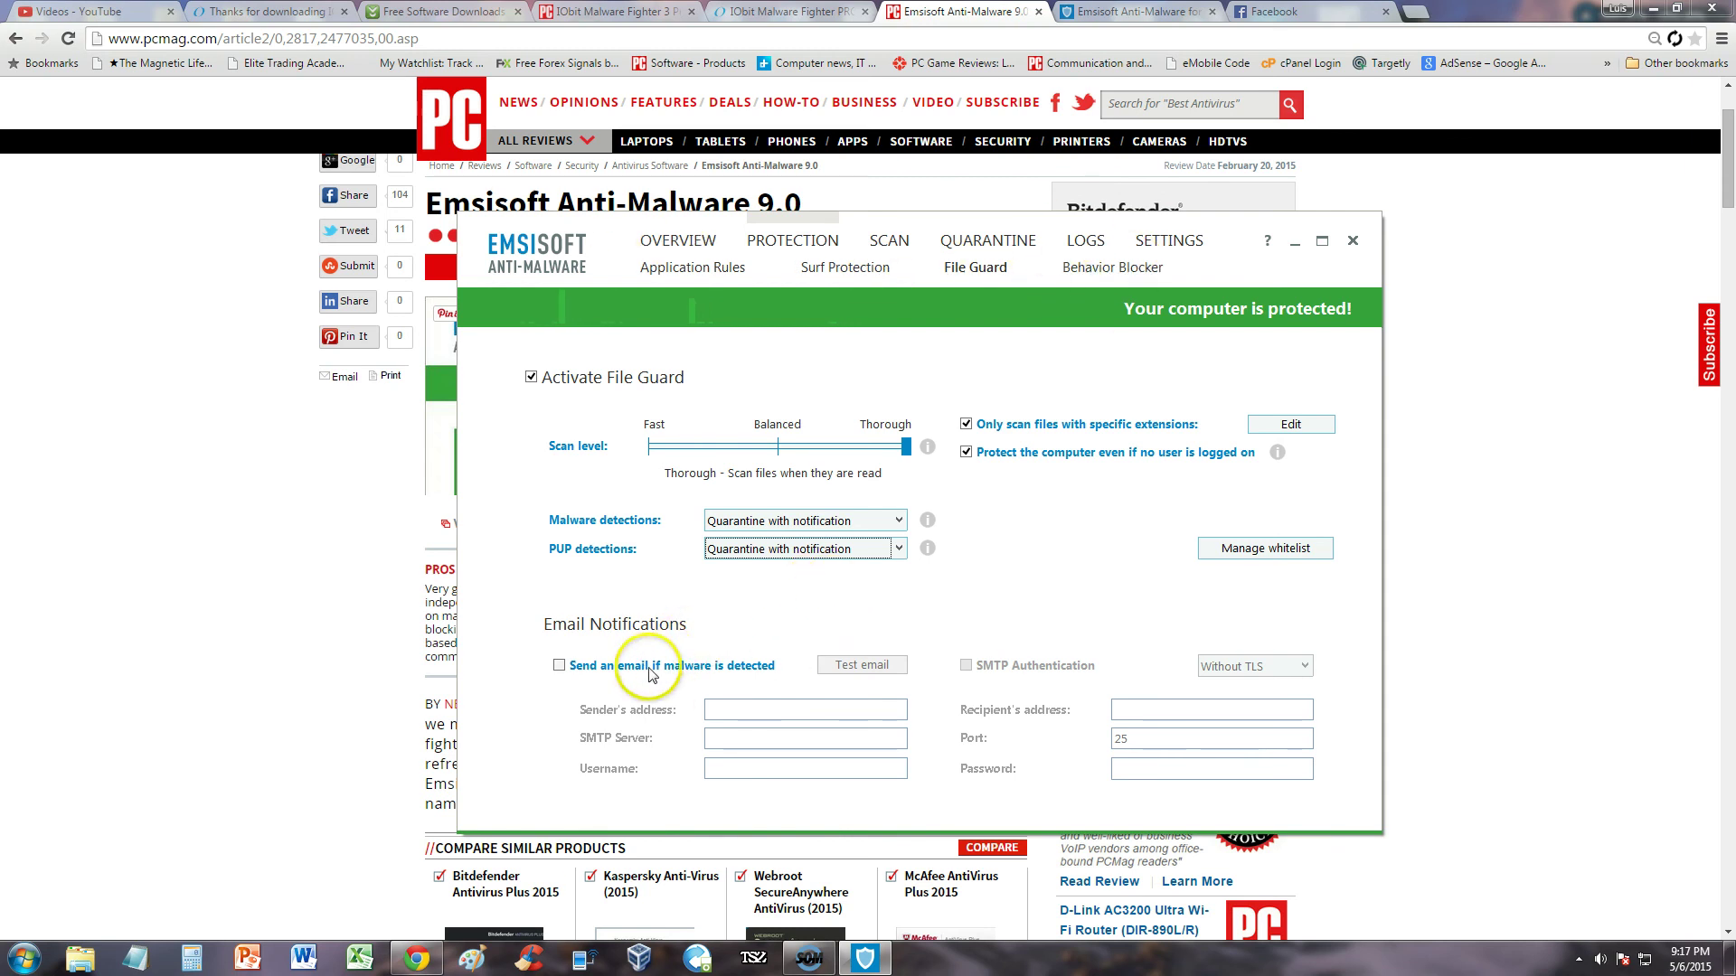
pyautogui.click(559, 667)
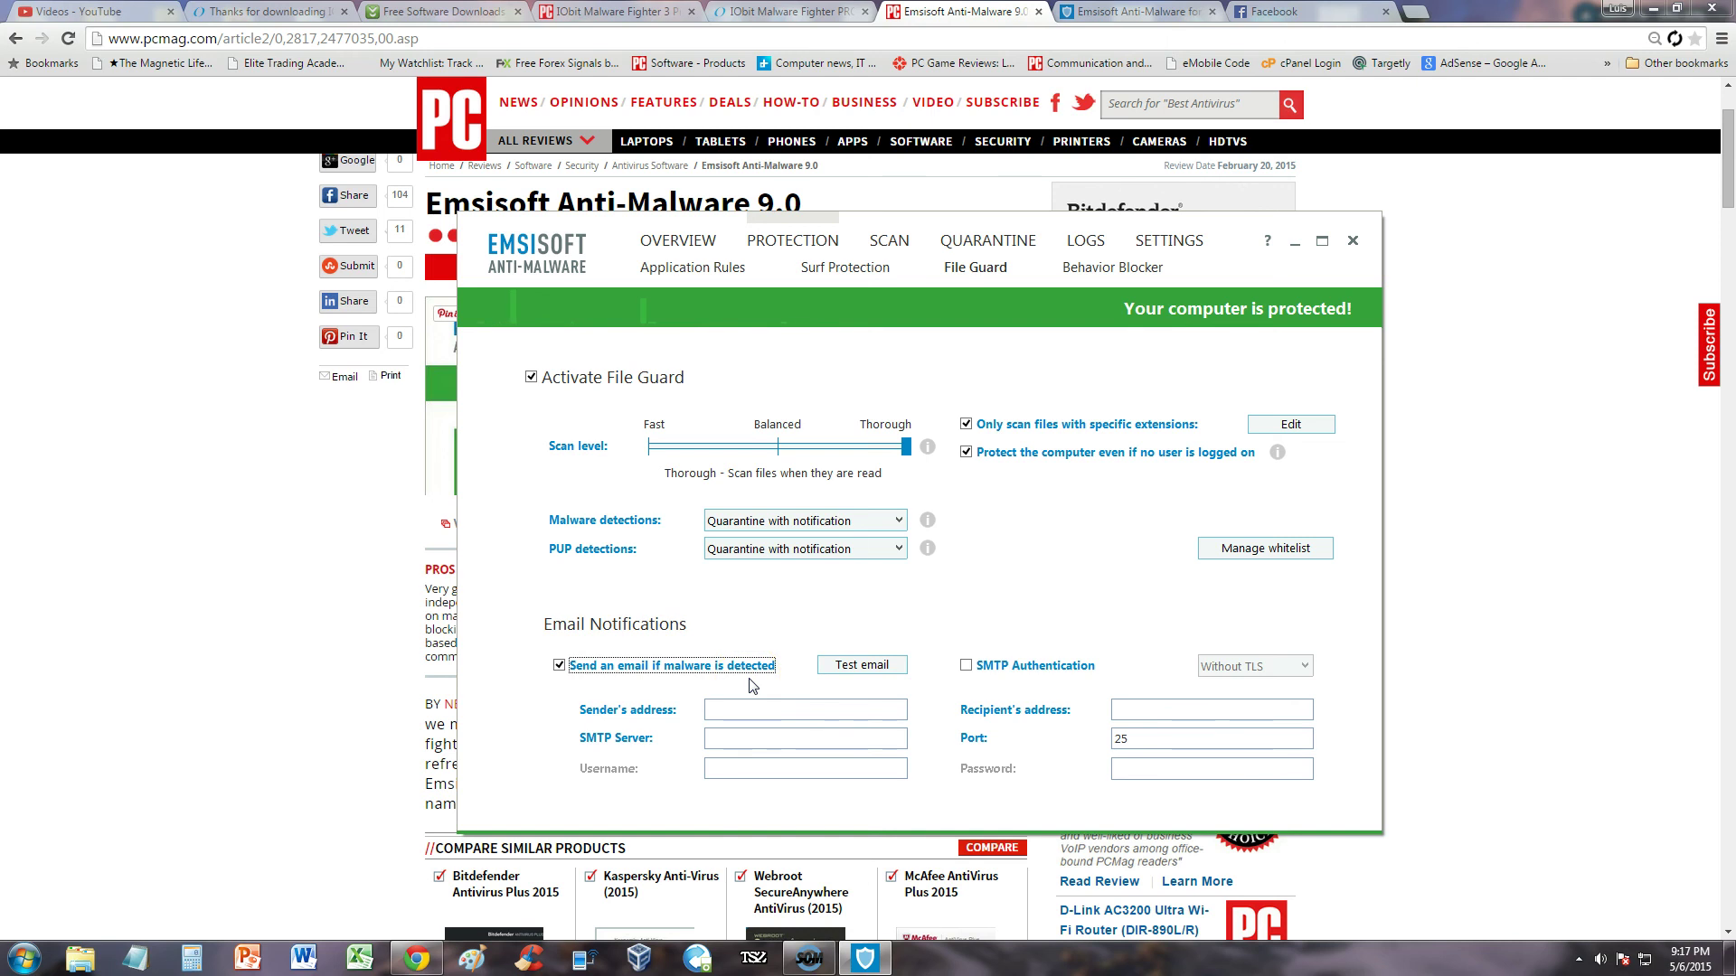
pyautogui.click(846, 670)
# Step: Check 'Activate paranoid mode' on the Behavior Blocker settings page
pyautogui.click(1099, 271)
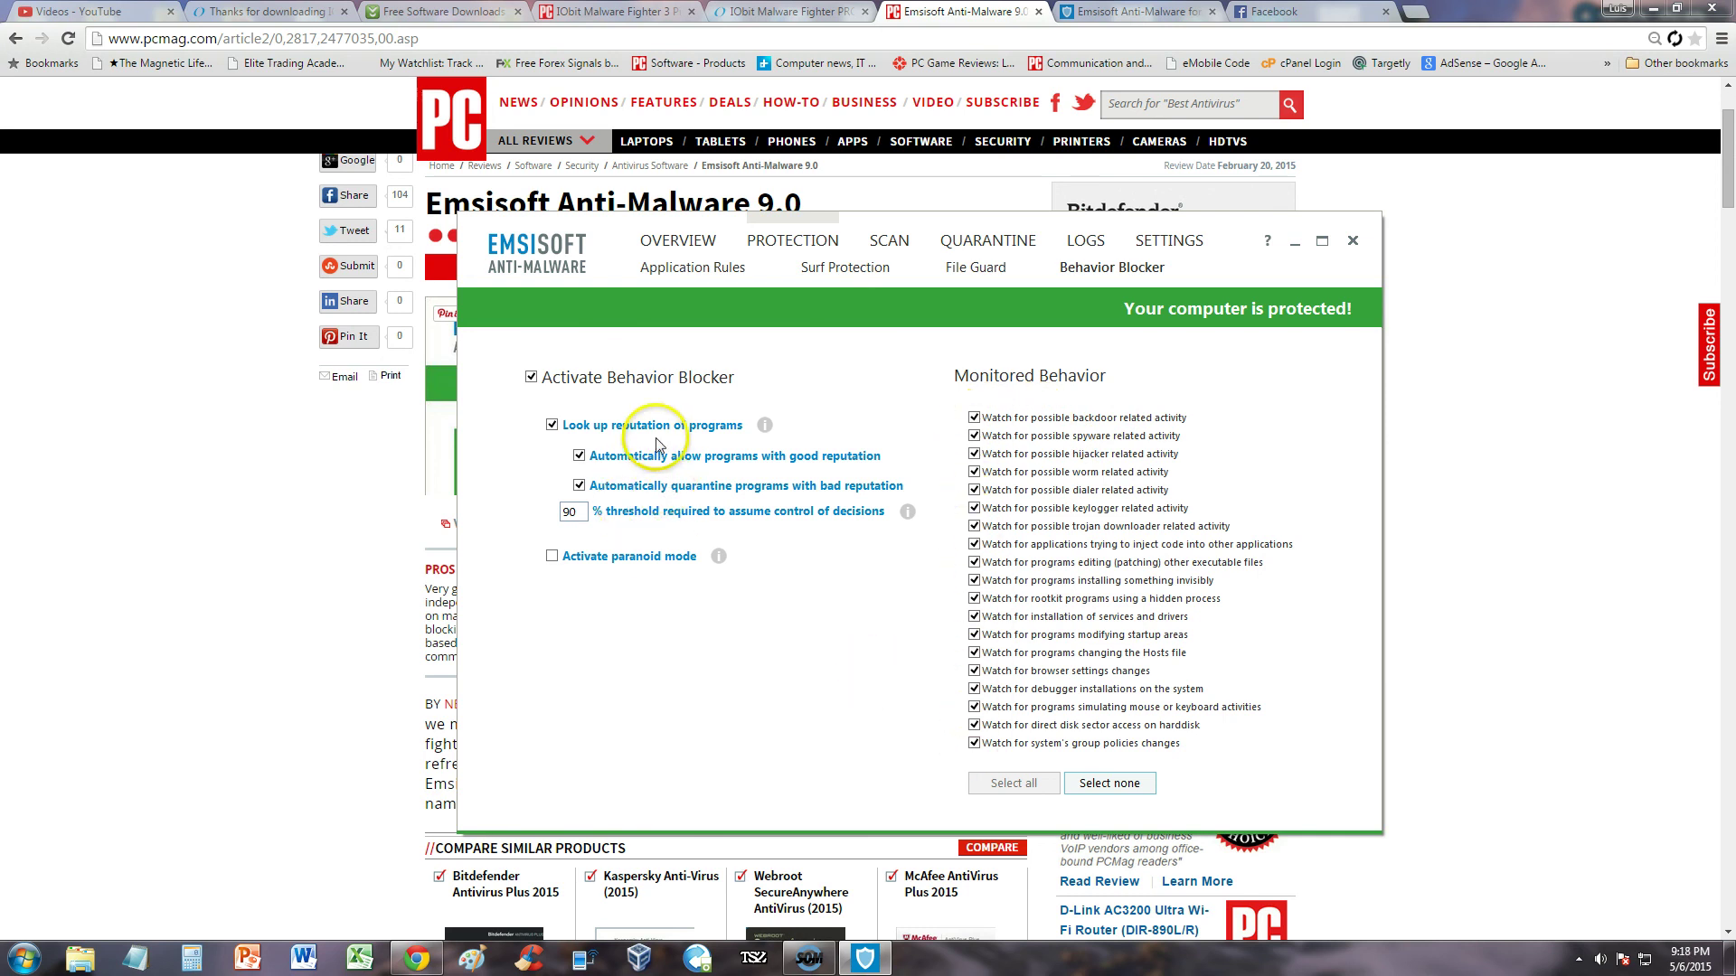
pyautogui.click(567, 558)
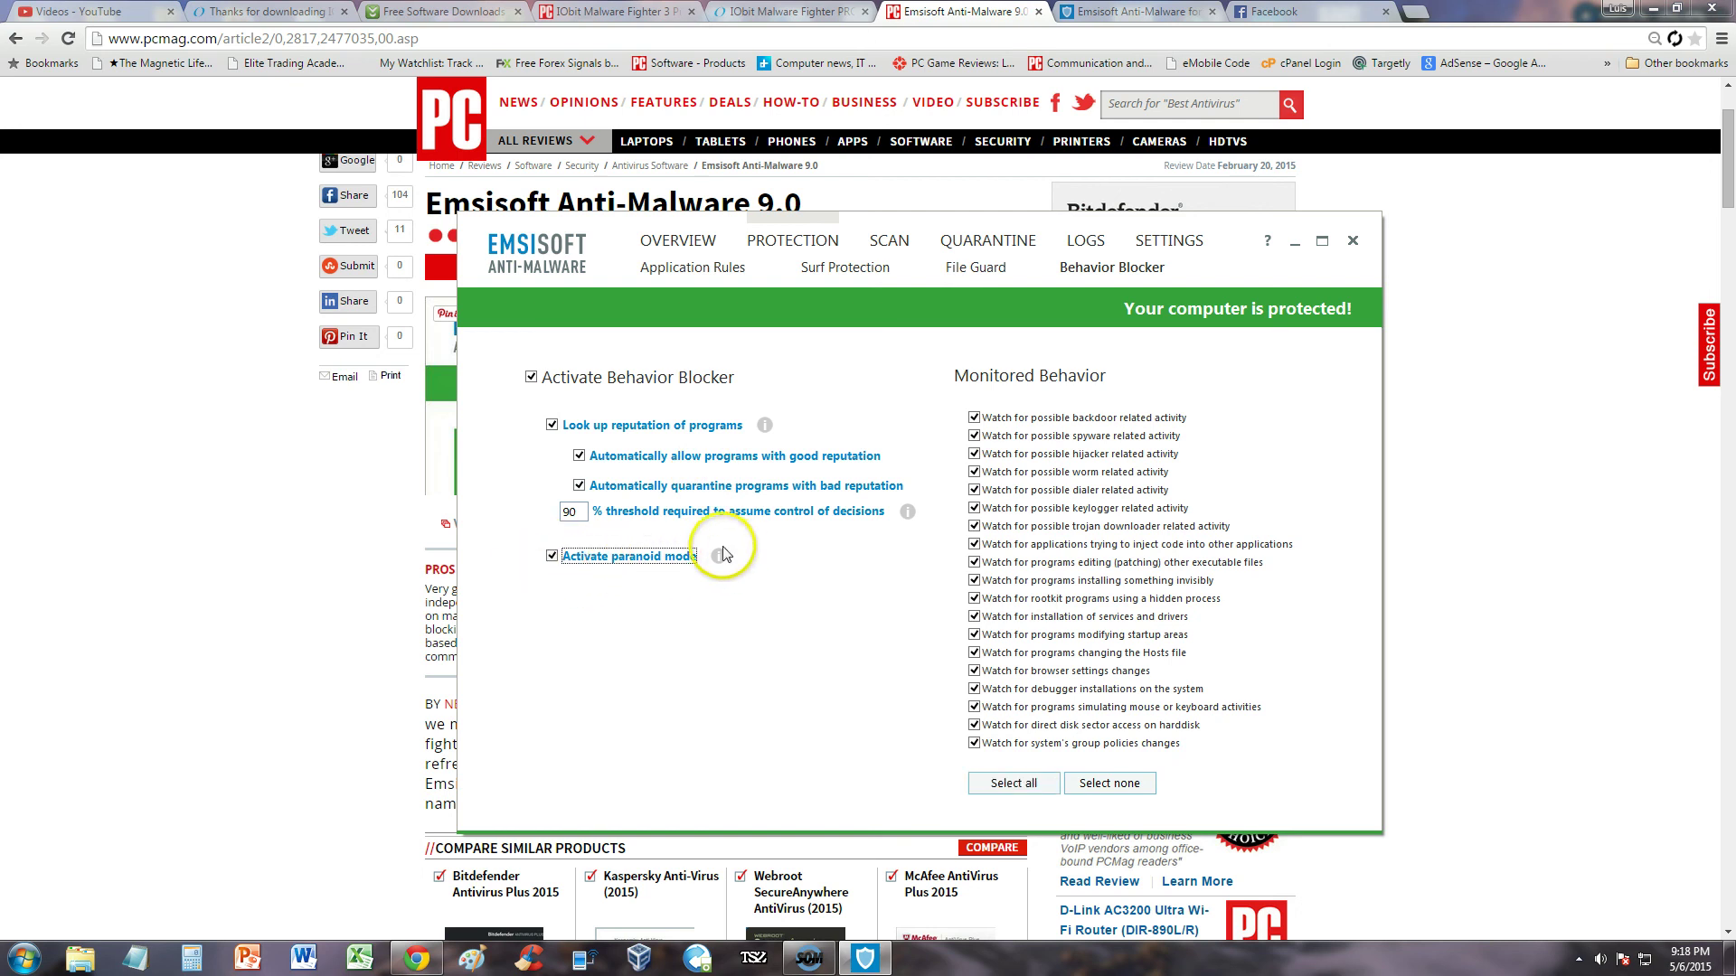
pyautogui.moveTo(716, 558)
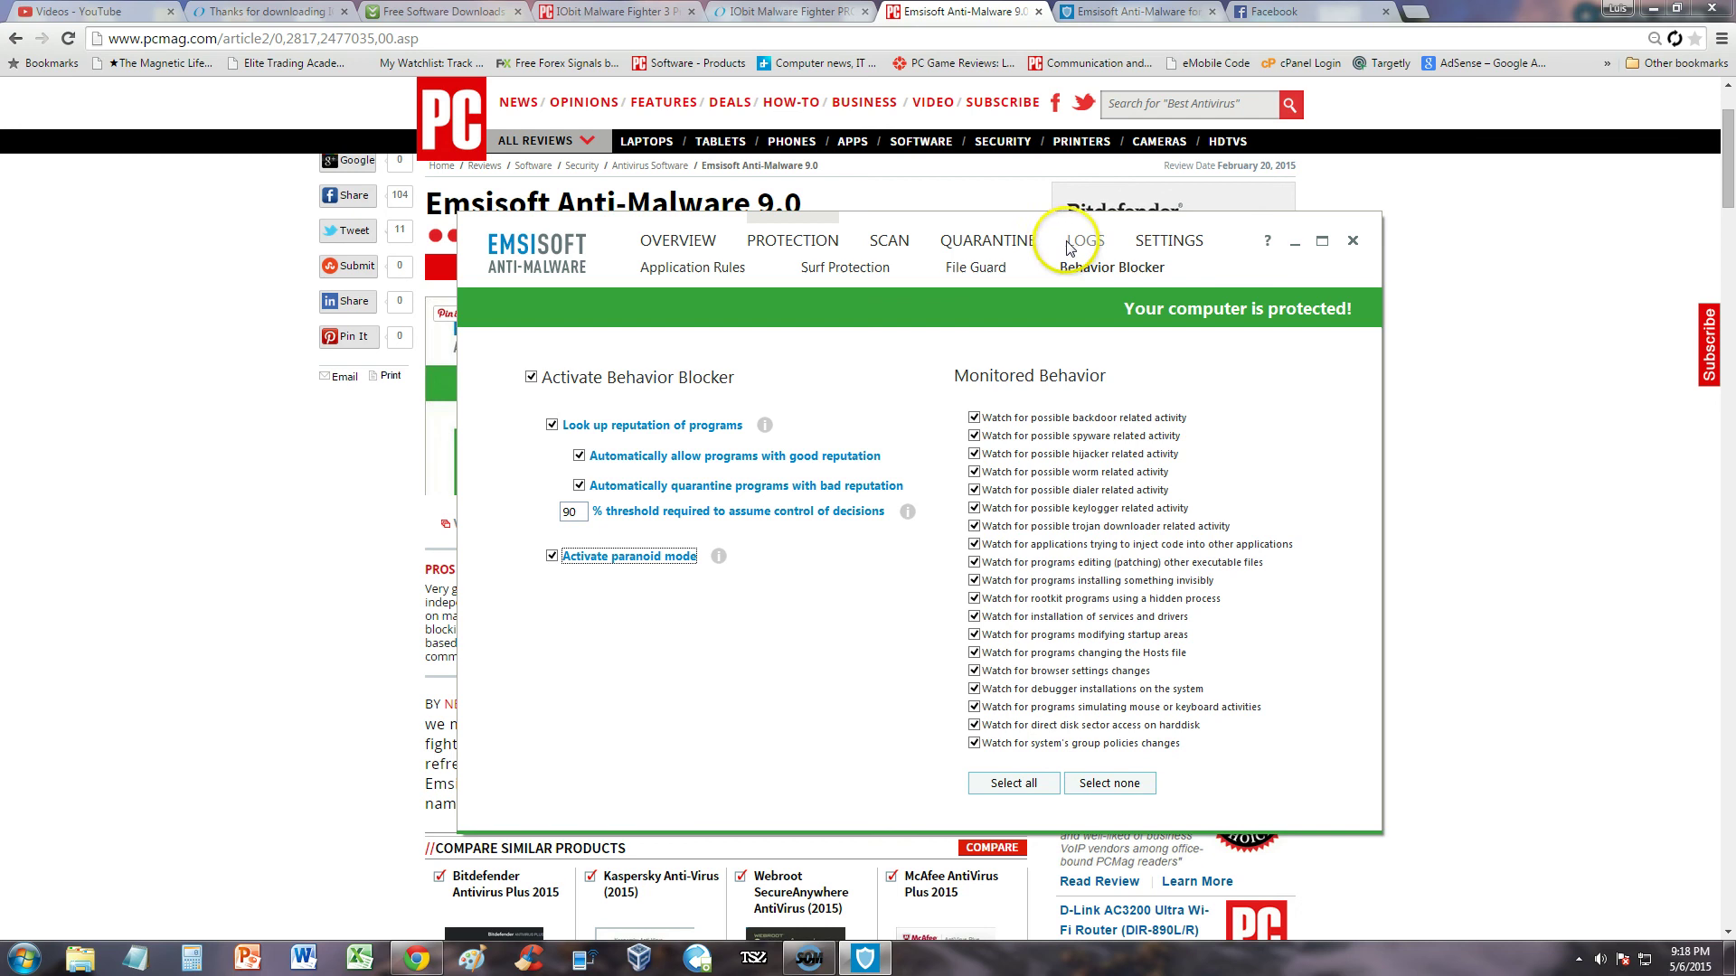
# Step: Look over Surf Protection's application rules, open and cancel a new rule, then return to the 16-item scan results
pyautogui.click(845, 267)
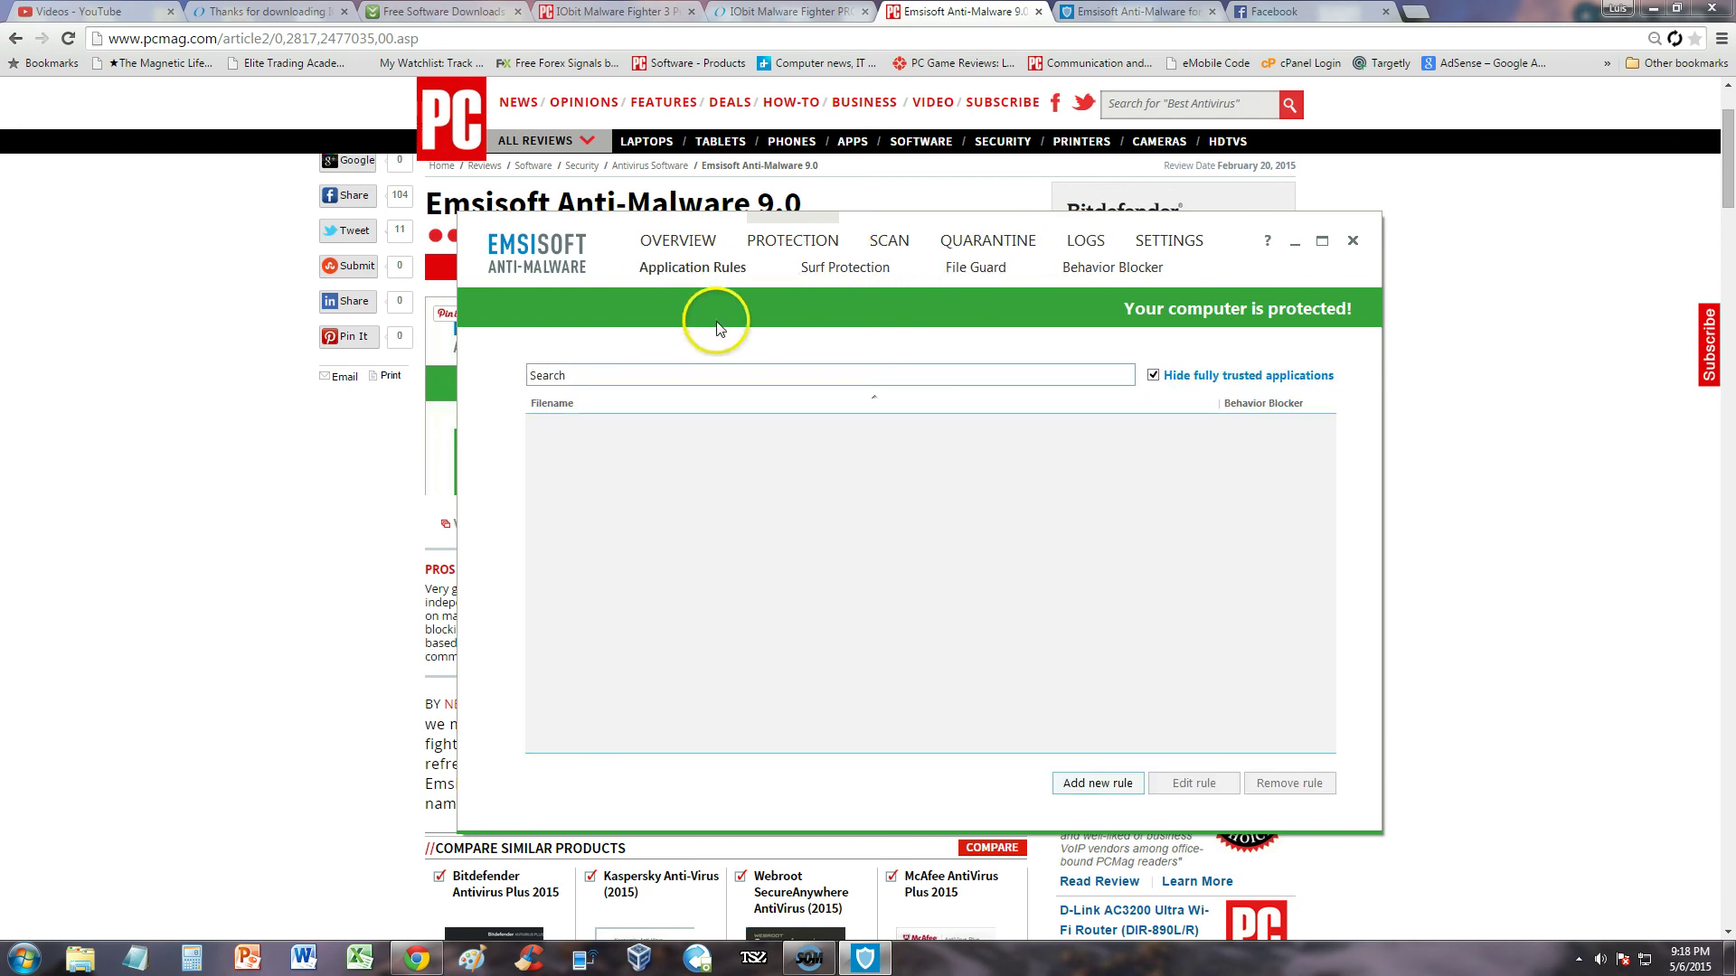
pyautogui.click(767, 376)
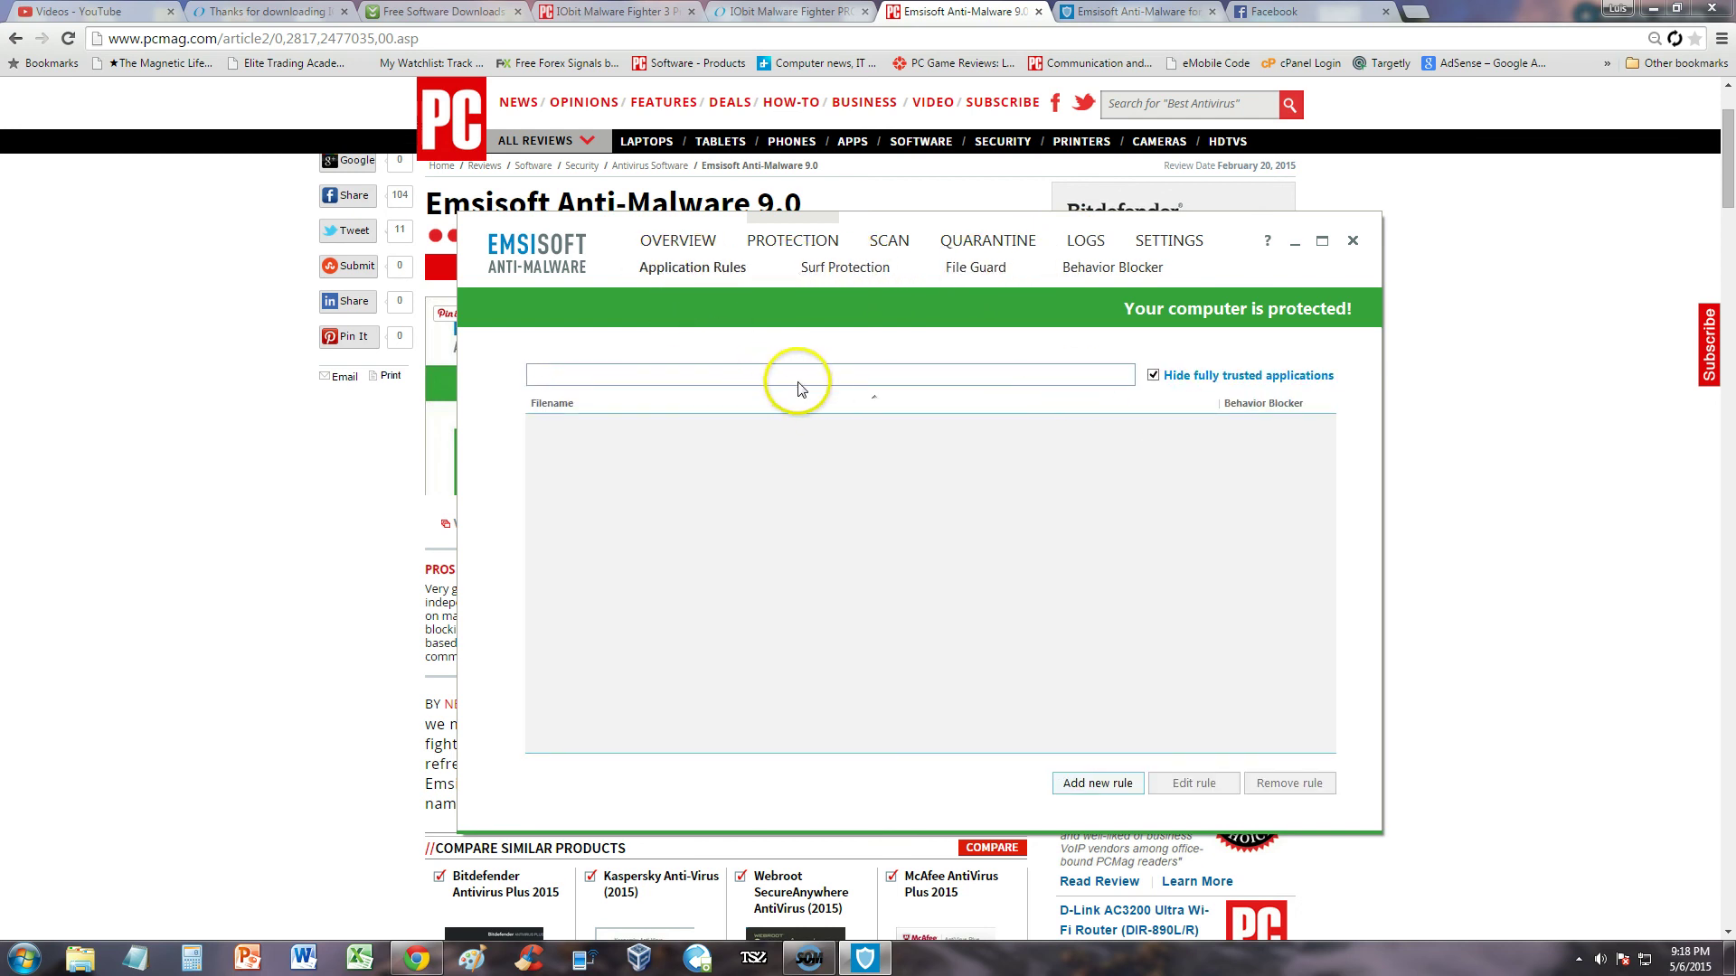
pyautogui.click(1125, 783)
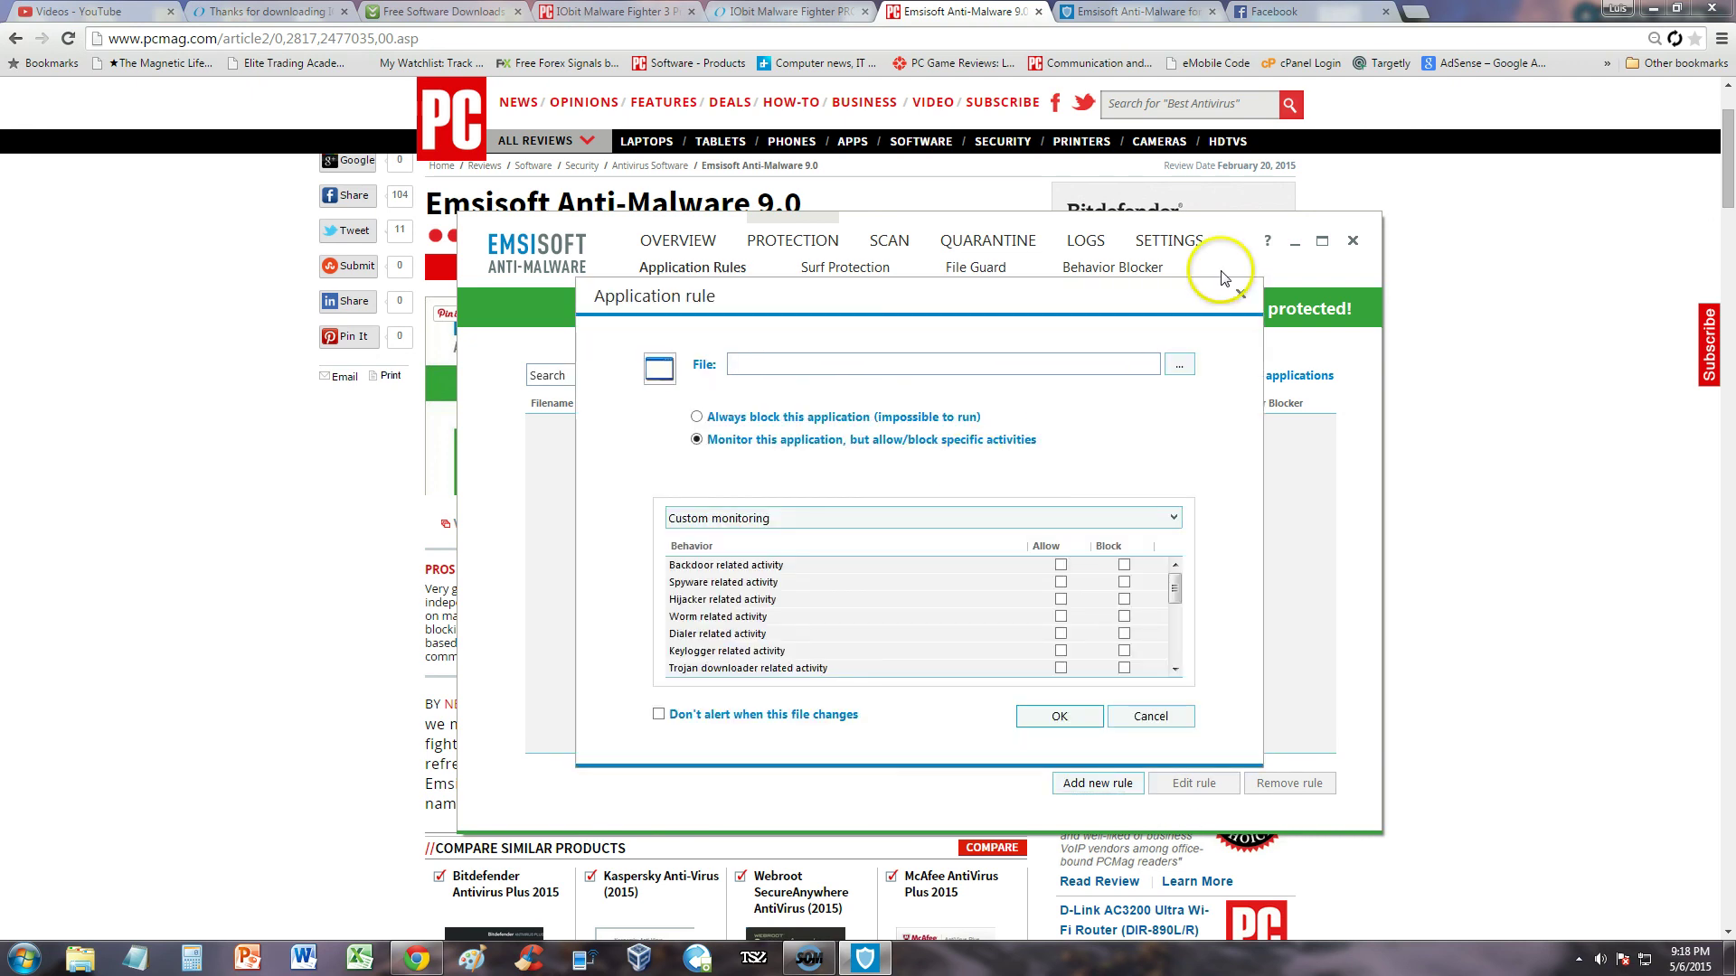
pyautogui.click(1242, 296)
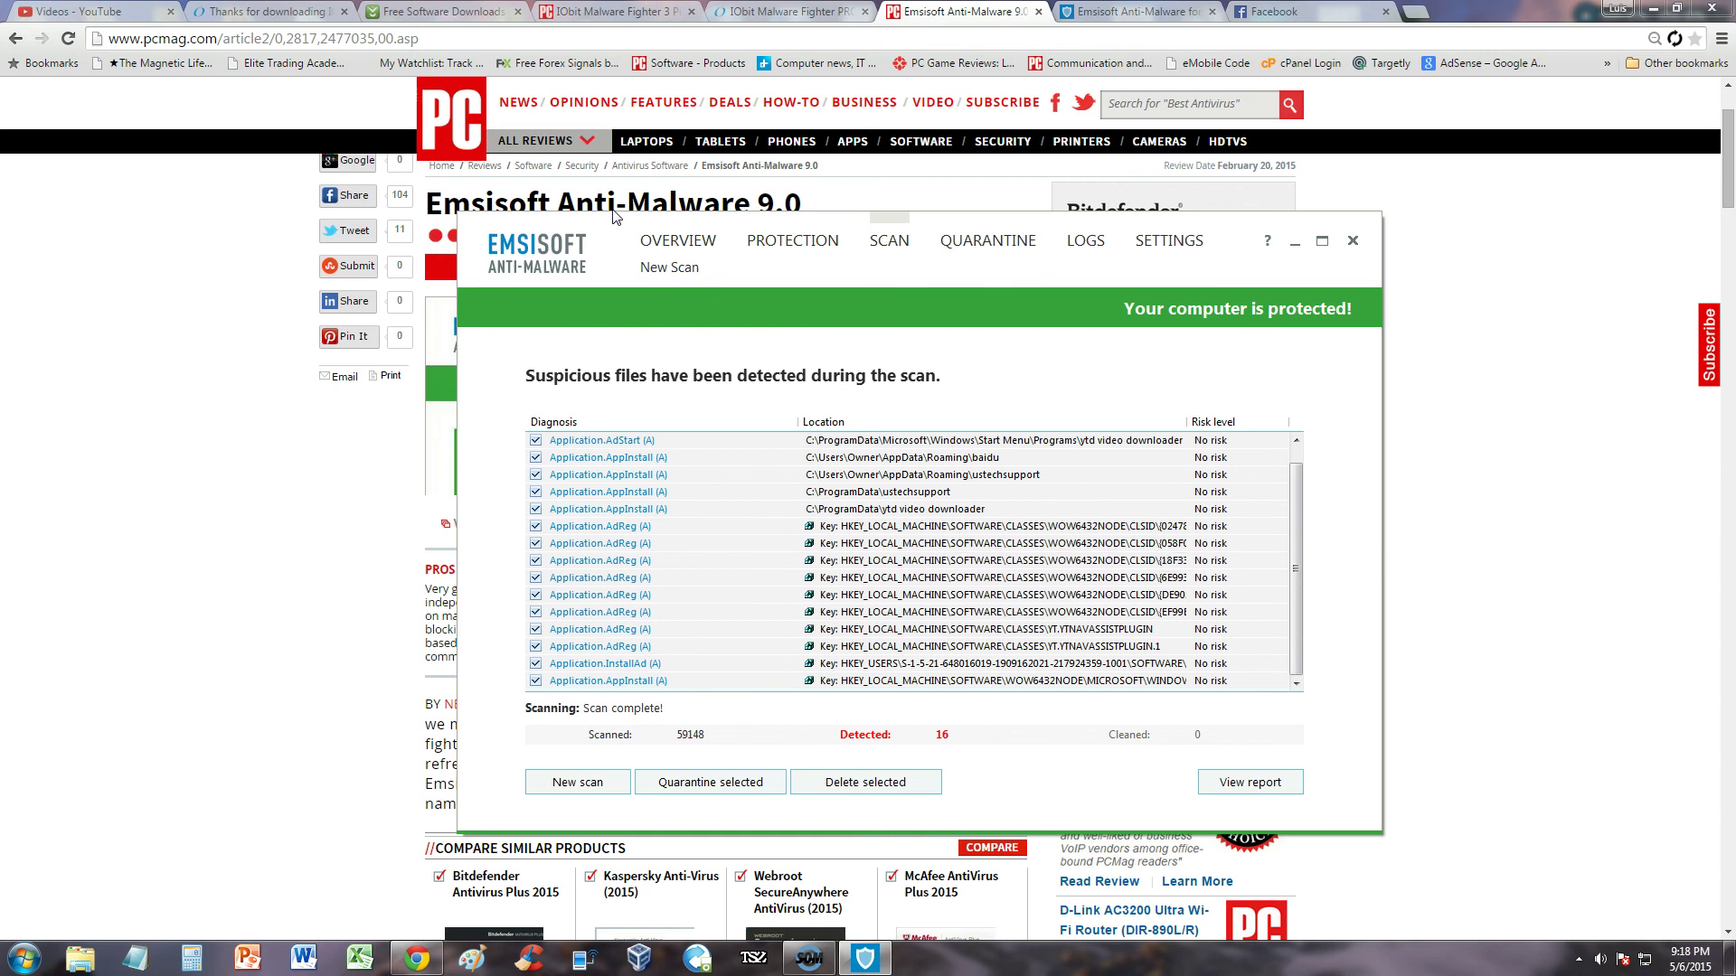
# Step: Leave the scan results and go to the program's SETTINGS
pyautogui.click(1092, 396)
pyautogui.click(1092, 391)
pyautogui.click(1000, 293)
pyautogui.click(890, 240)
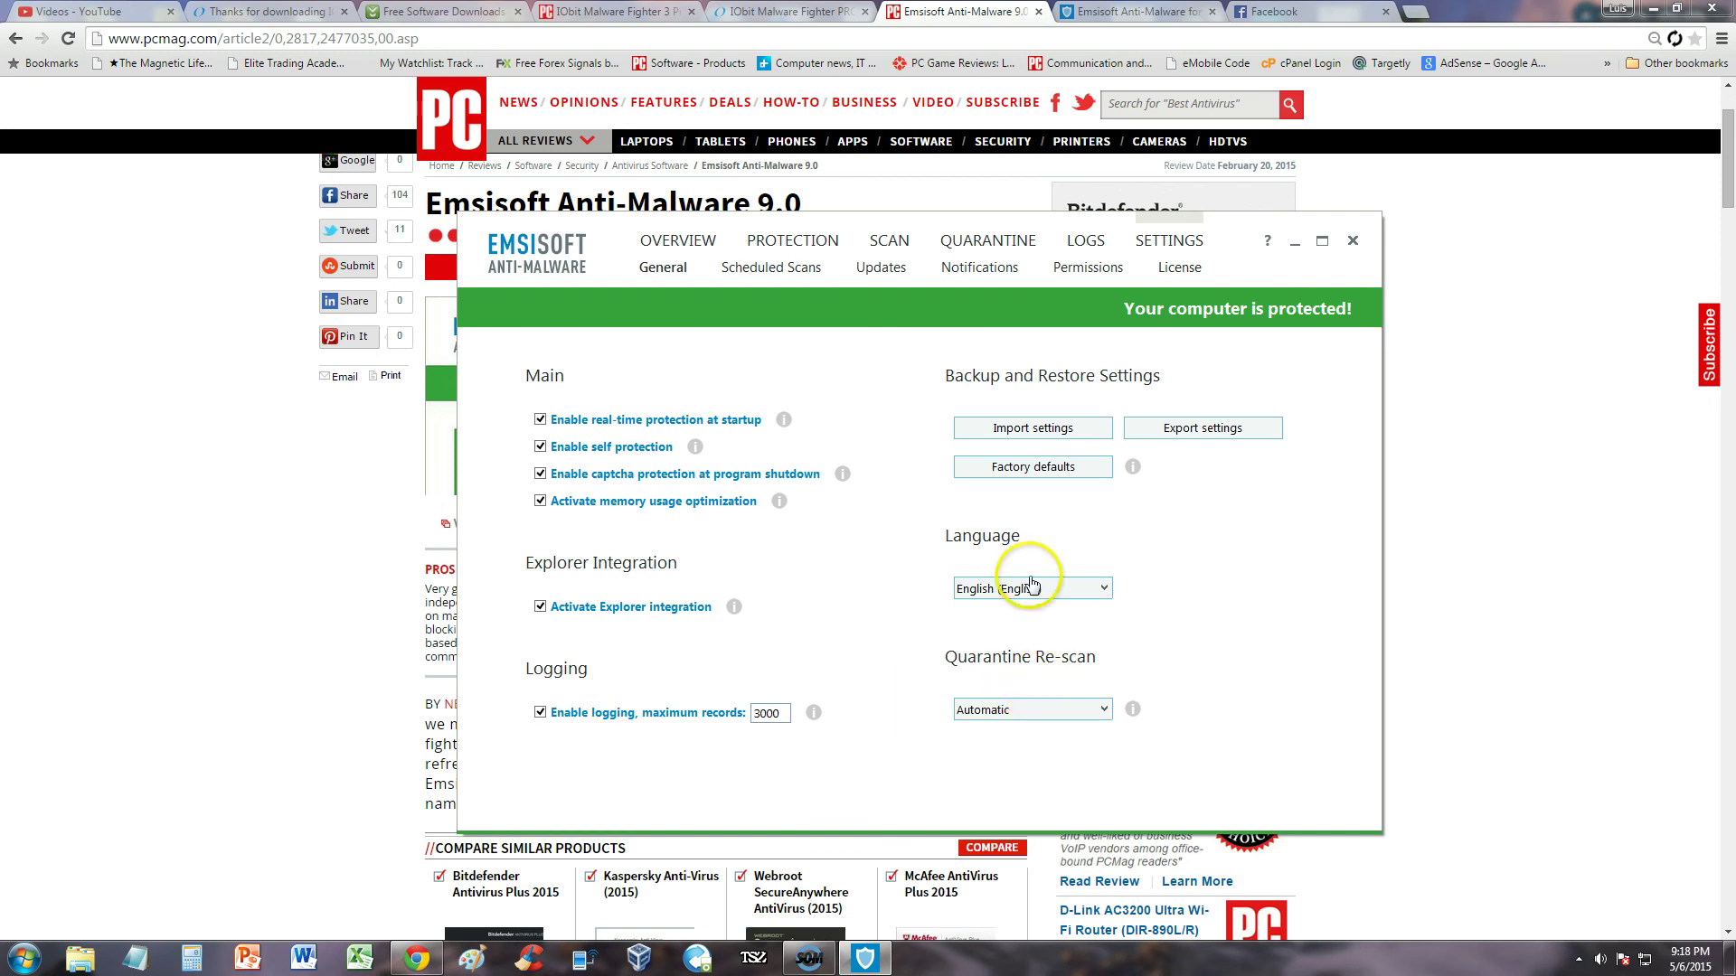
# Step: Browse the Permissions, Notifications and Scheduled Scans settings pages
pyautogui.click(1088, 266)
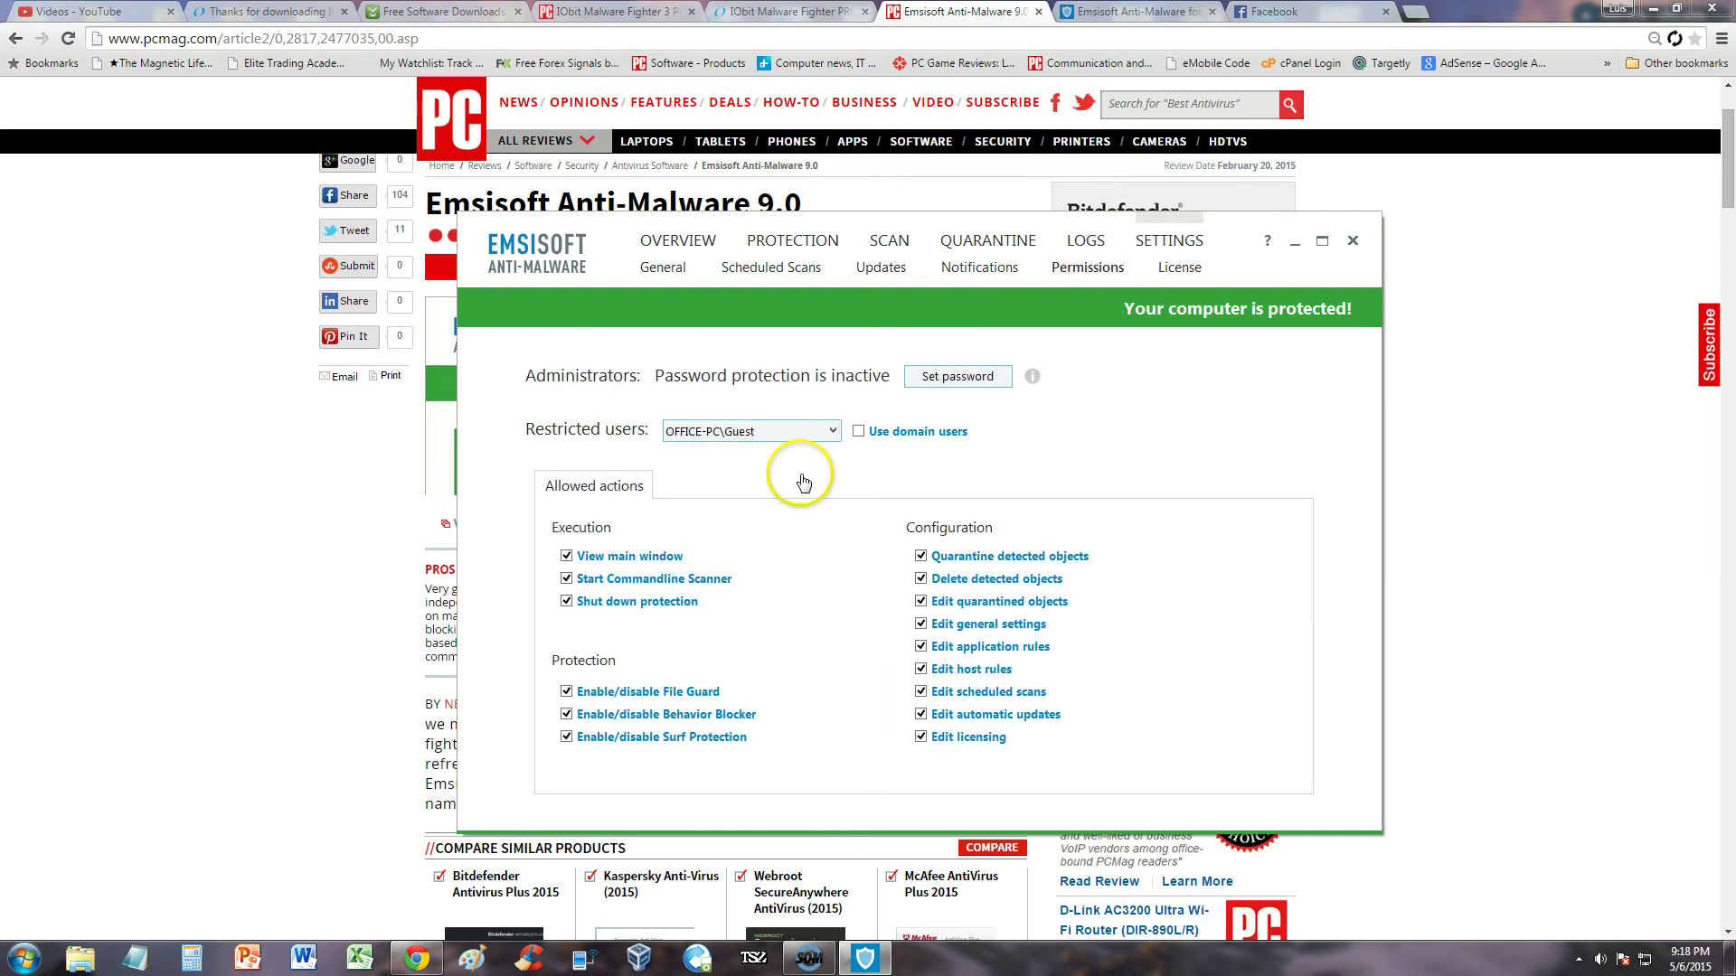
pyautogui.click(984, 276)
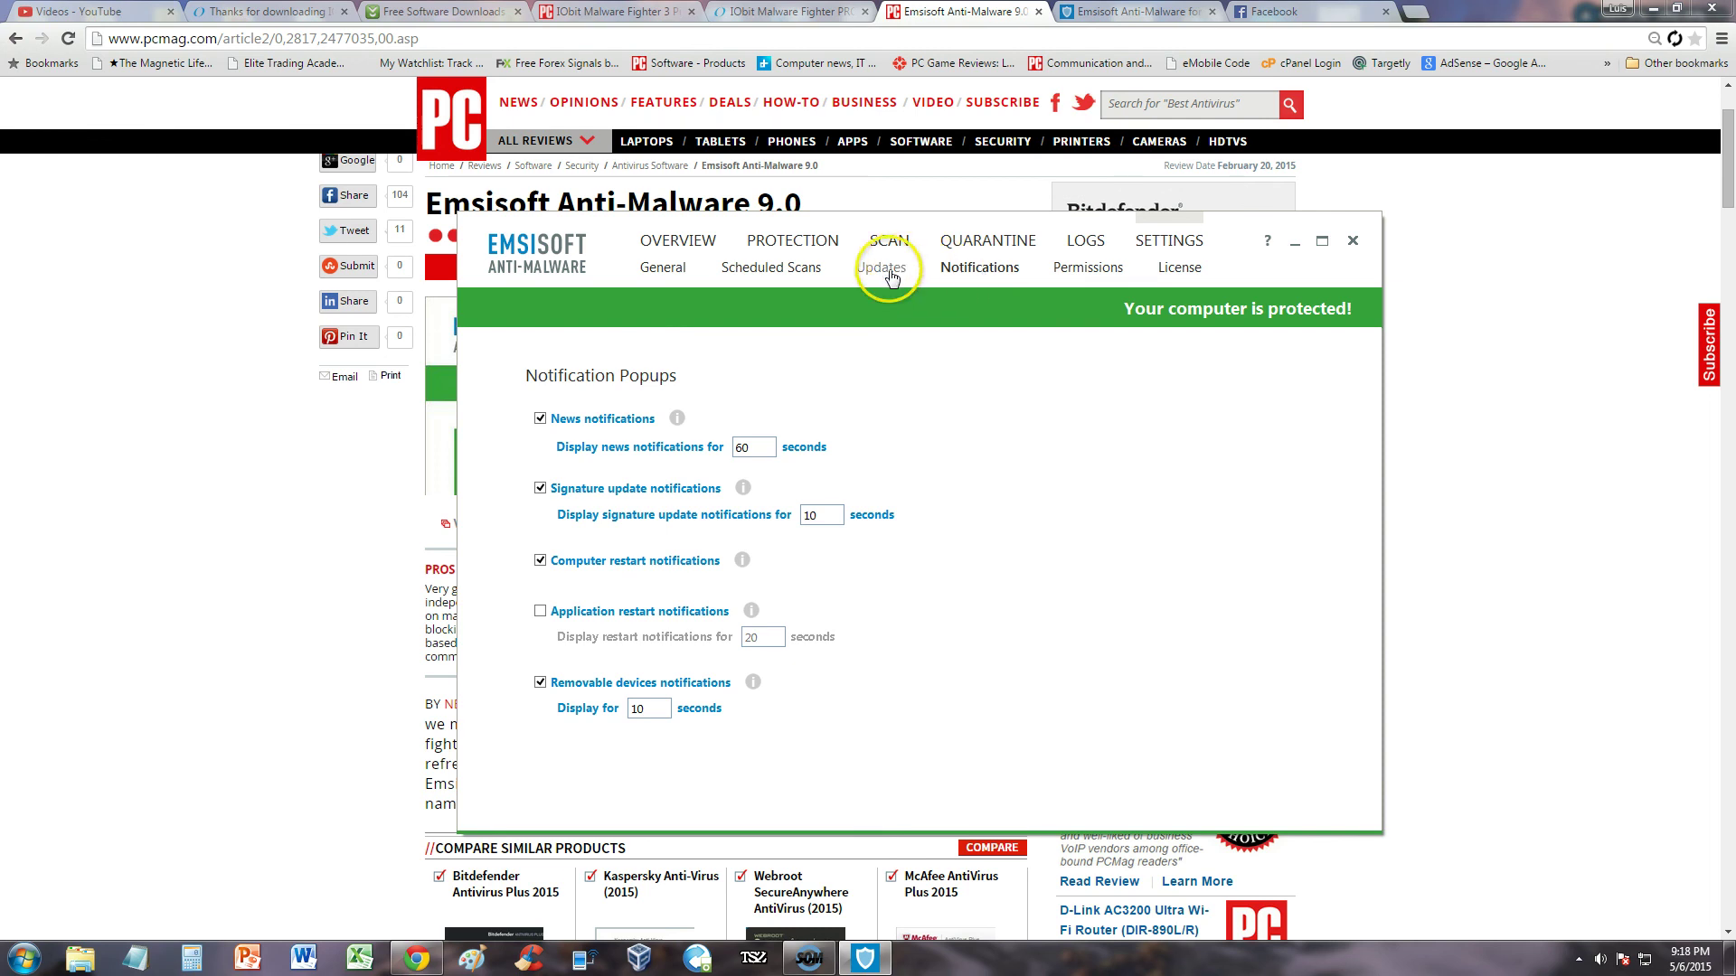
pyautogui.click(793, 273)
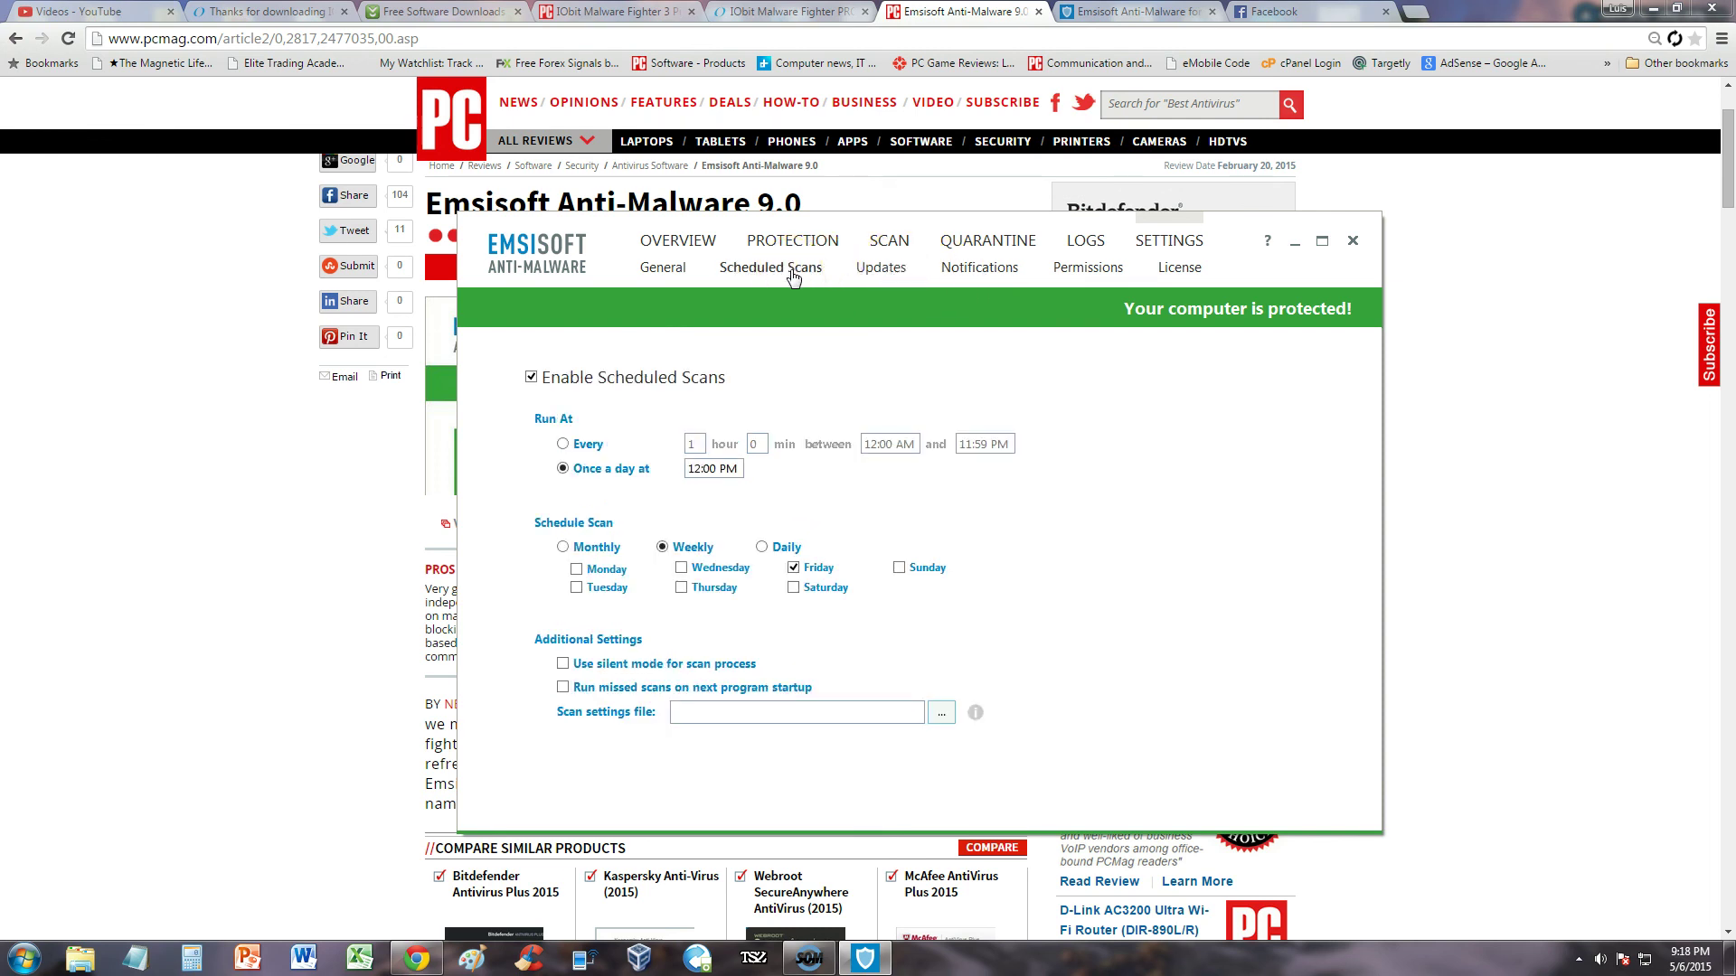
# Step: Switch scheduled scans to every 1 hour from 12:00 AM to 11:59 PM, then go back to Overview
pyautogui.click(583, 450)
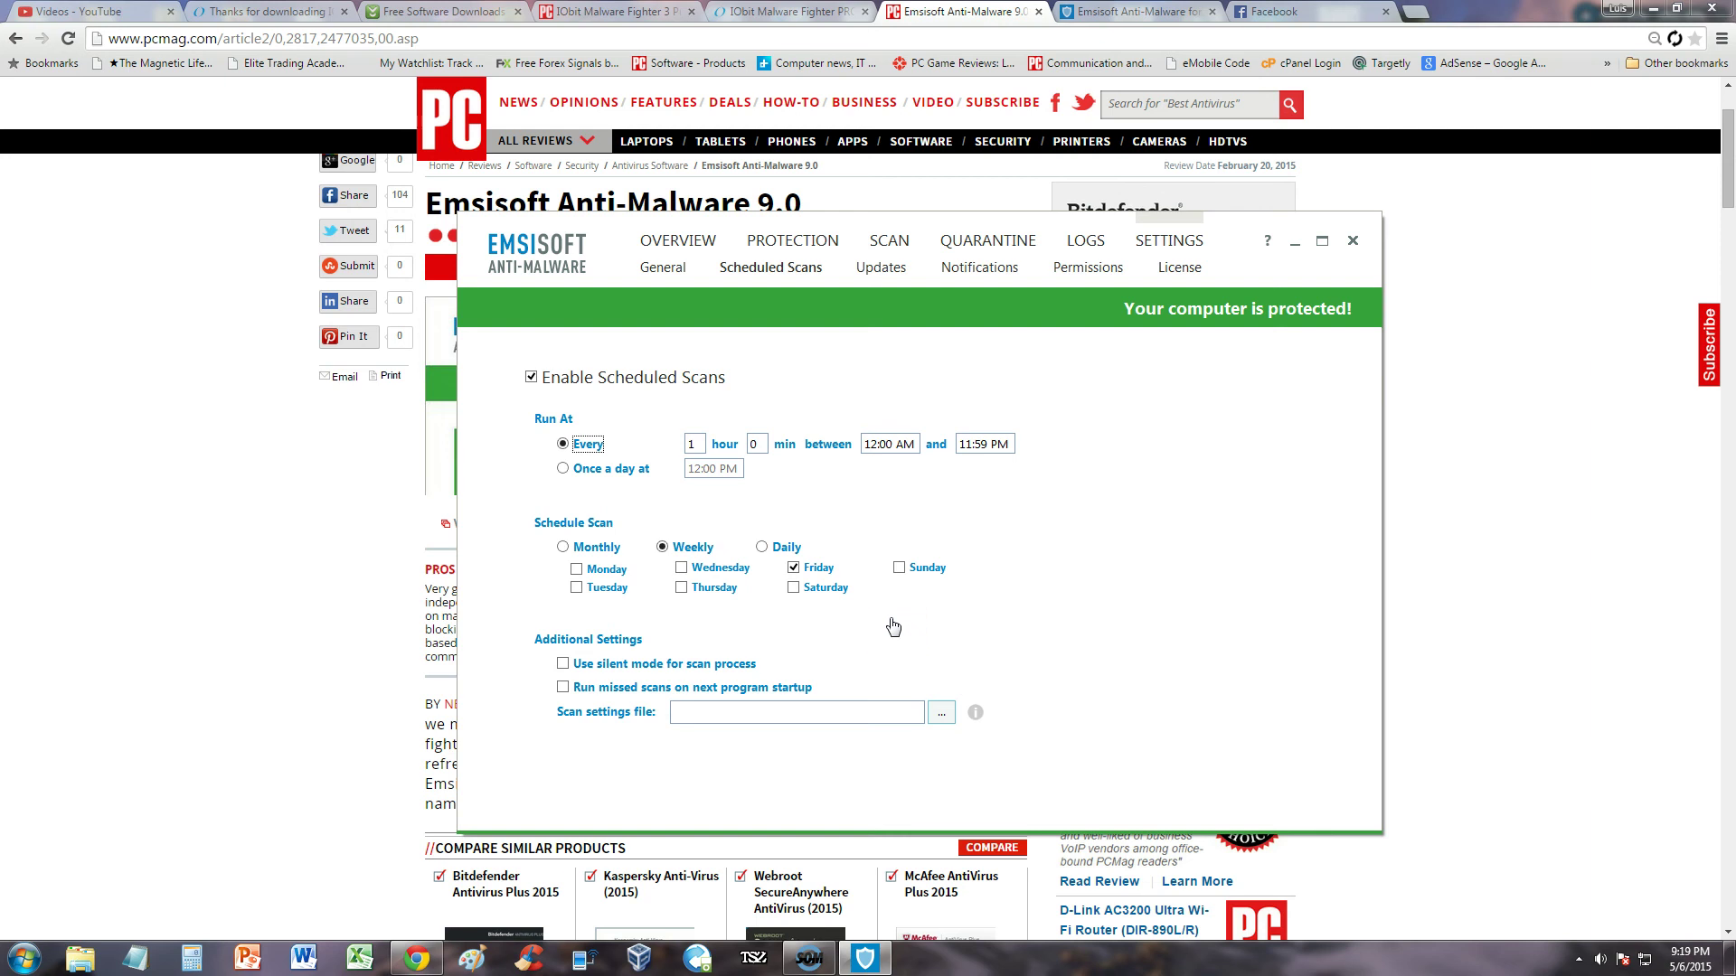
pyautogui.click(663, 267)
pyautogui.click(696, 239)
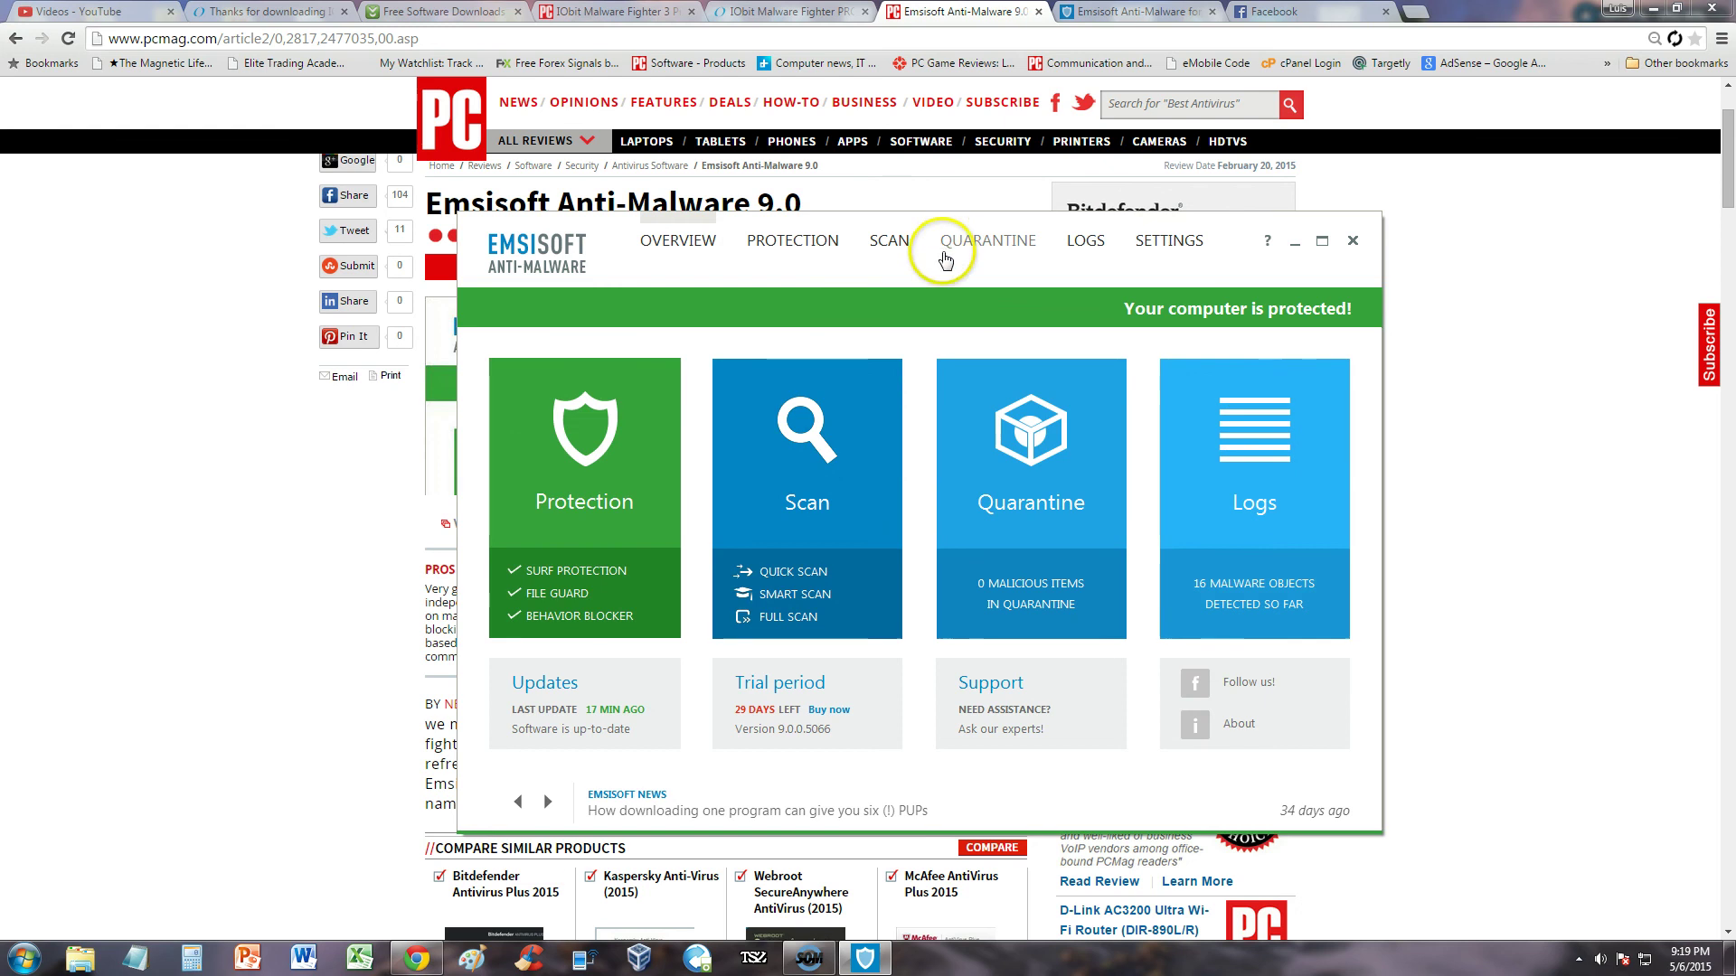
pyautogui.moveTo(917, 276); pyautogui.dragTo(1274, 315)
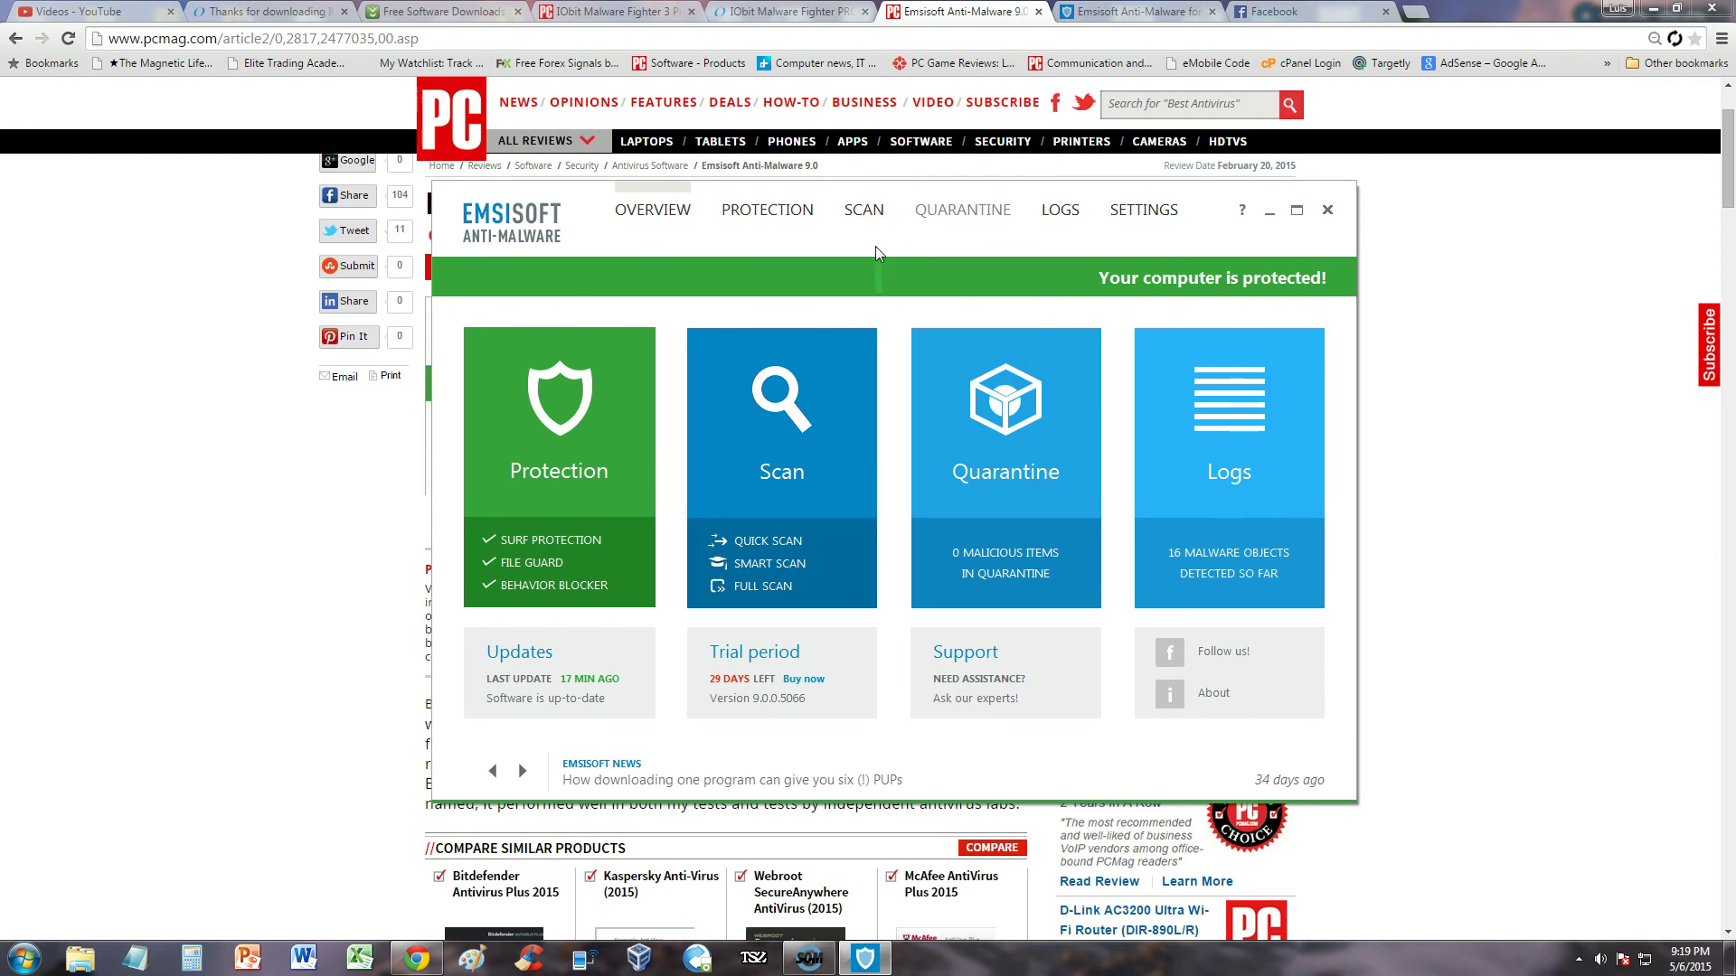
pyautogui.moveTo(875, 252); pyautogui.dragTo(850, 388)
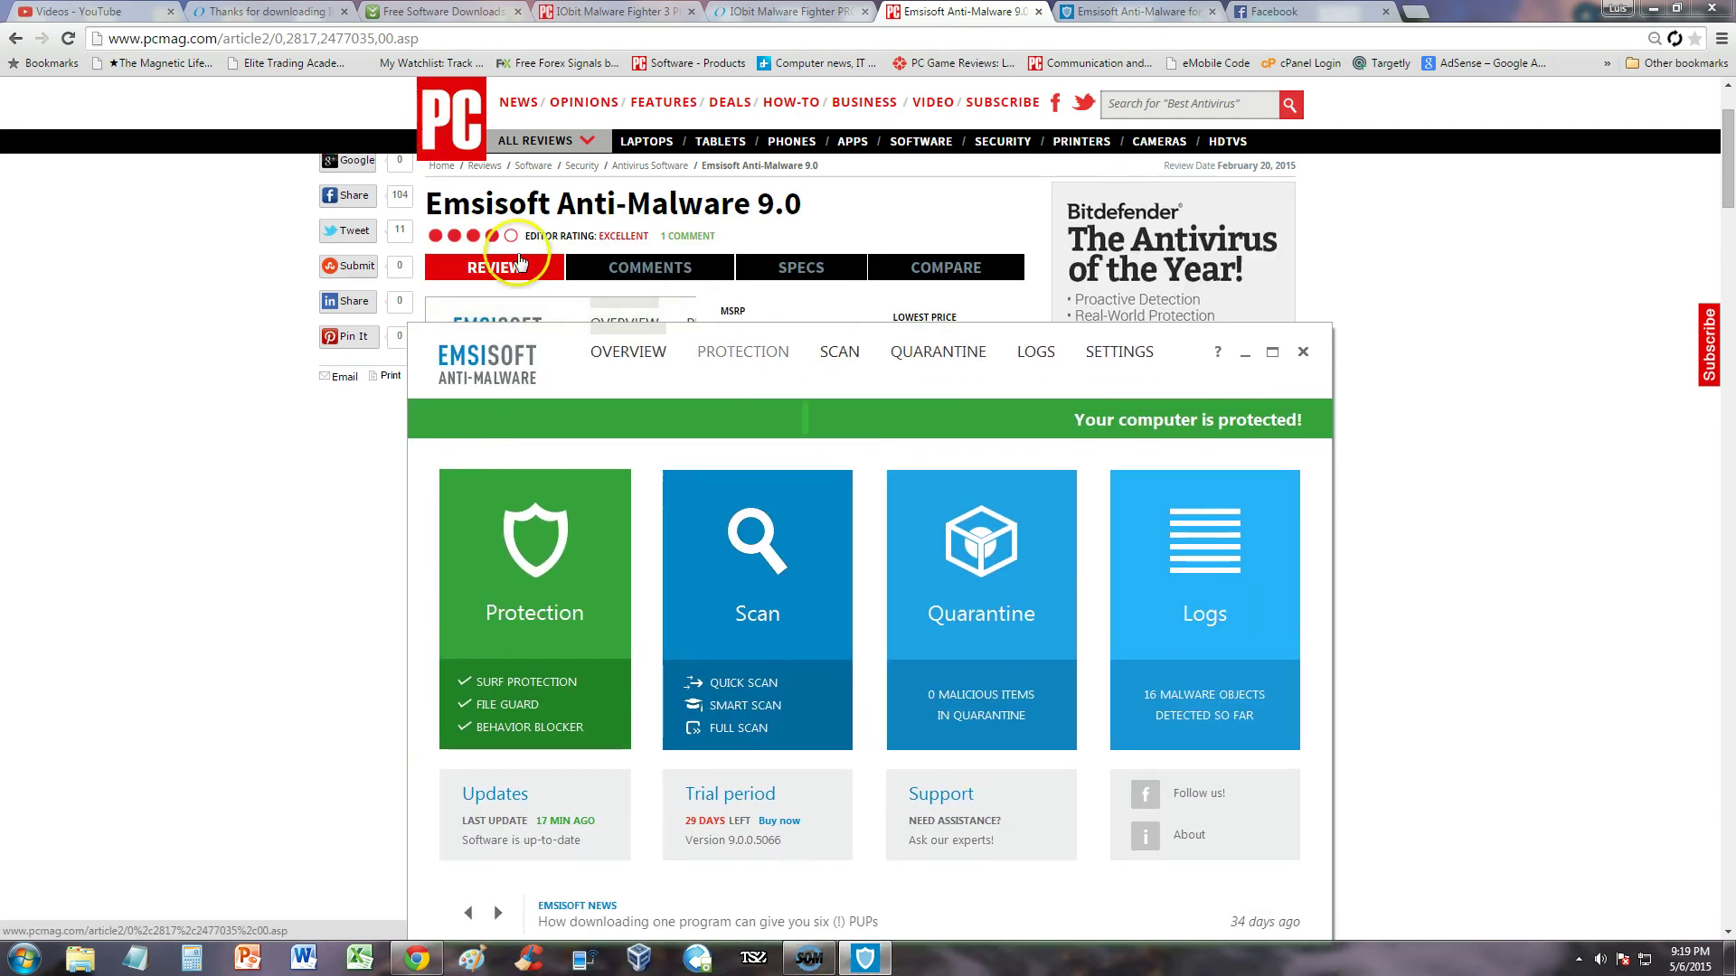
pyautogui.click(598, 316)
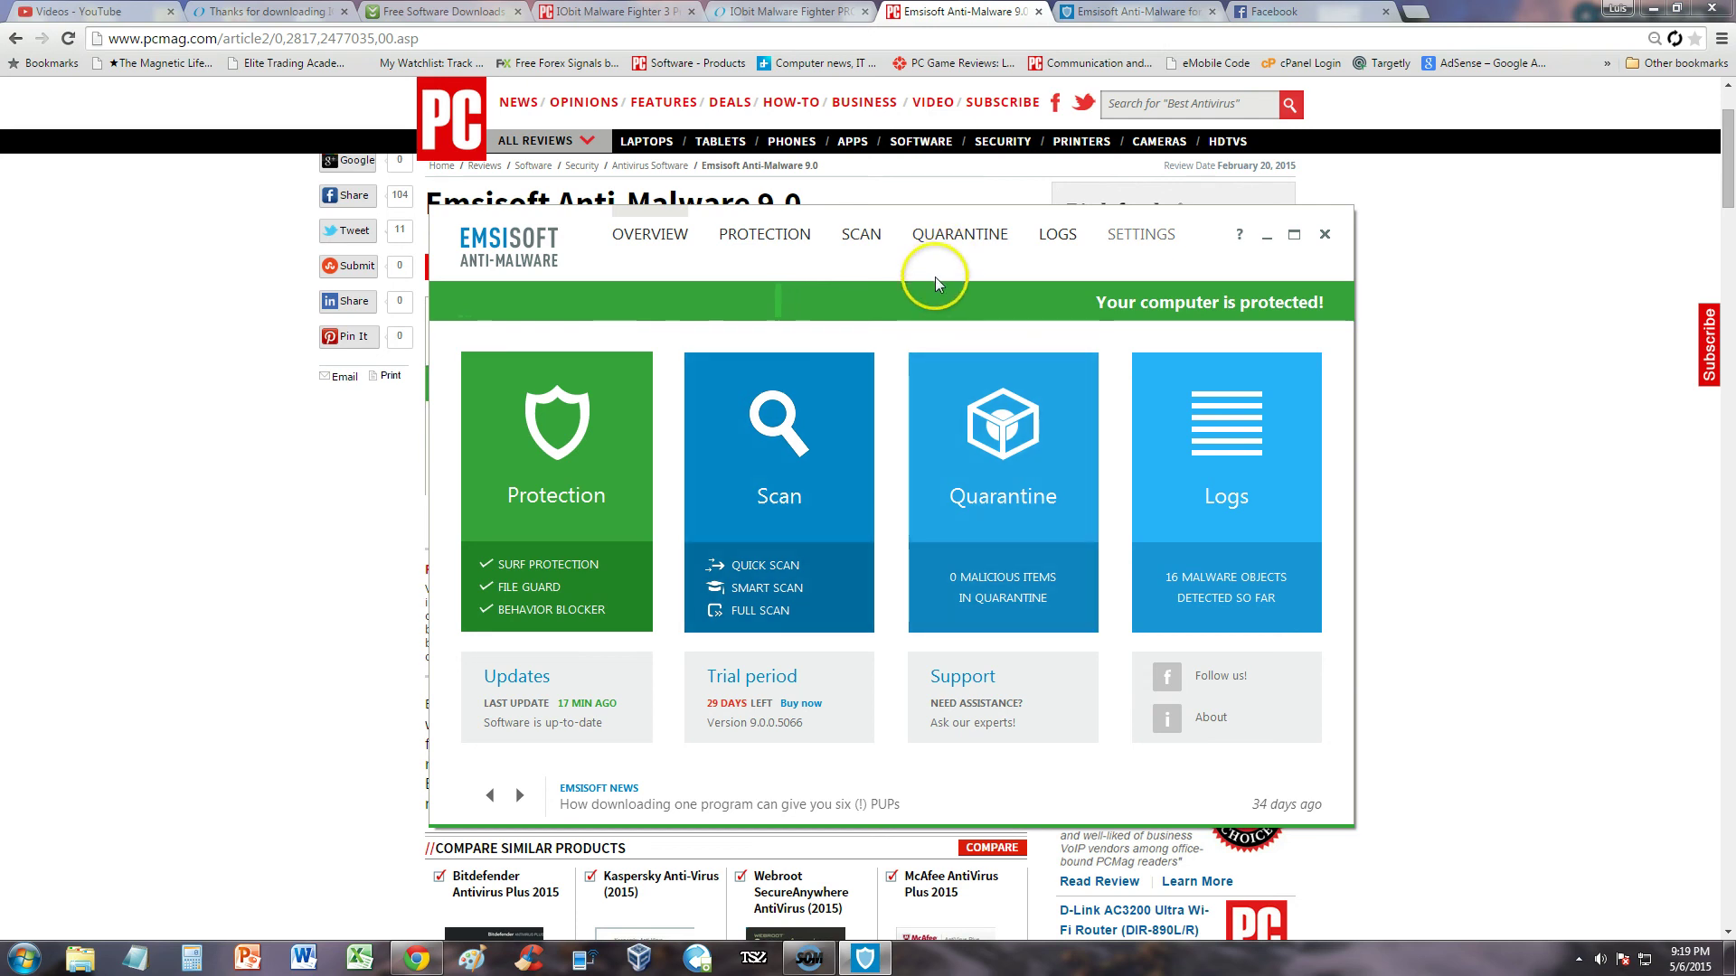
pyautogui.moveTo(934, 276); pyautogui.dragTo(909, 285)
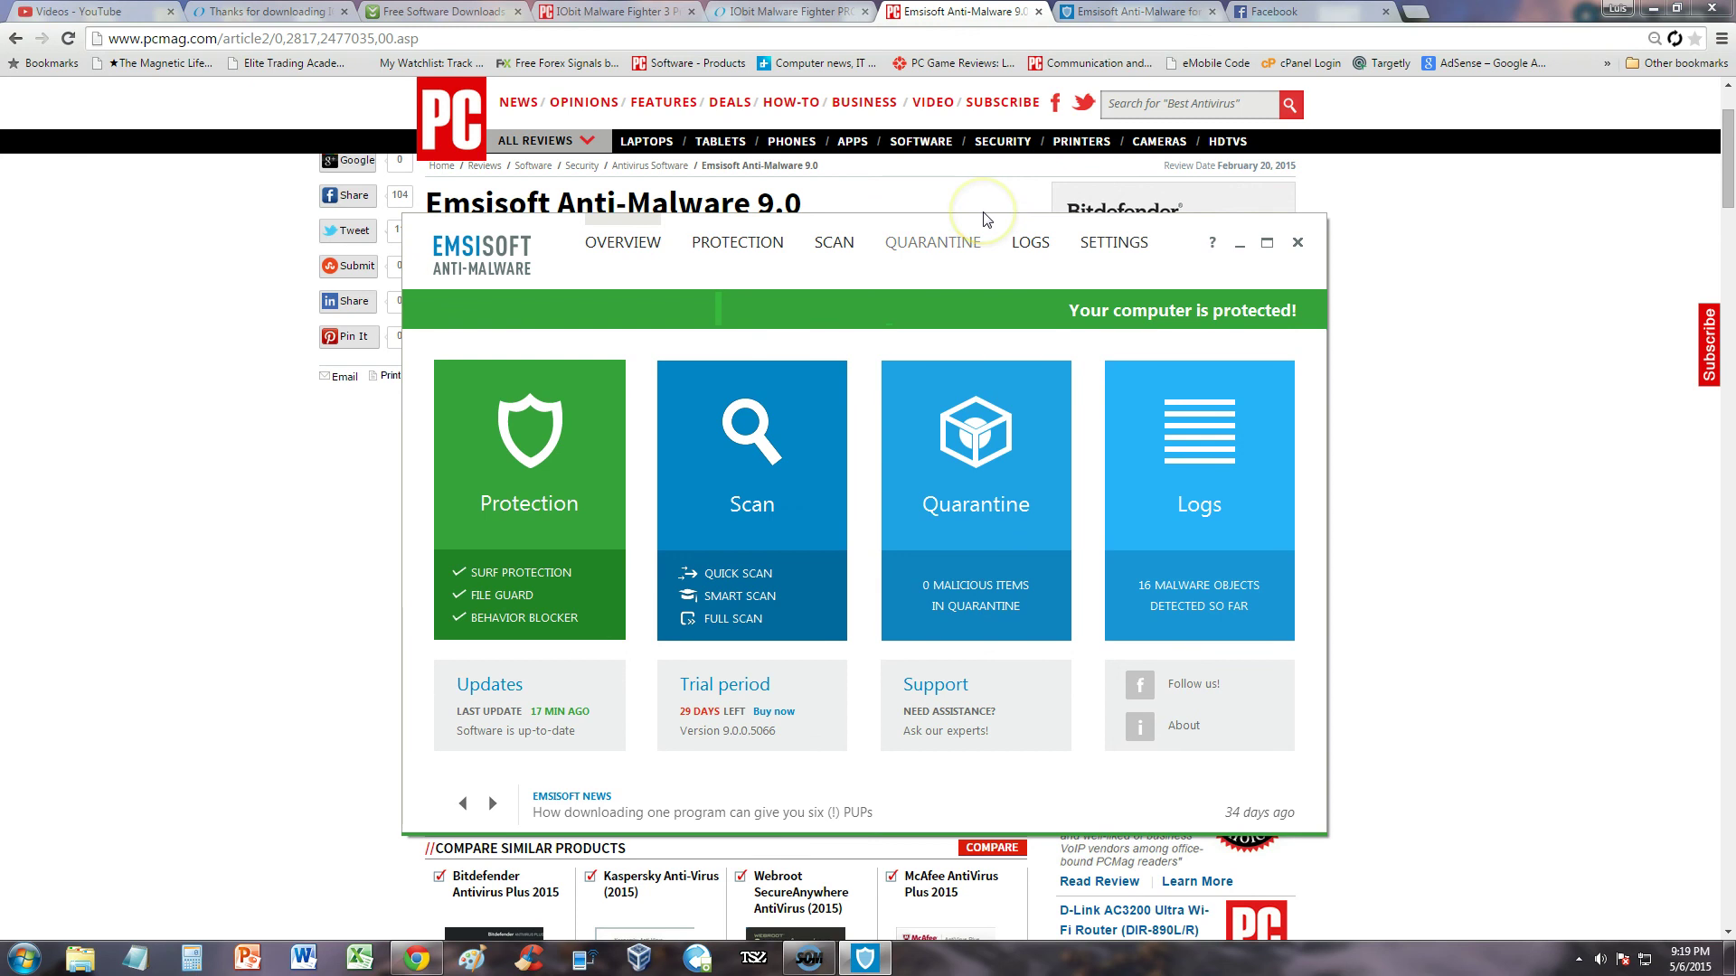
pyautogui.moveTo(983, 219); pyautogui.dragTo(985, 219)
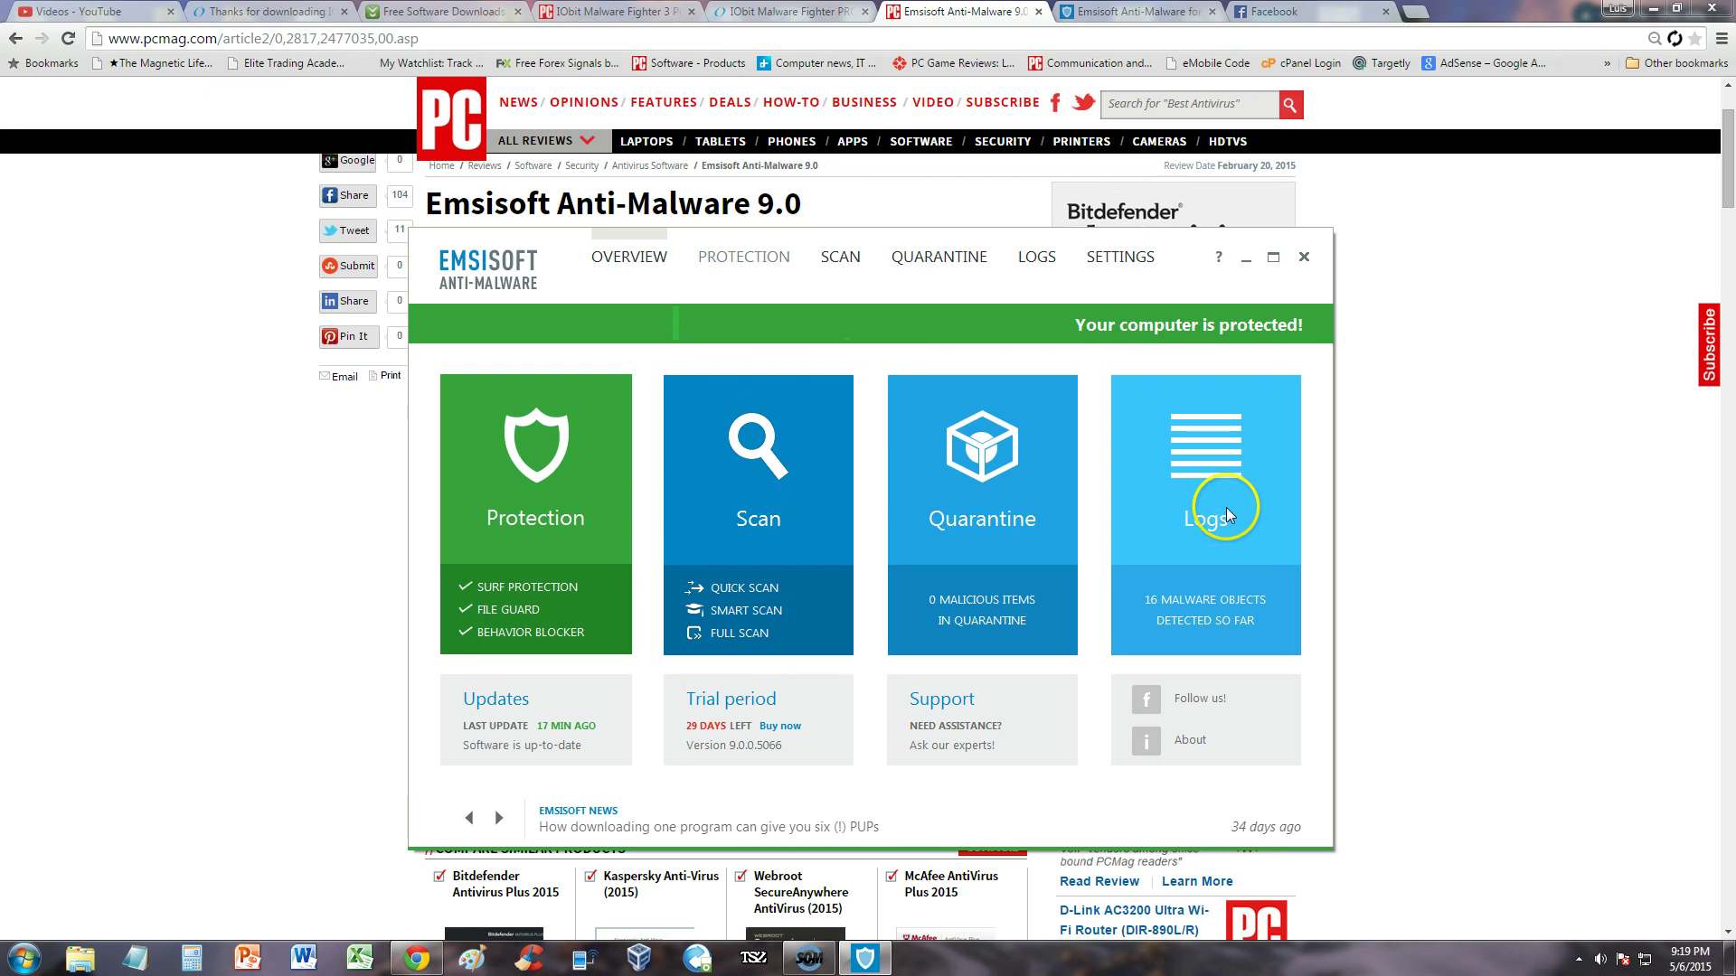
pyautogui.click(1137, 264)
pyautogui.click(611, 258)
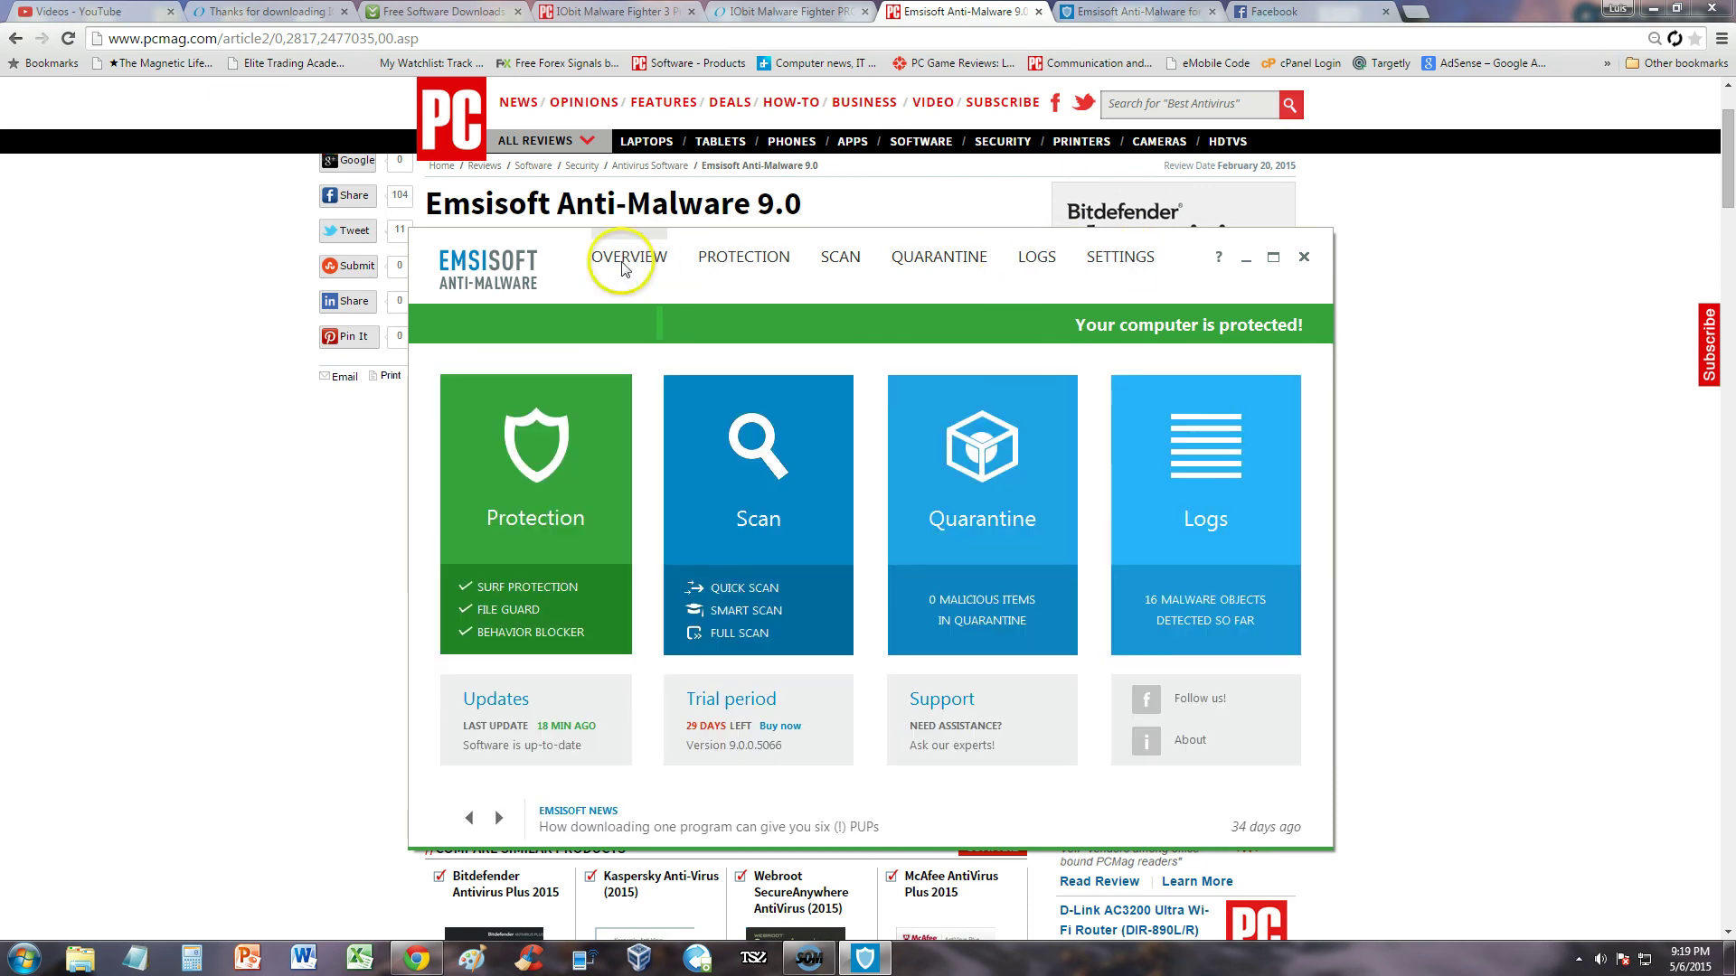